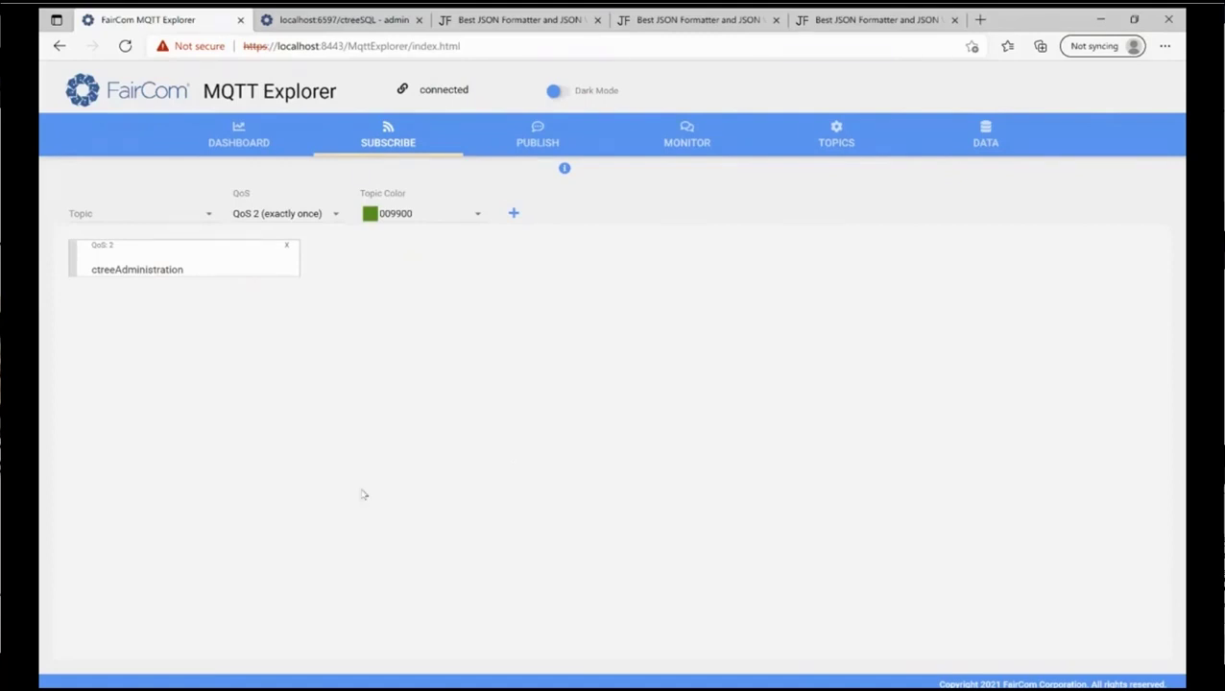
Step: Start a new persistence topic district/store/cooler/status with the table name tbl_cooler_status and proceed to the data mapper
click(834, 136)
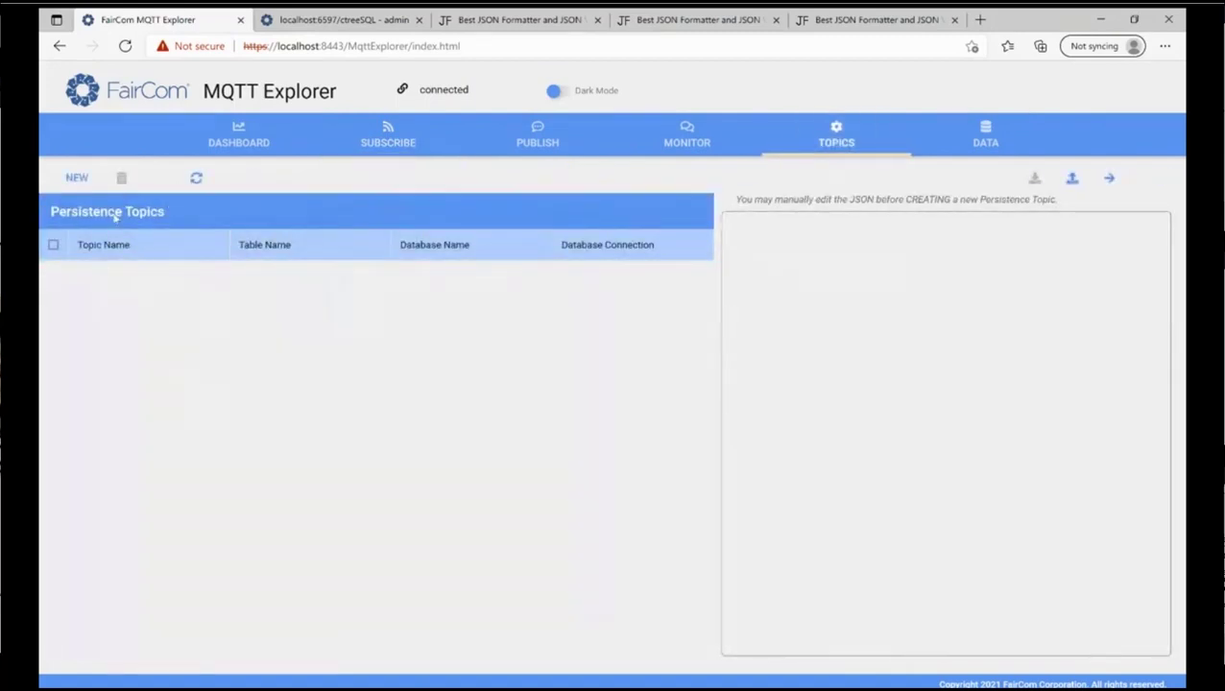
click(77, 178)
click(368, 239)
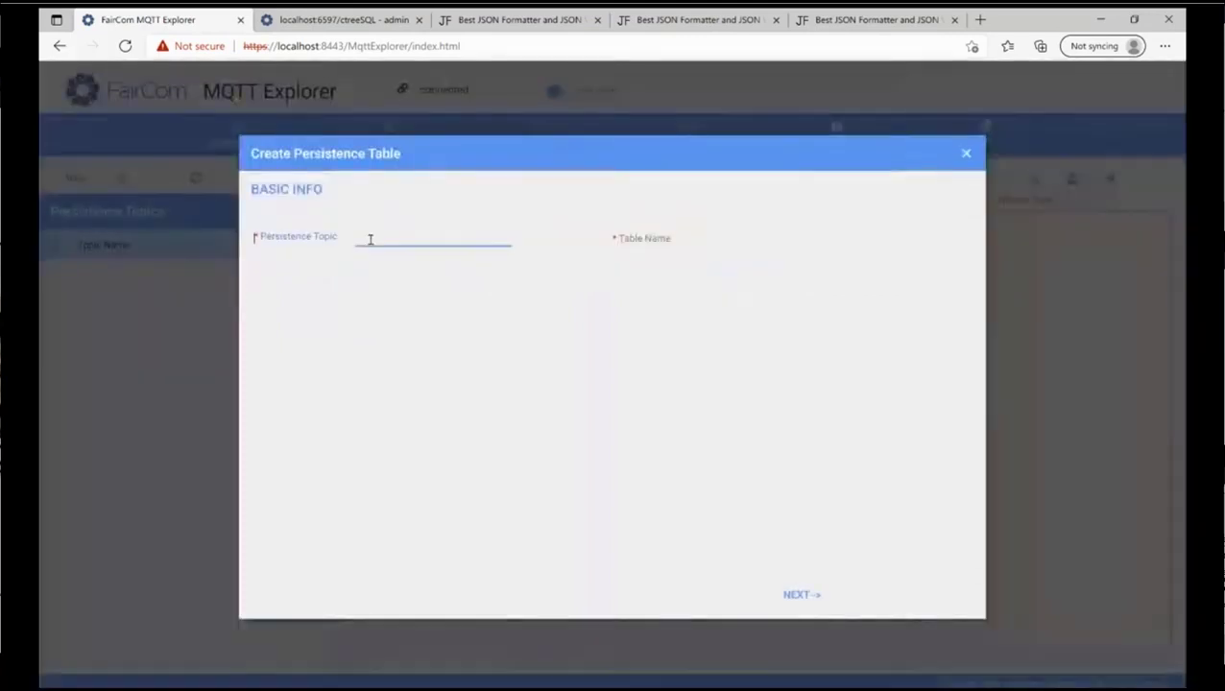
text(dis)
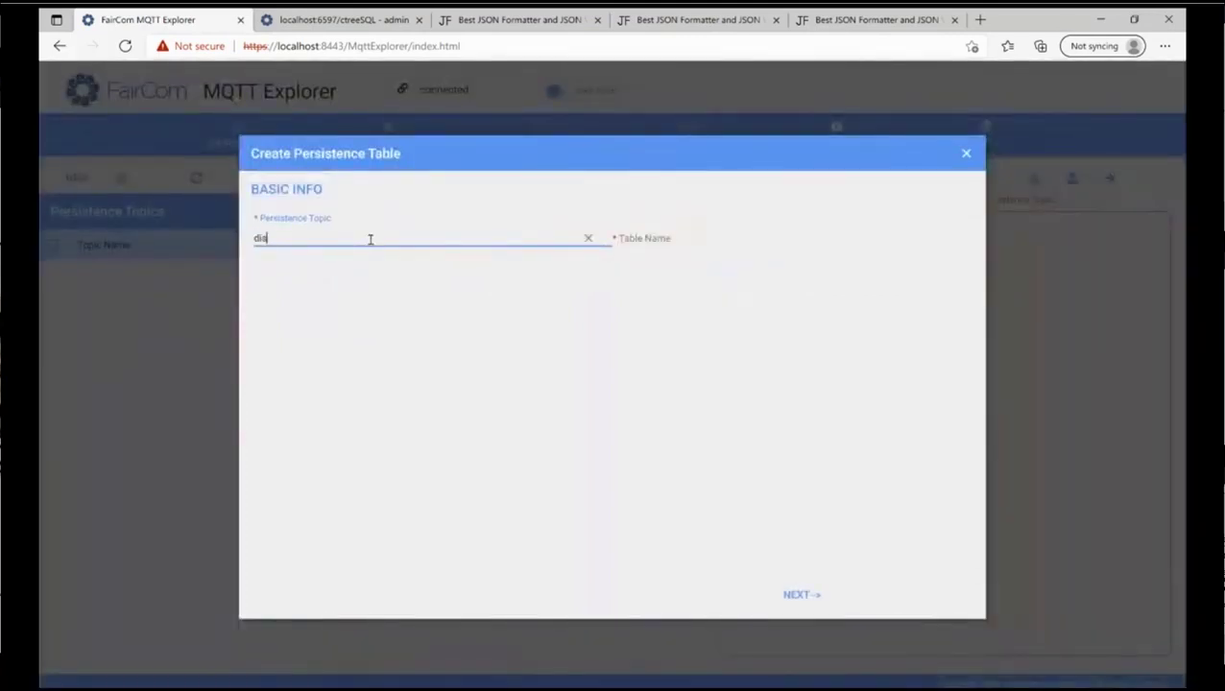
text(trict/store/cooler/status)
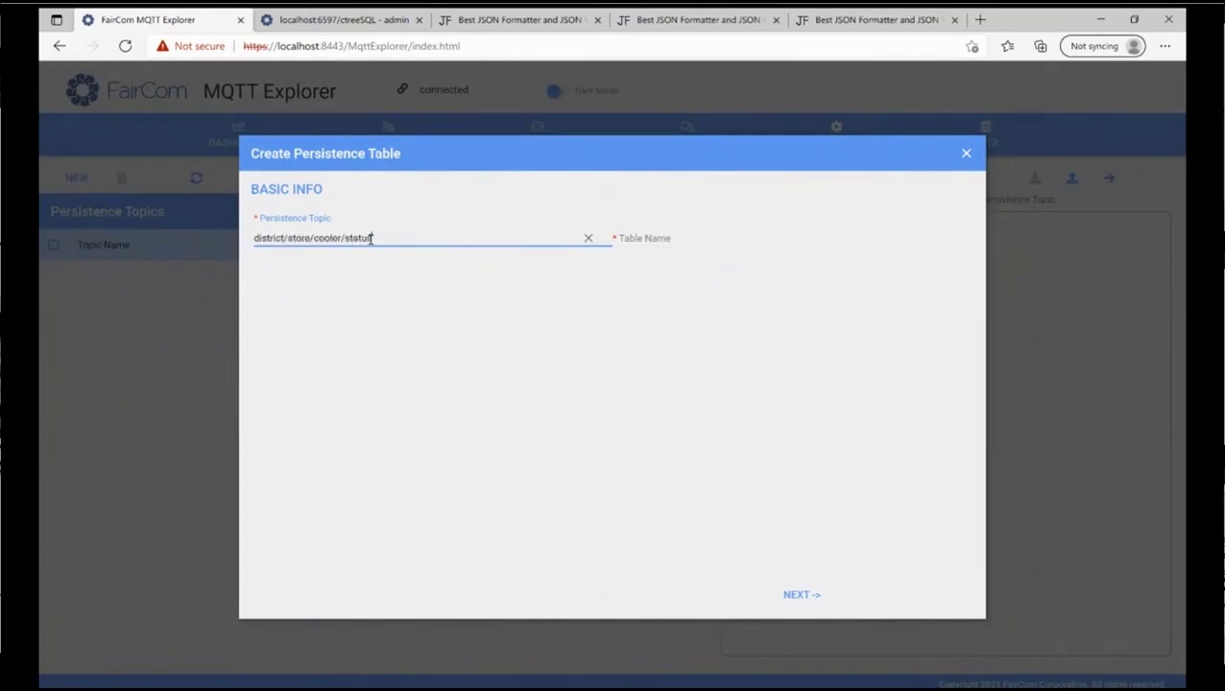
click(704, 239)
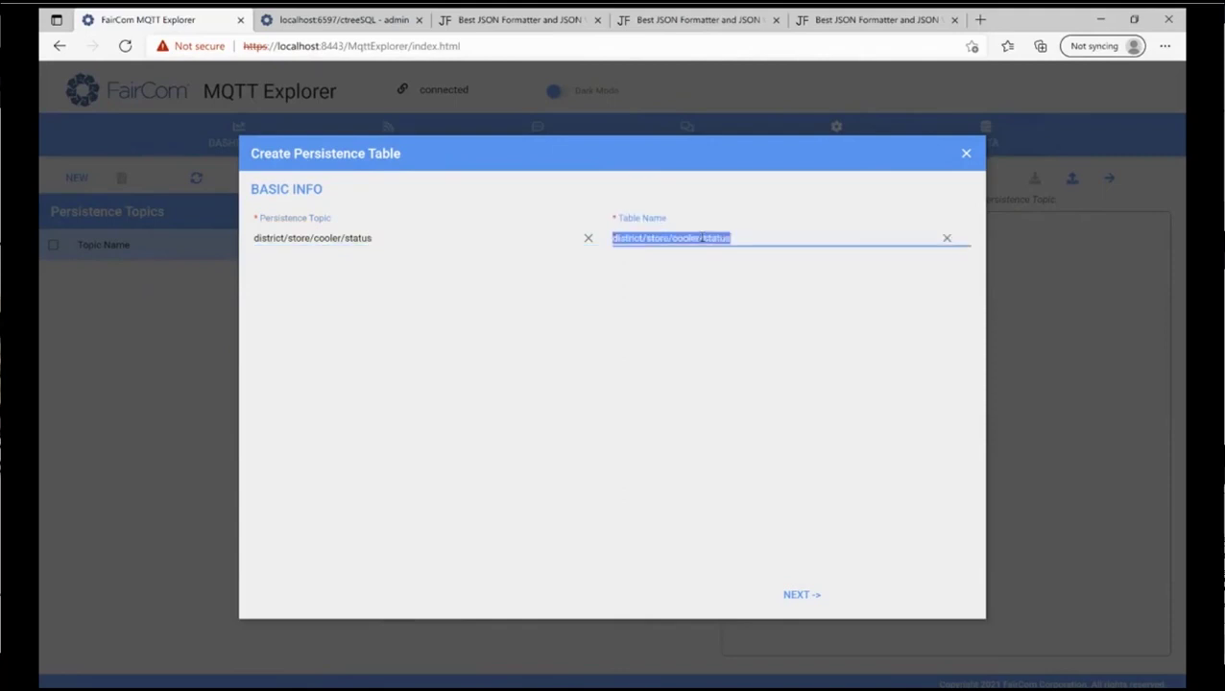
text(tbl_)
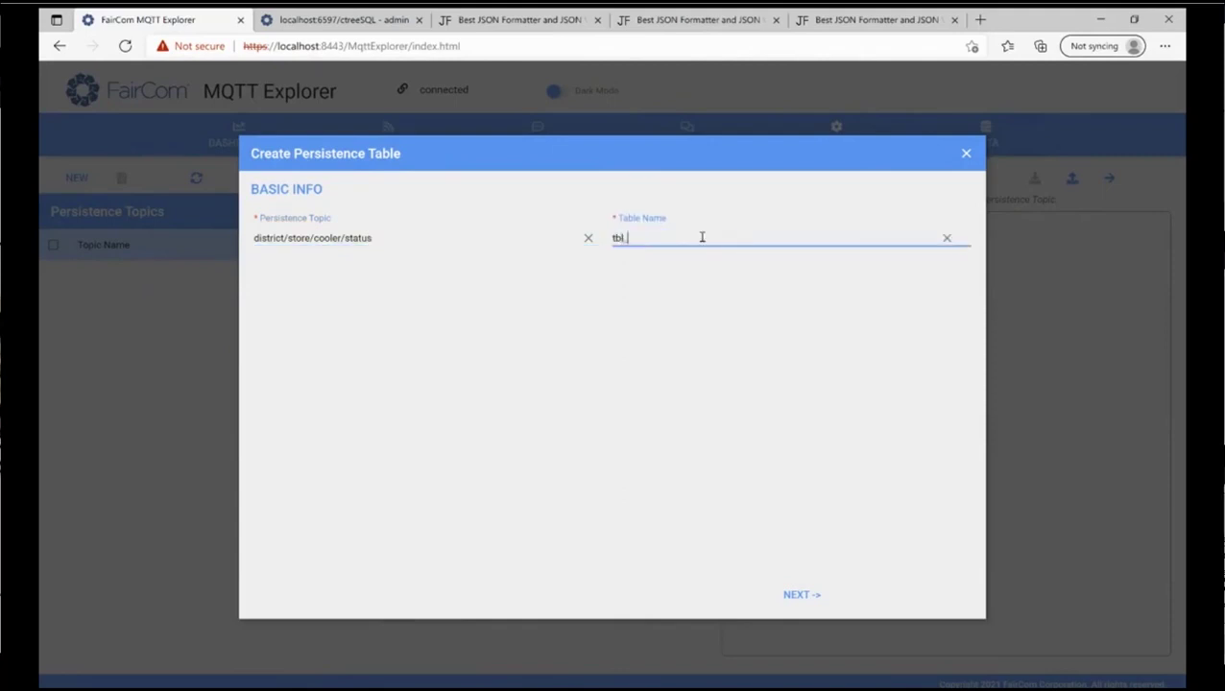
text(cooler_status)
click(797, 595)
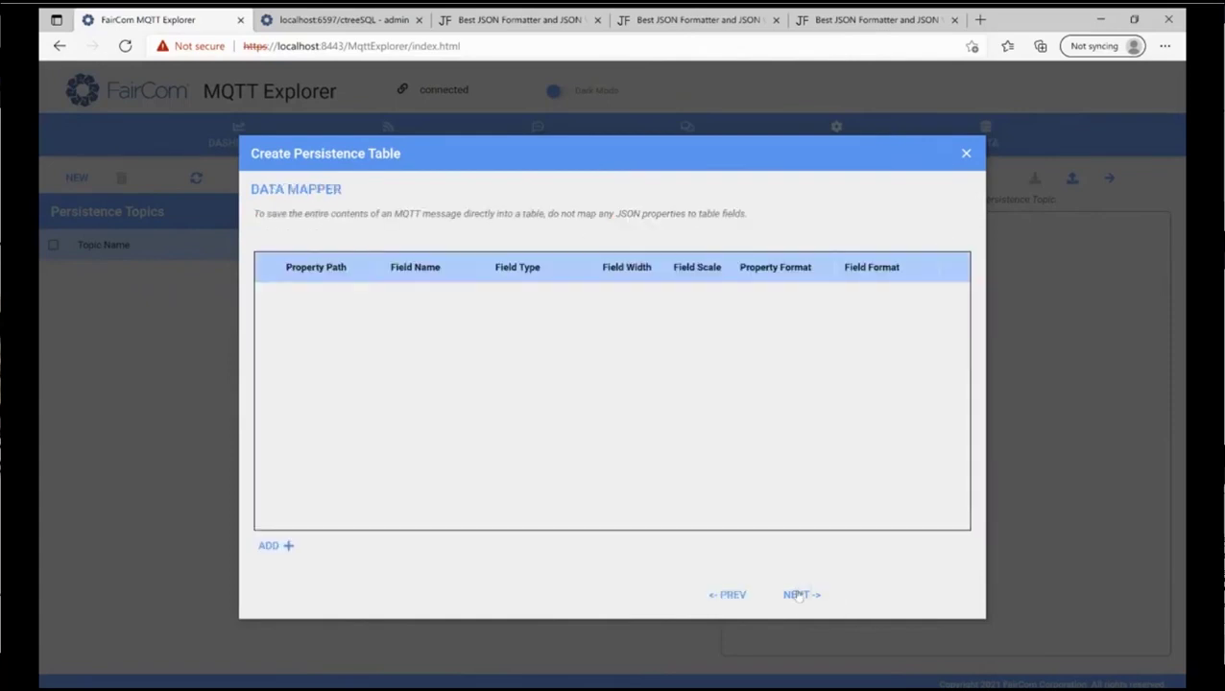
Step: Add a mapping from the property path coolerId to a field named id of type SMALLINT and save it
click(286, 546)
click(473, 228)
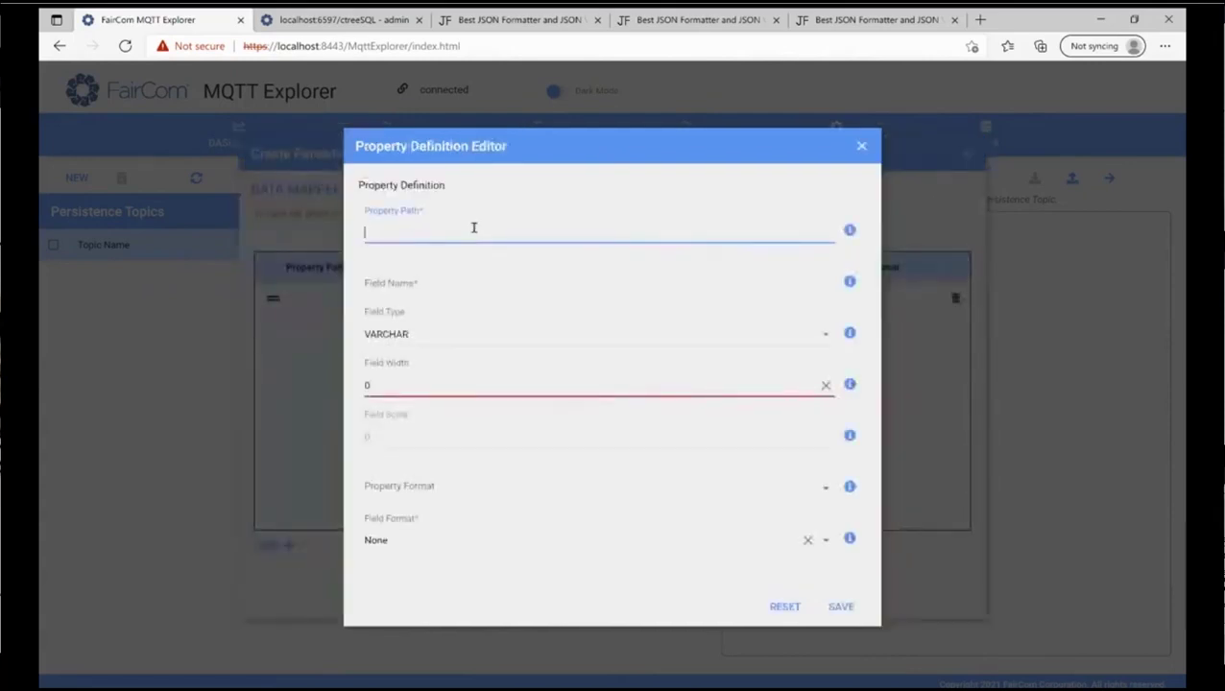
text(coolerid)
key(Tab)
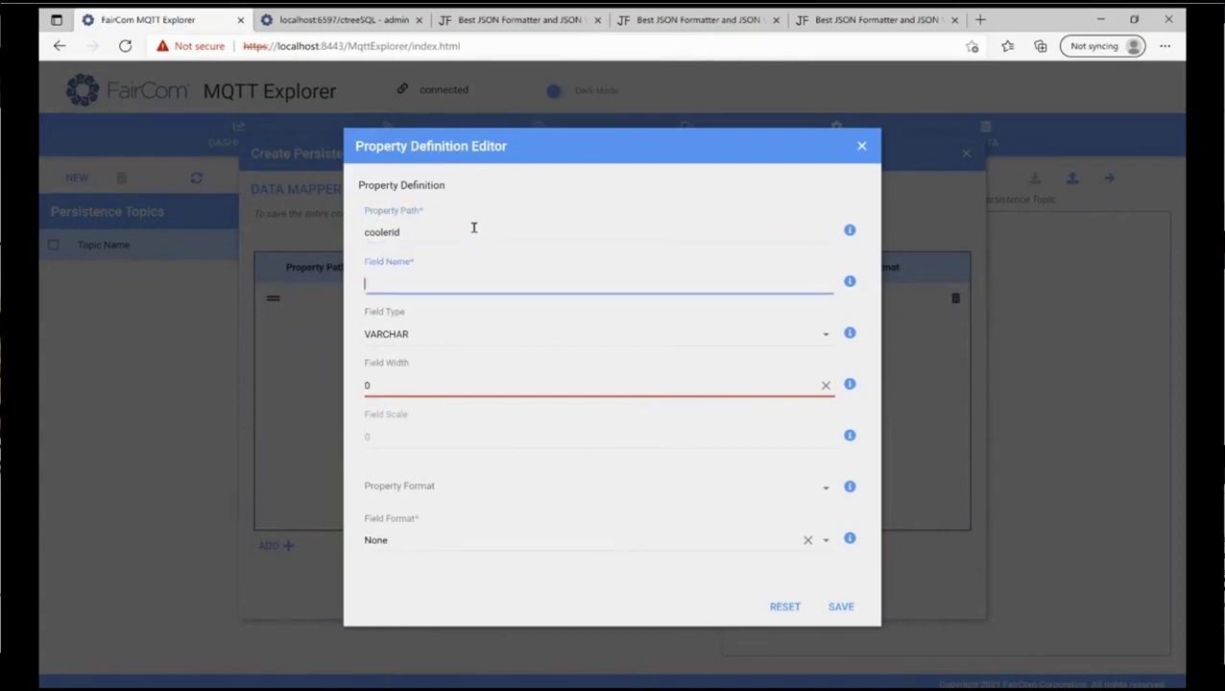
text(id)
click(454, 338)
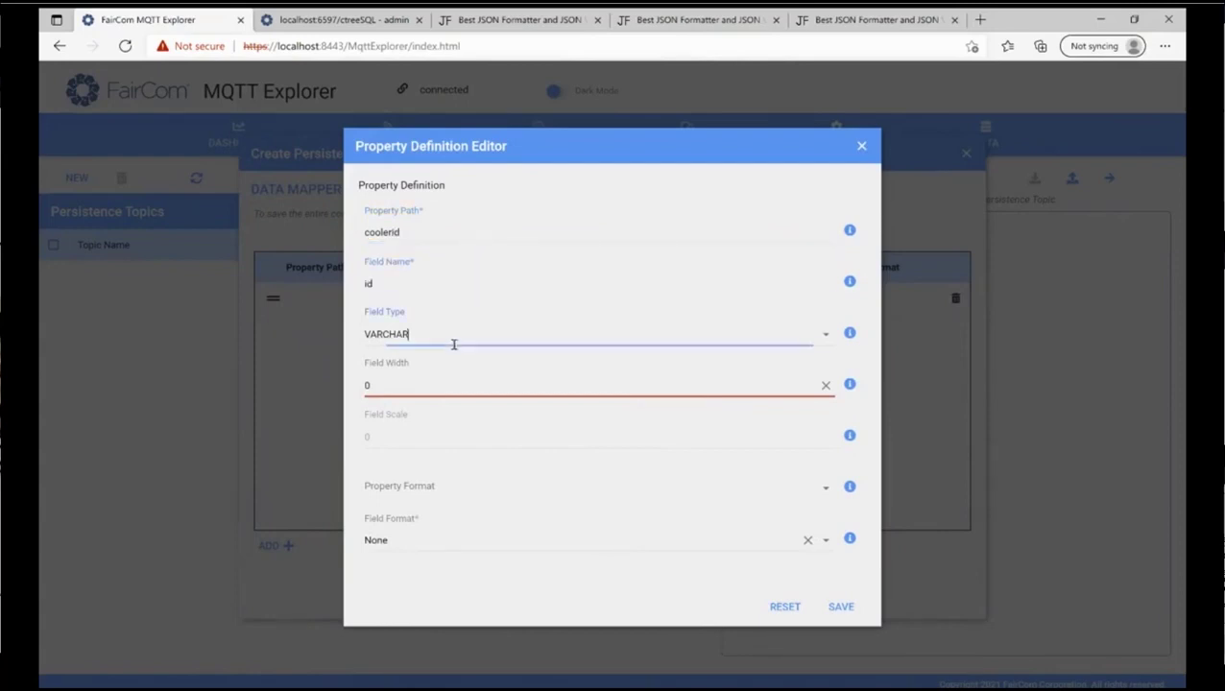
click(827, 336)
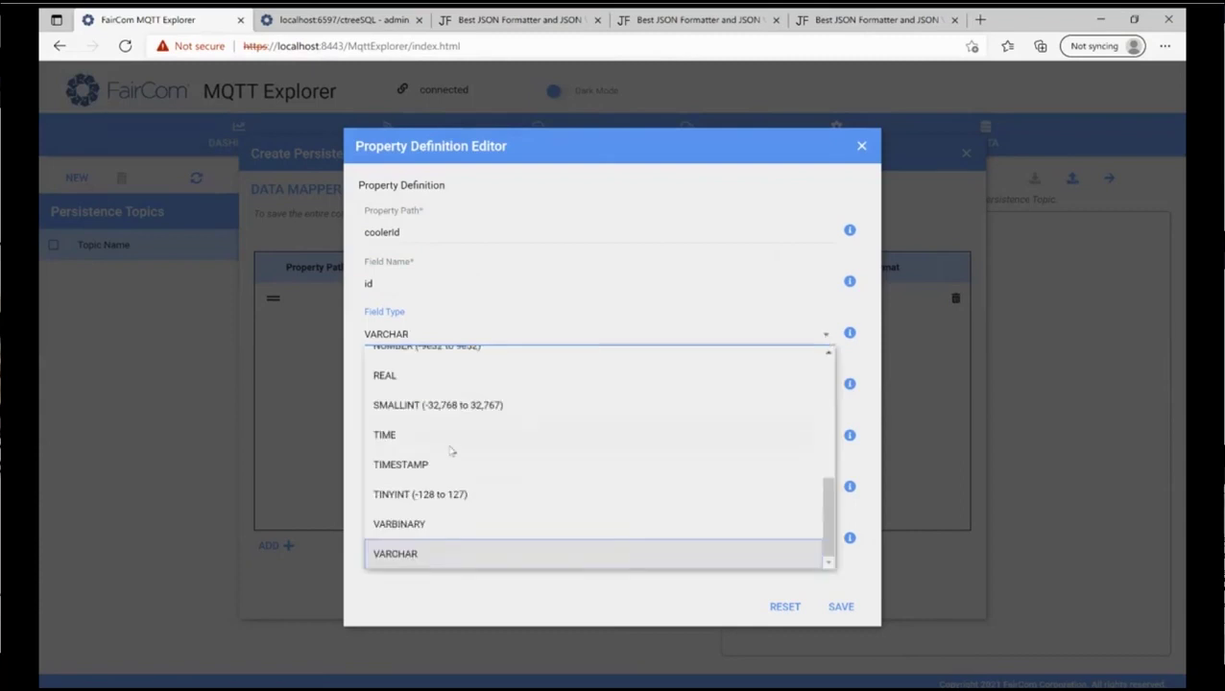
click(451, 407)
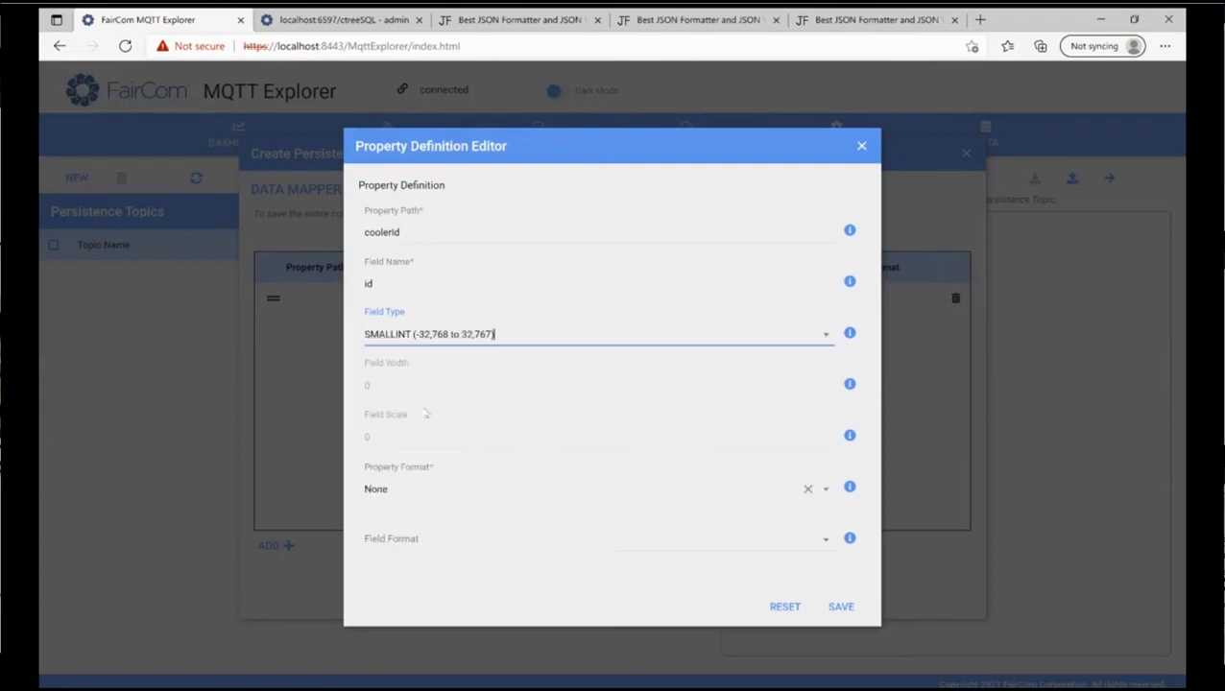
click(841, 606)
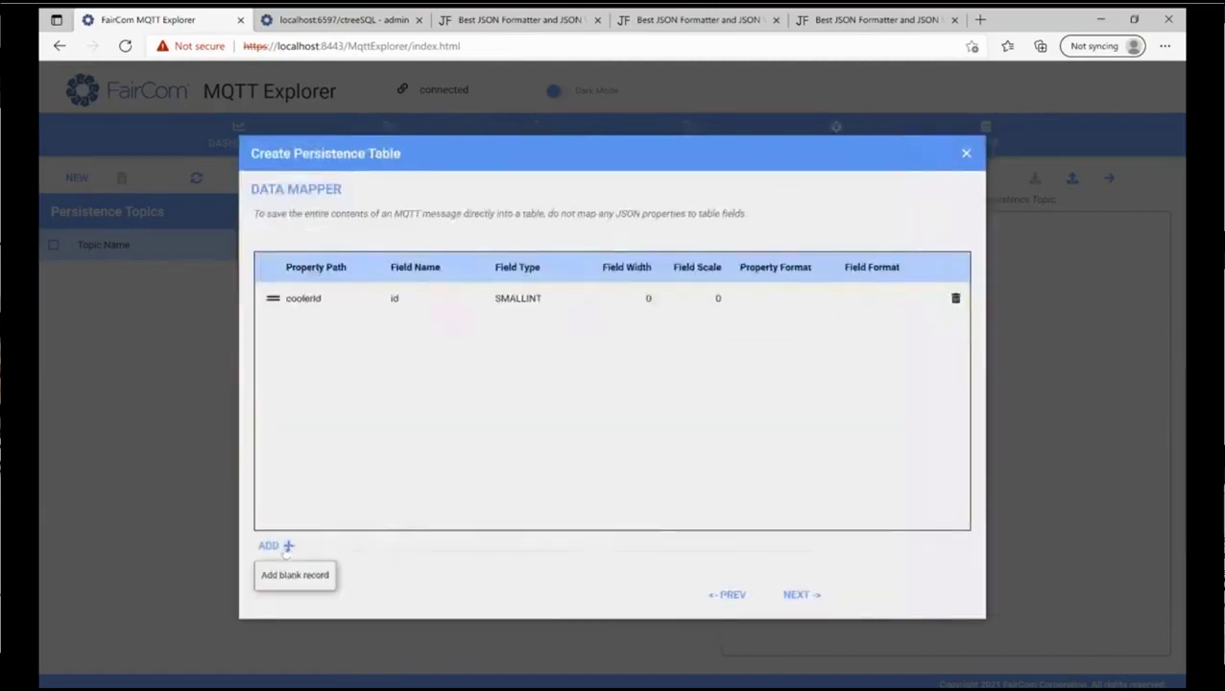
Step: Add a mapping from the property path temperature to a field named temp of type TINYINT and save it
click(285, 547)
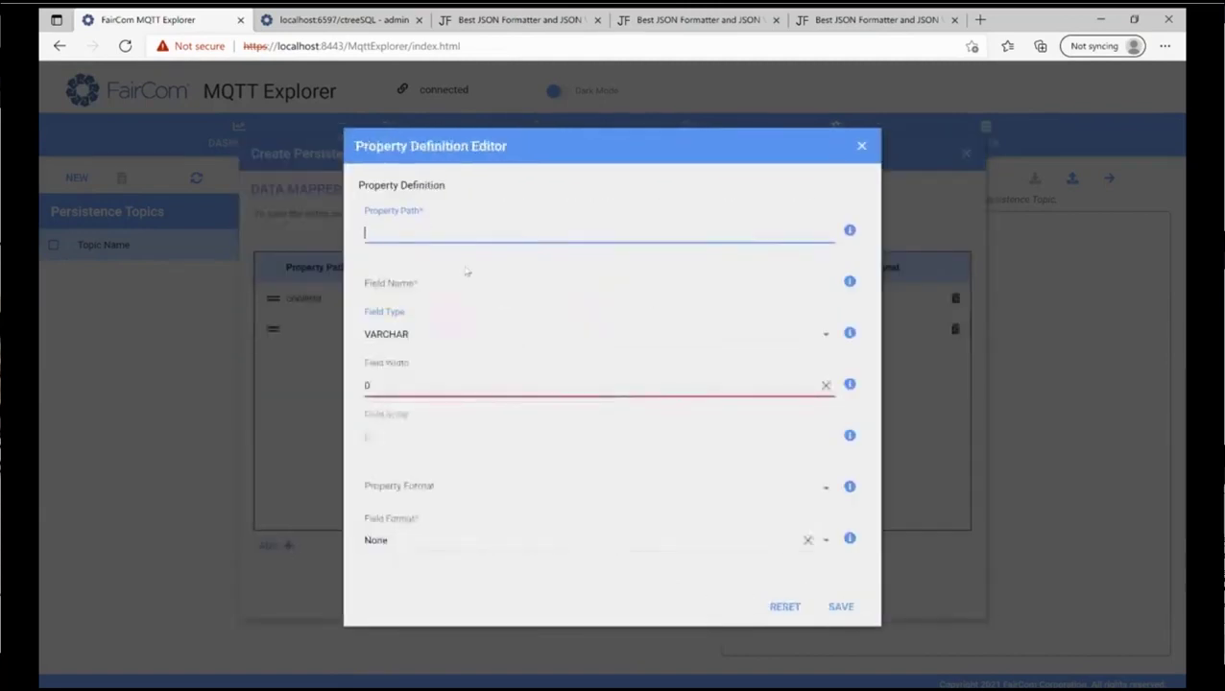
text(temperature)
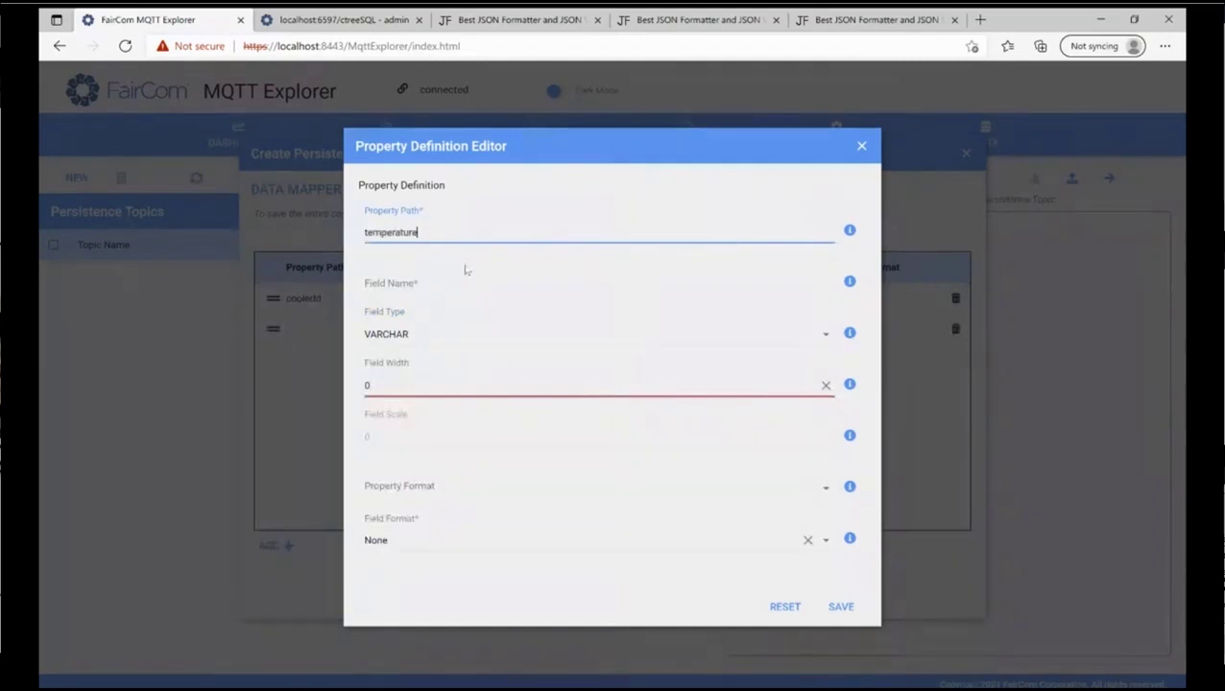
key(Tab)
text(temp)
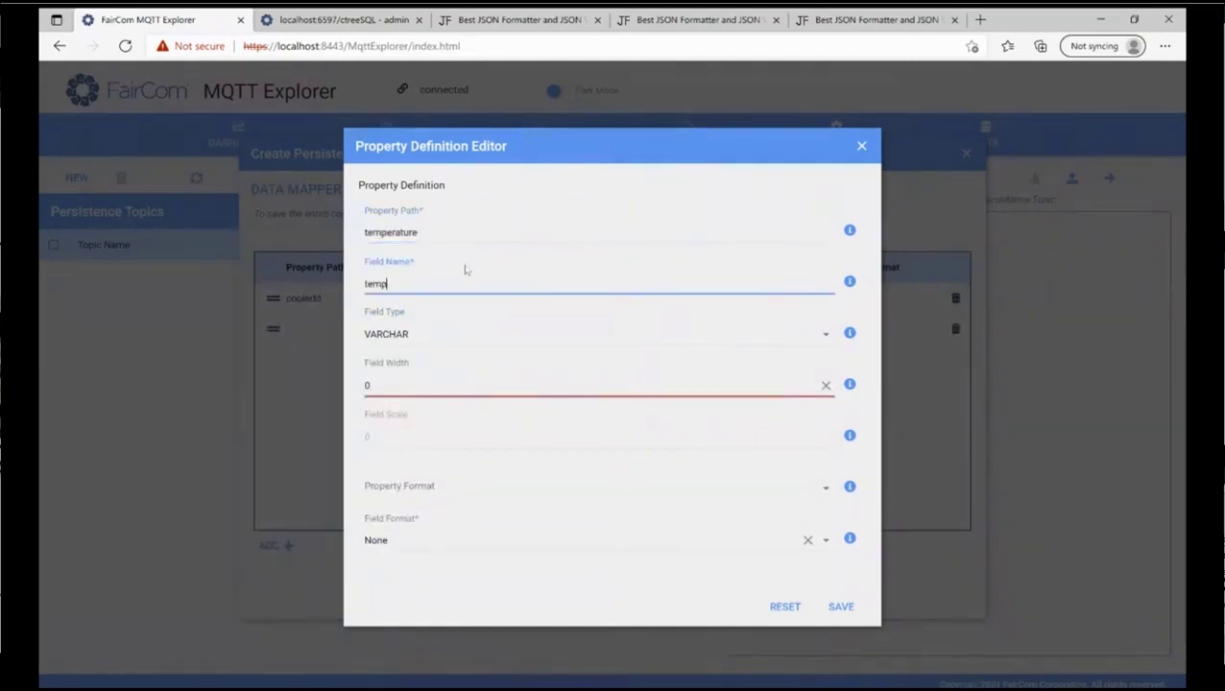
click(824, 336)
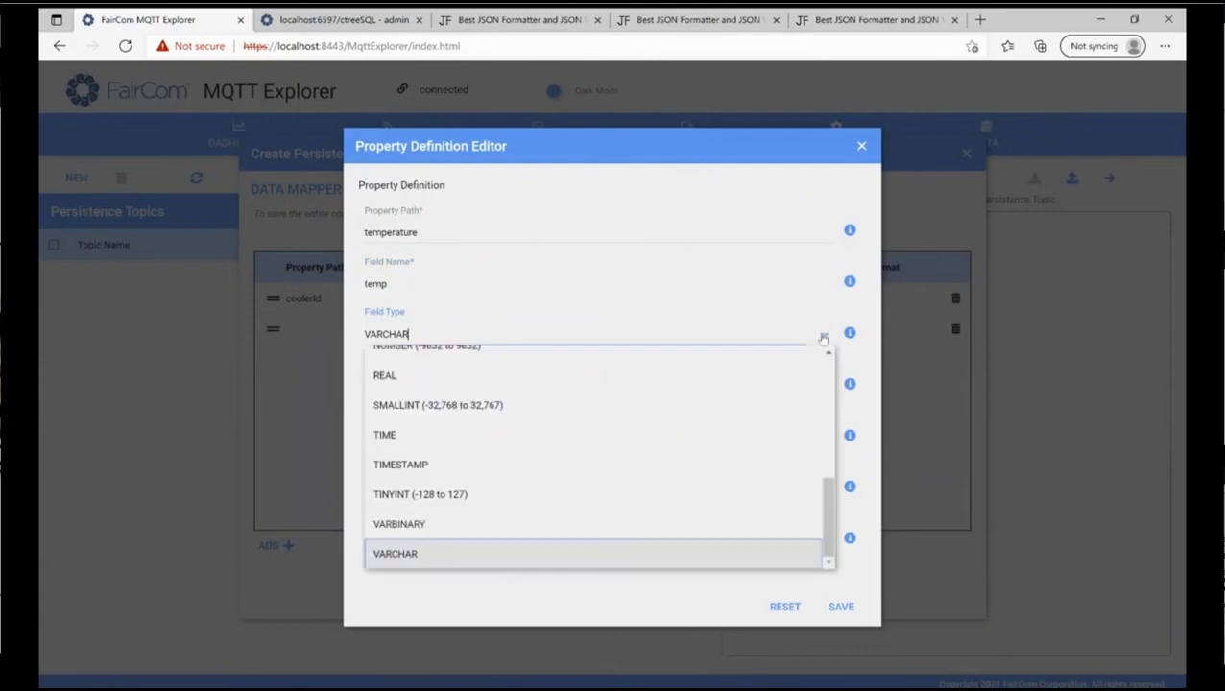
click(441, 494)
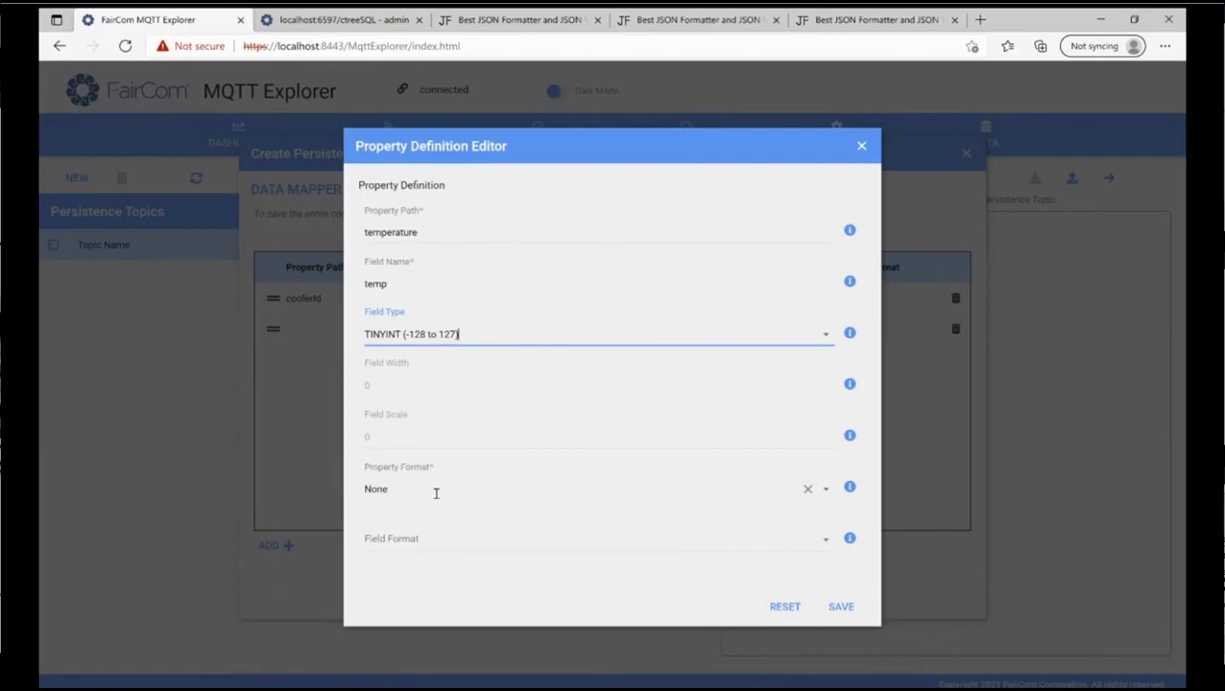
click(842, 608)
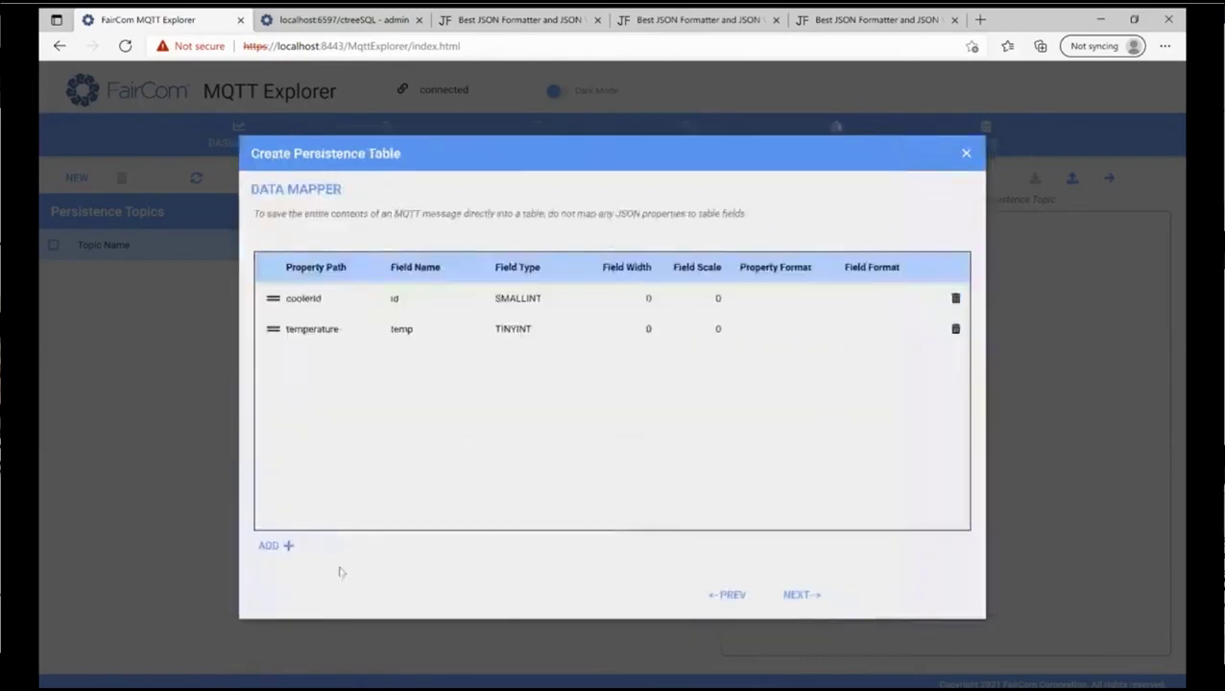
Step: Add a mapping from the property path doorOpen to a field named open of type BIT and save it
click(281, 545)
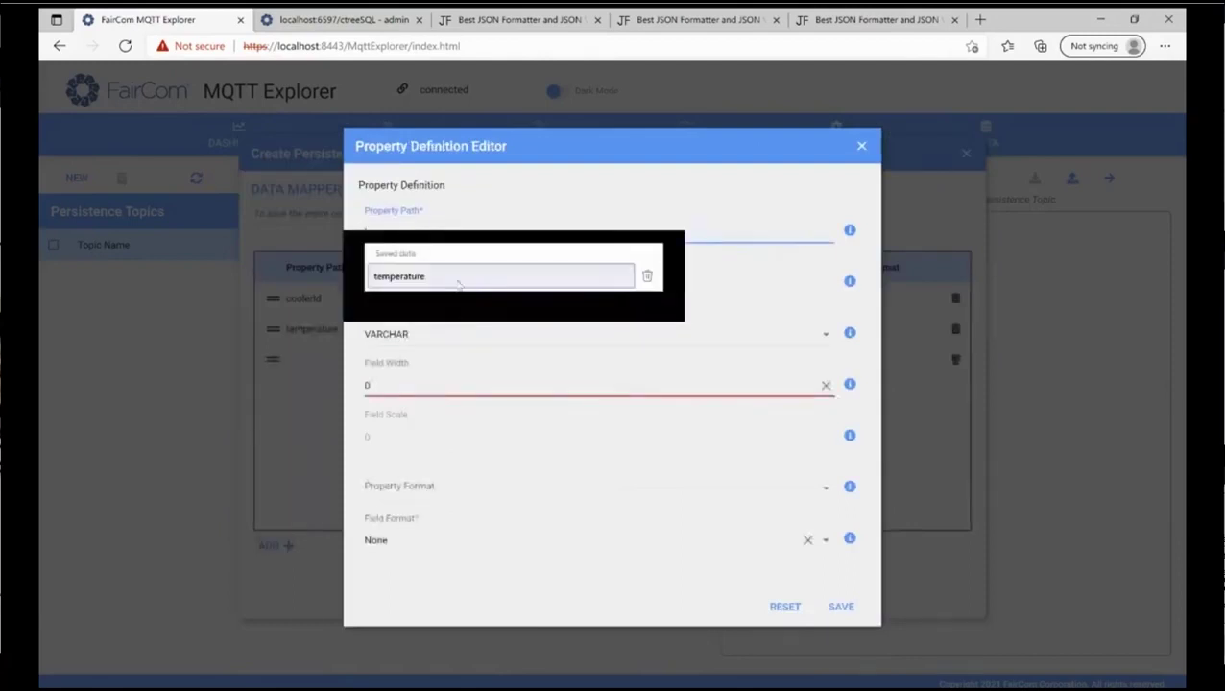
click(429, 238)
text(doorOpen)
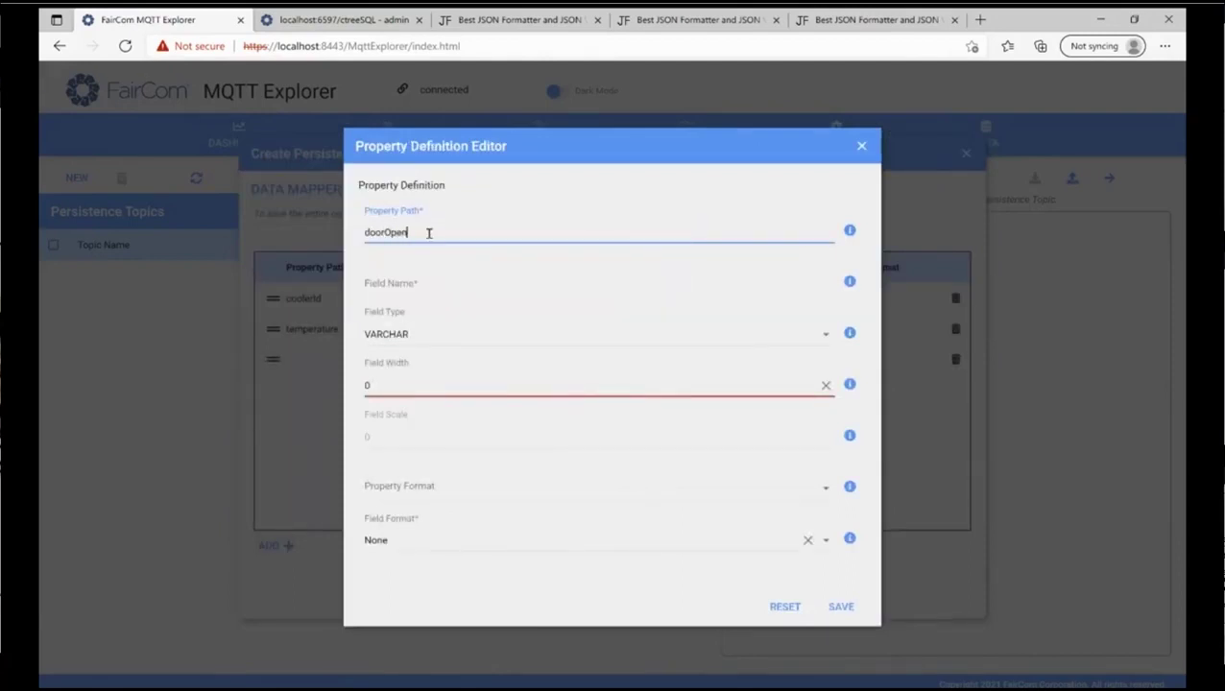
key(Tab)
text(open)
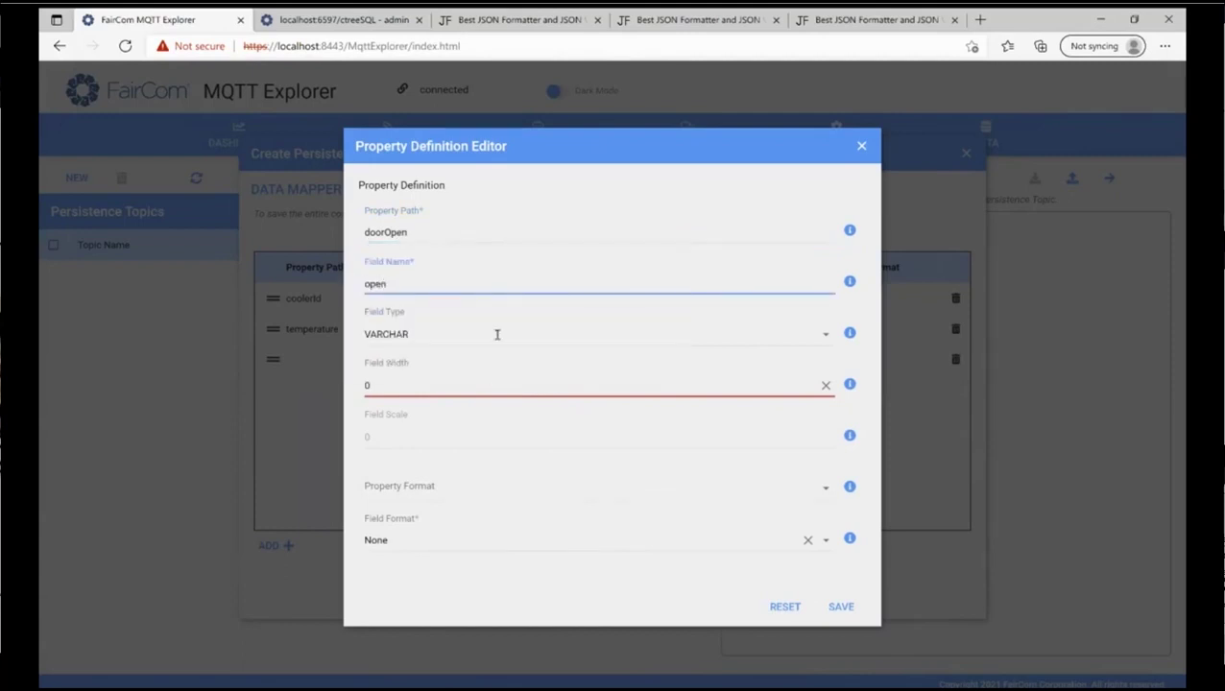
key(Tab)
click(796, 334)
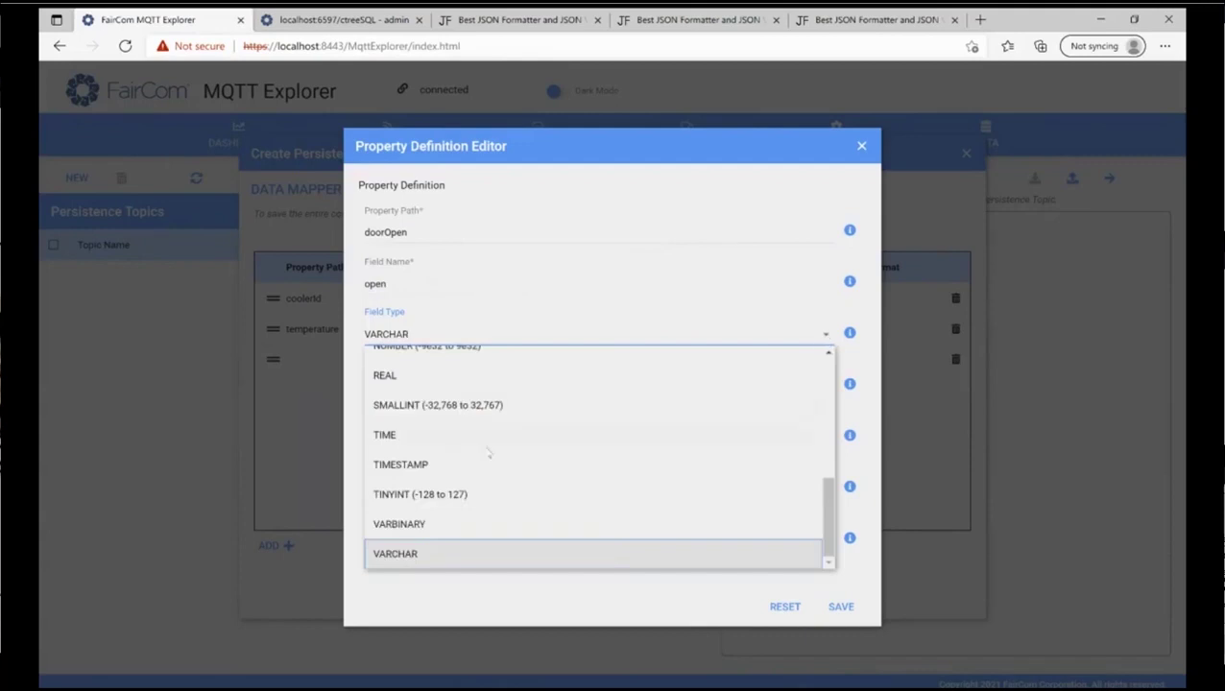
scroll(487, 452, up, 5)
scroll(486, 459, up, 3)
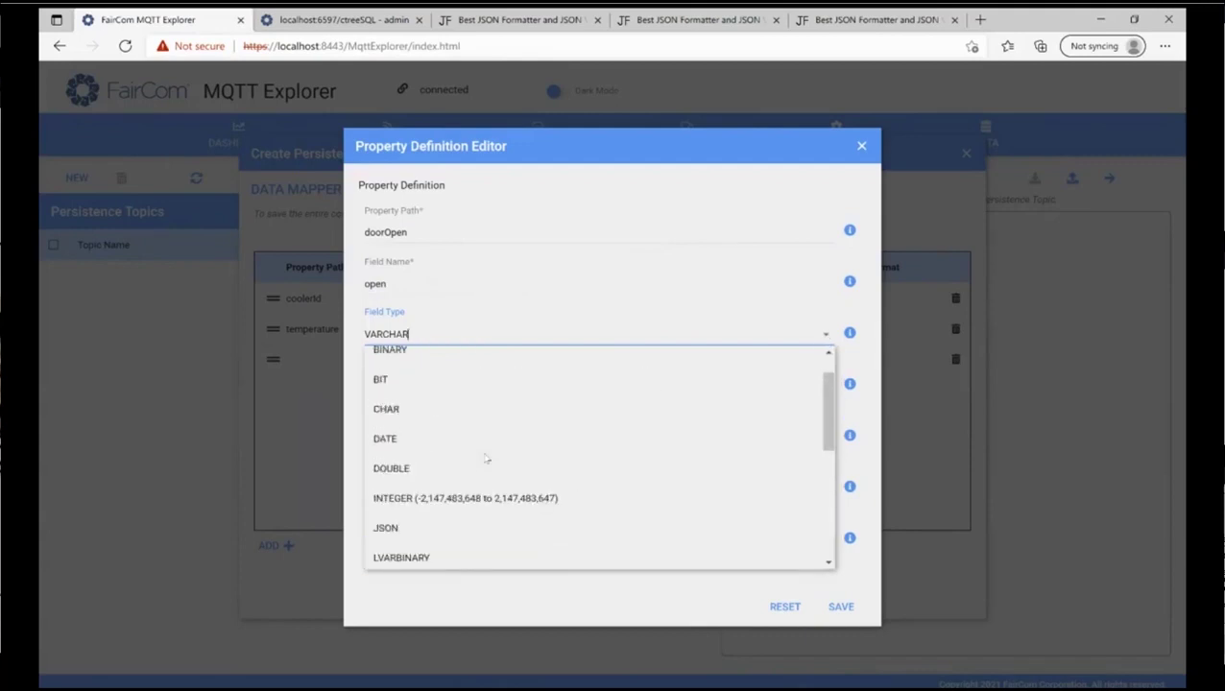
click(433, 385)
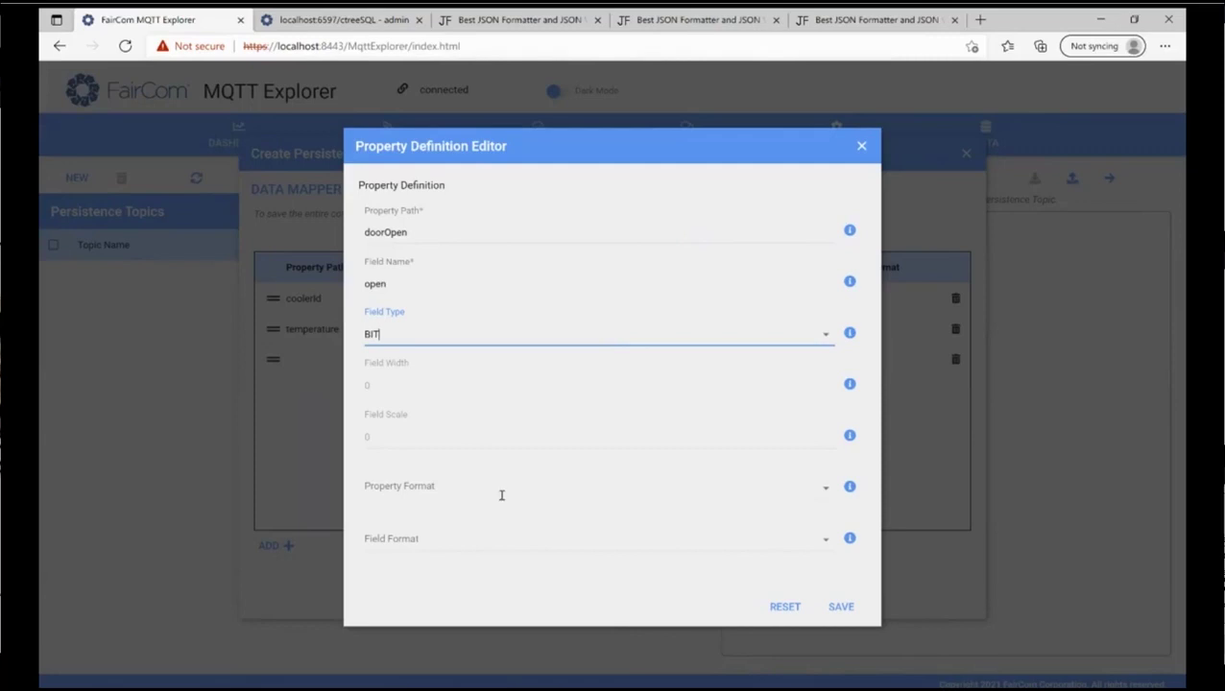
click(845, 608)
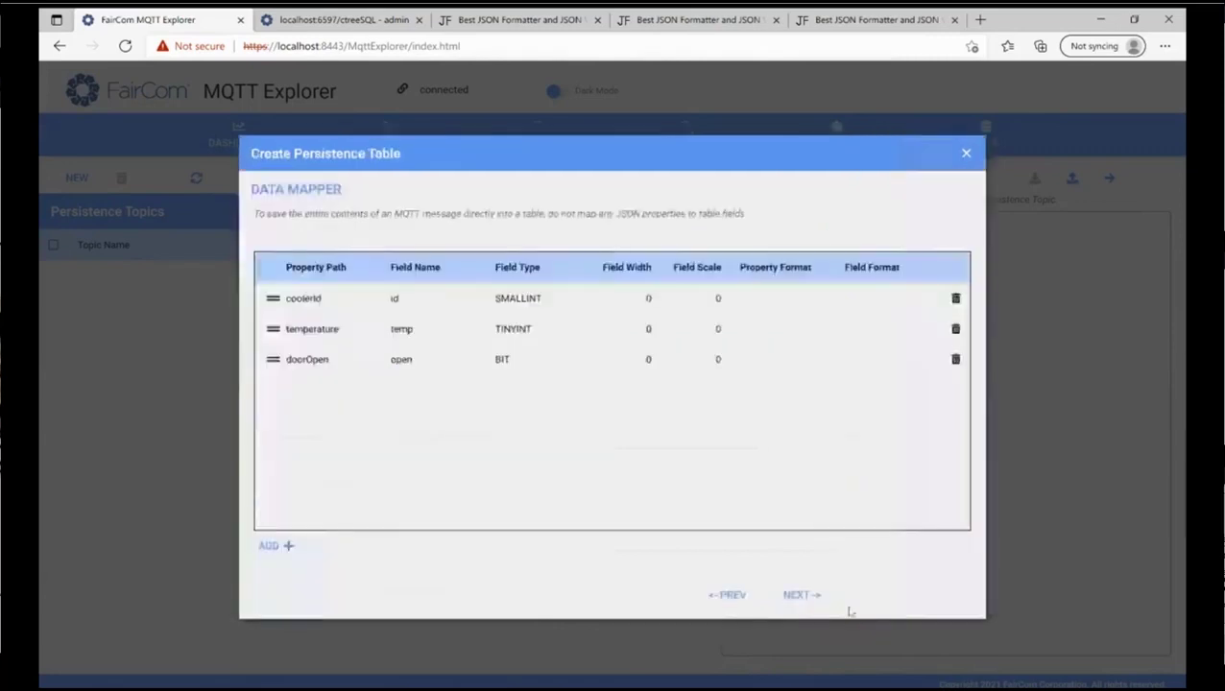
Step: Keep the default table, data, database and external broker options and finish creating the persistence table
click(789, 596)
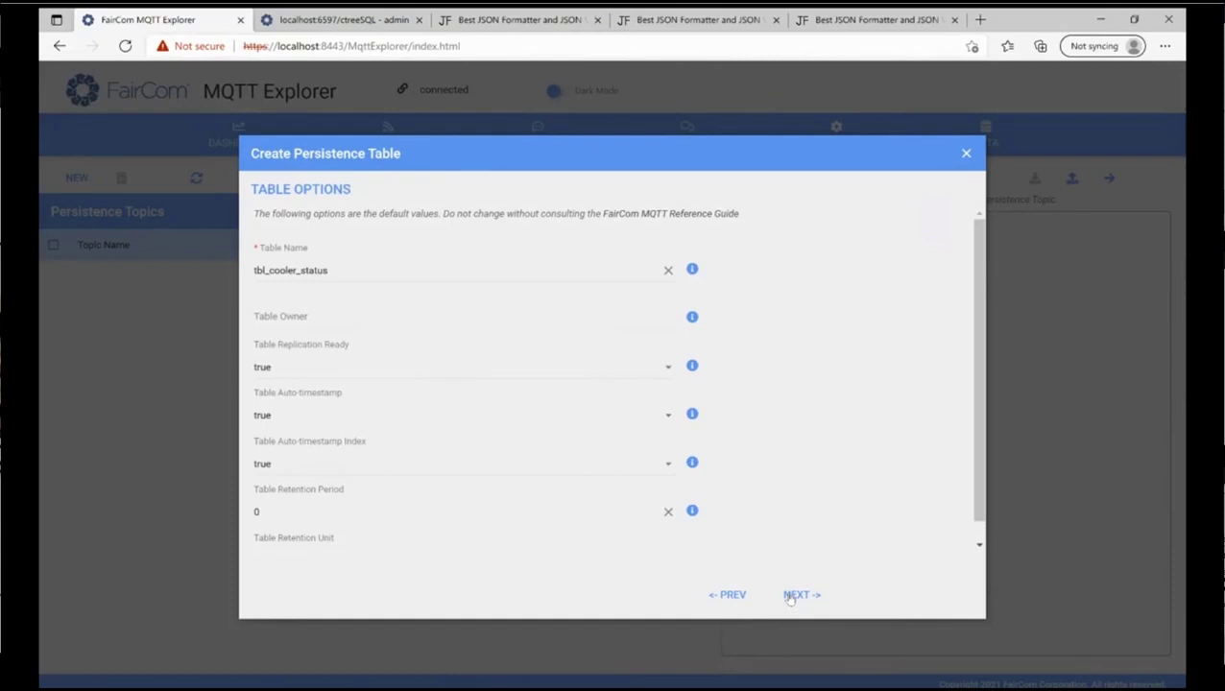
click(791, 596)
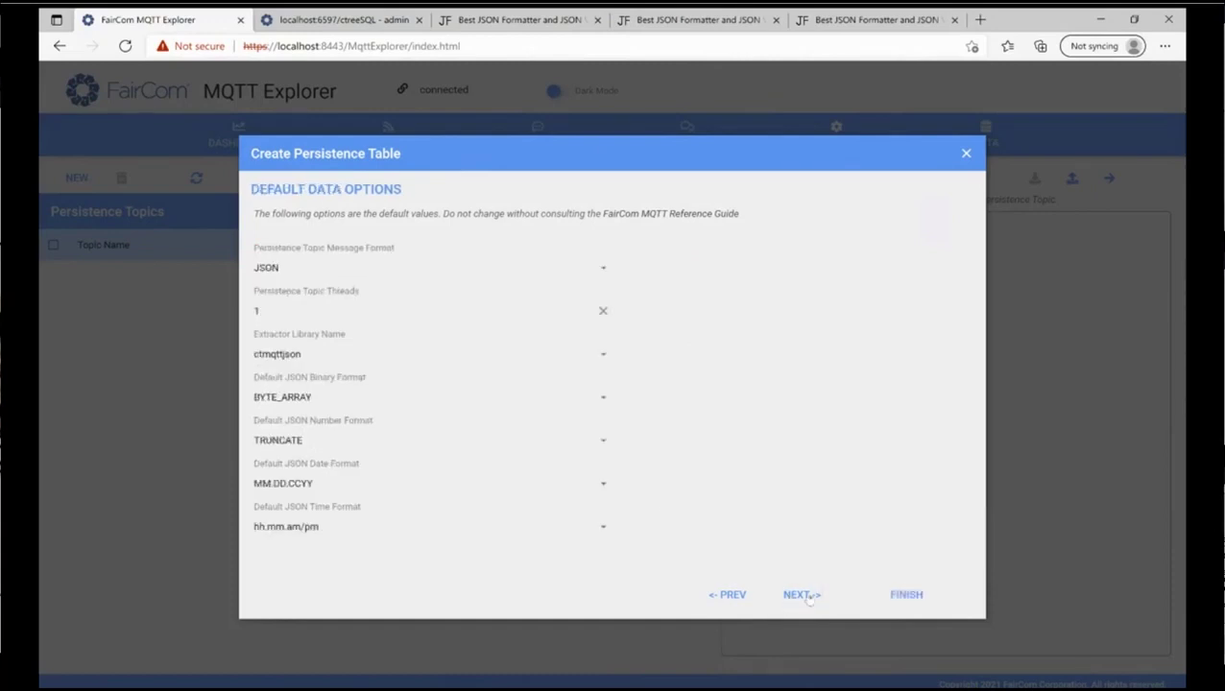
click(810, 596)
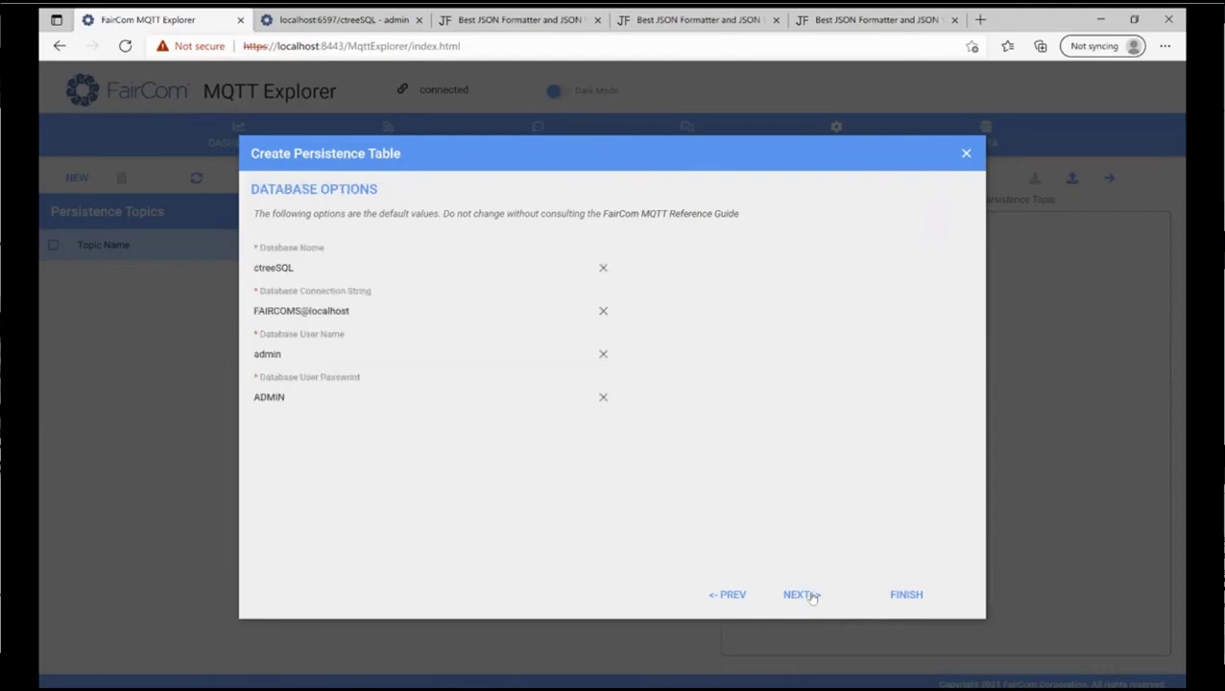
click(812, 596)
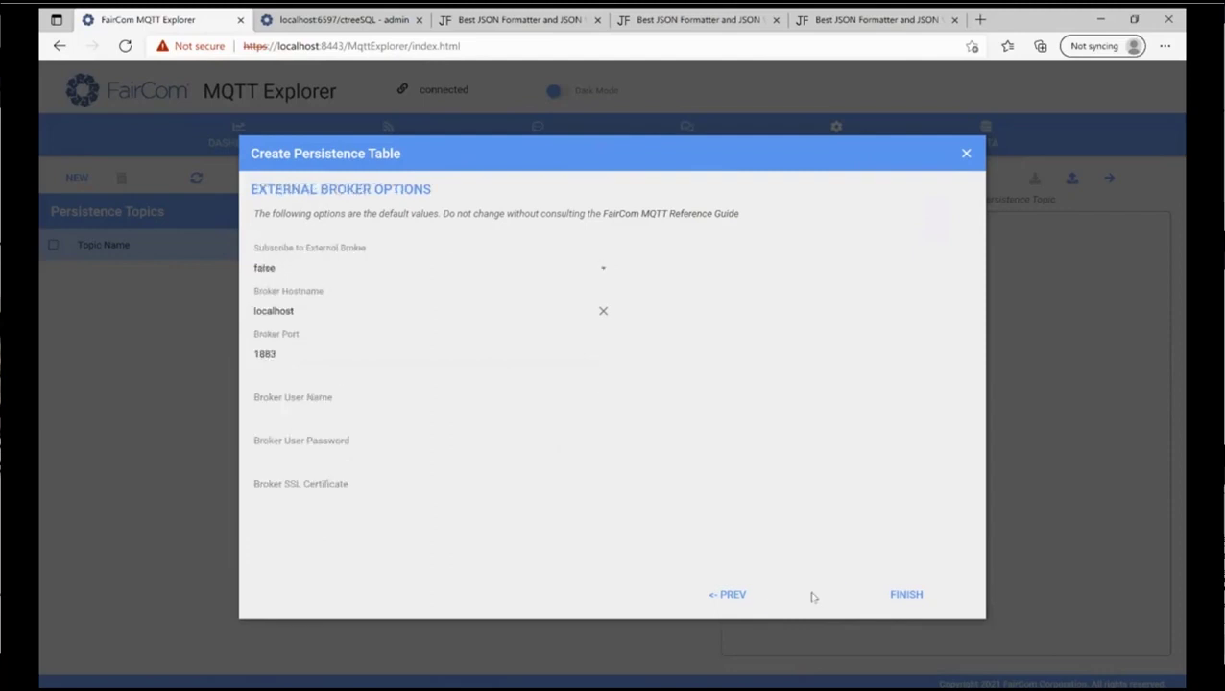
click(906, 594)
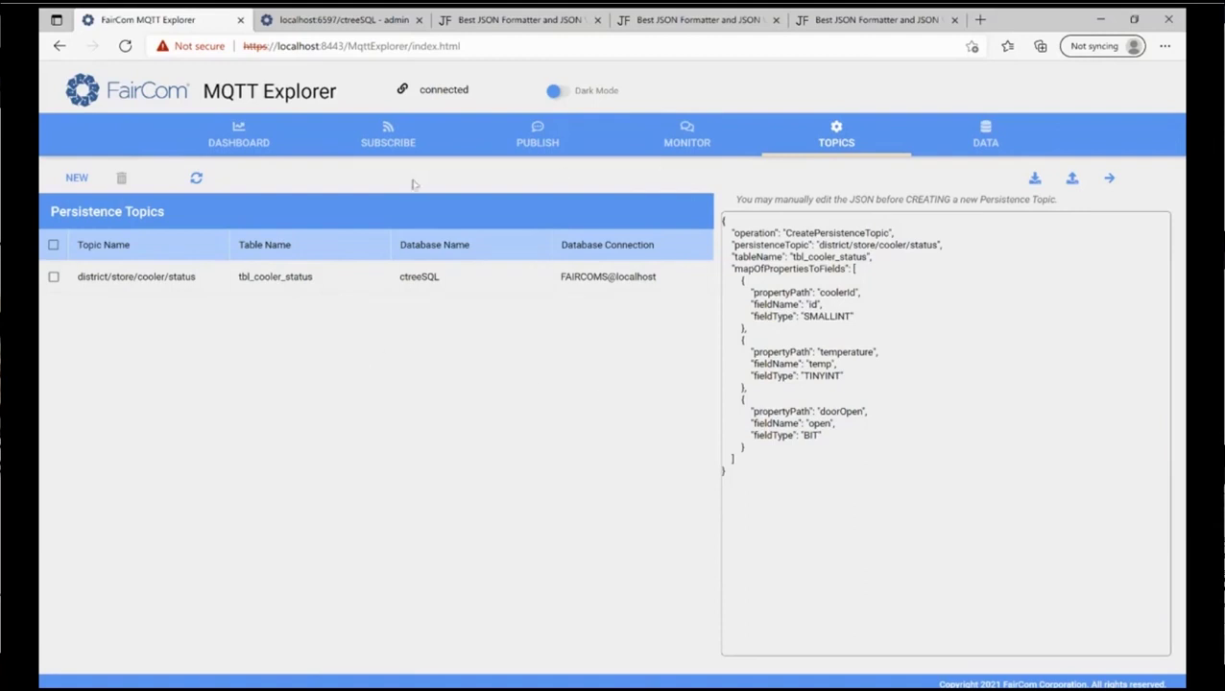
Step: Subscribe to the district/store/cooler/status topic with QoS 2 (exactly once) and topic color 009900
click(389, 141)
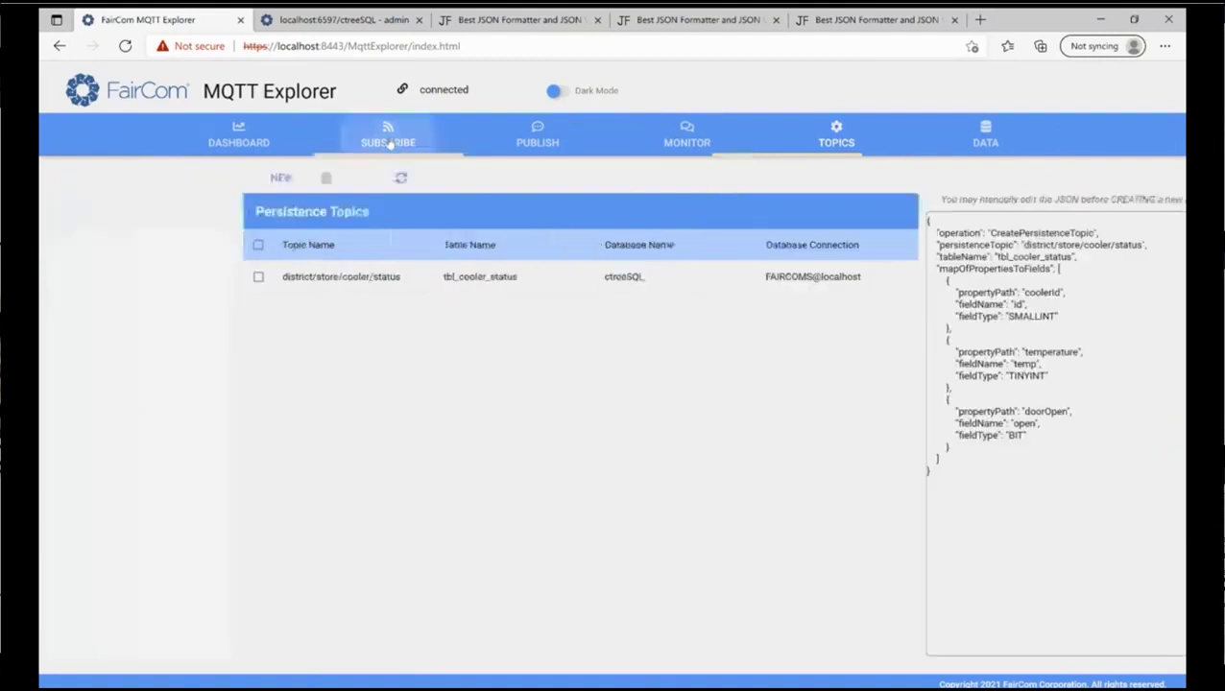
click(210, 216)
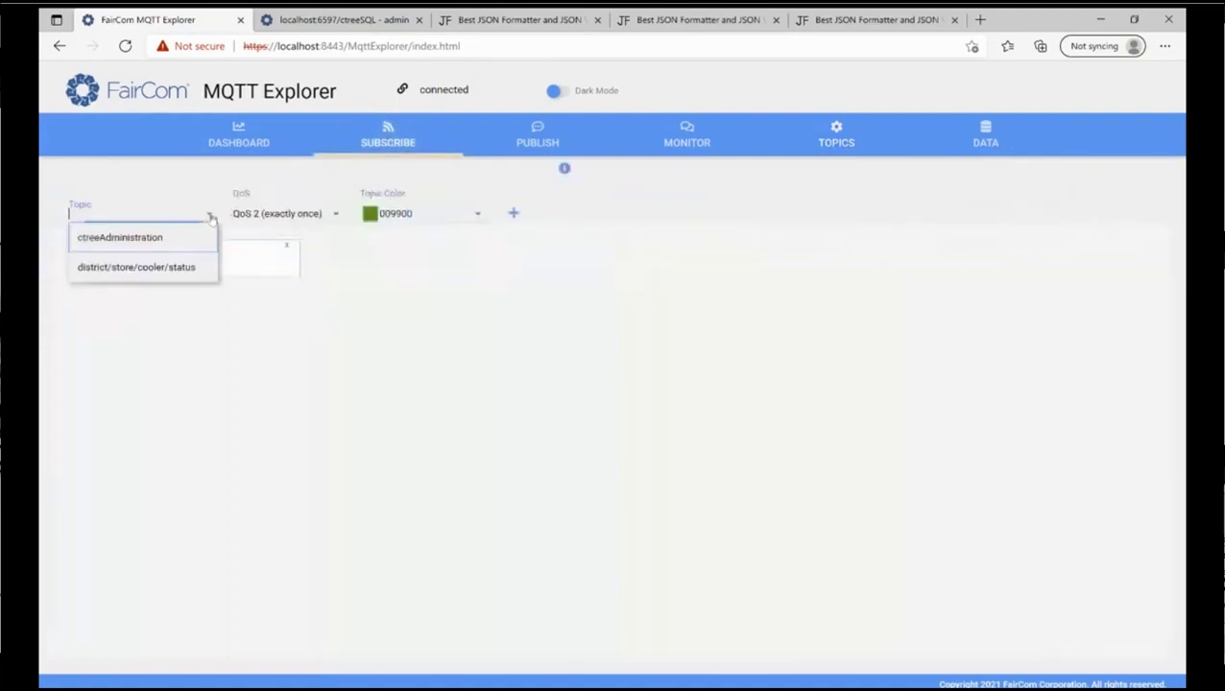
click(179, 269)
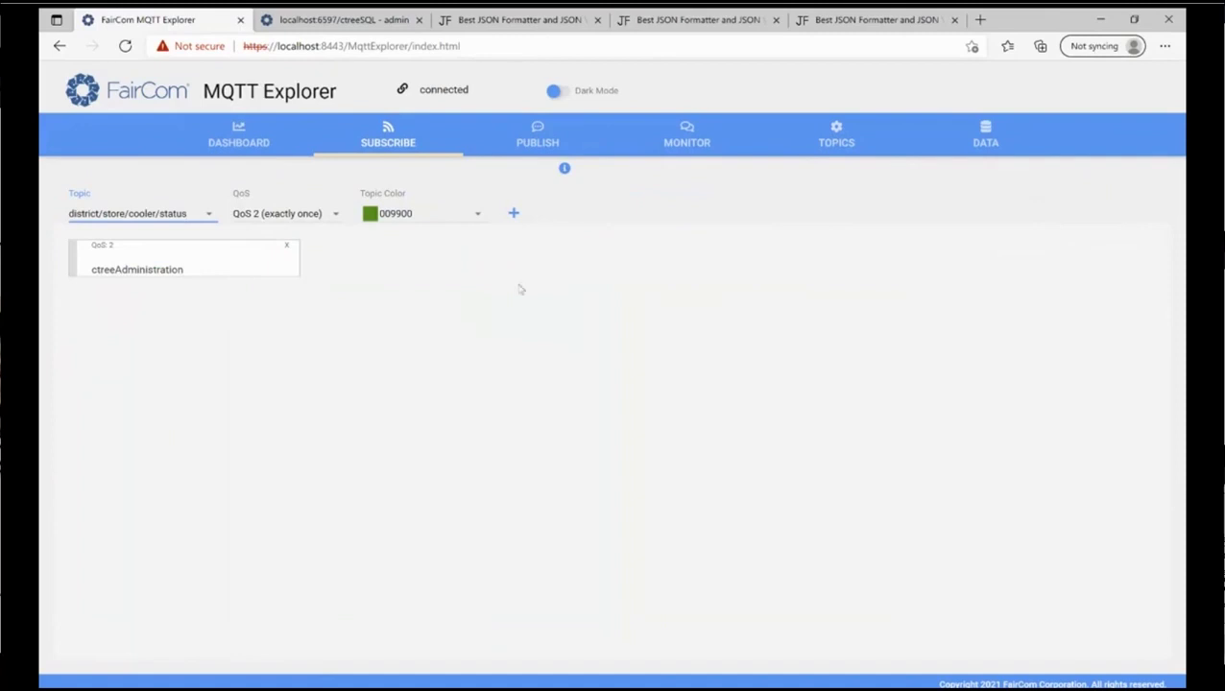
click(514, 213)
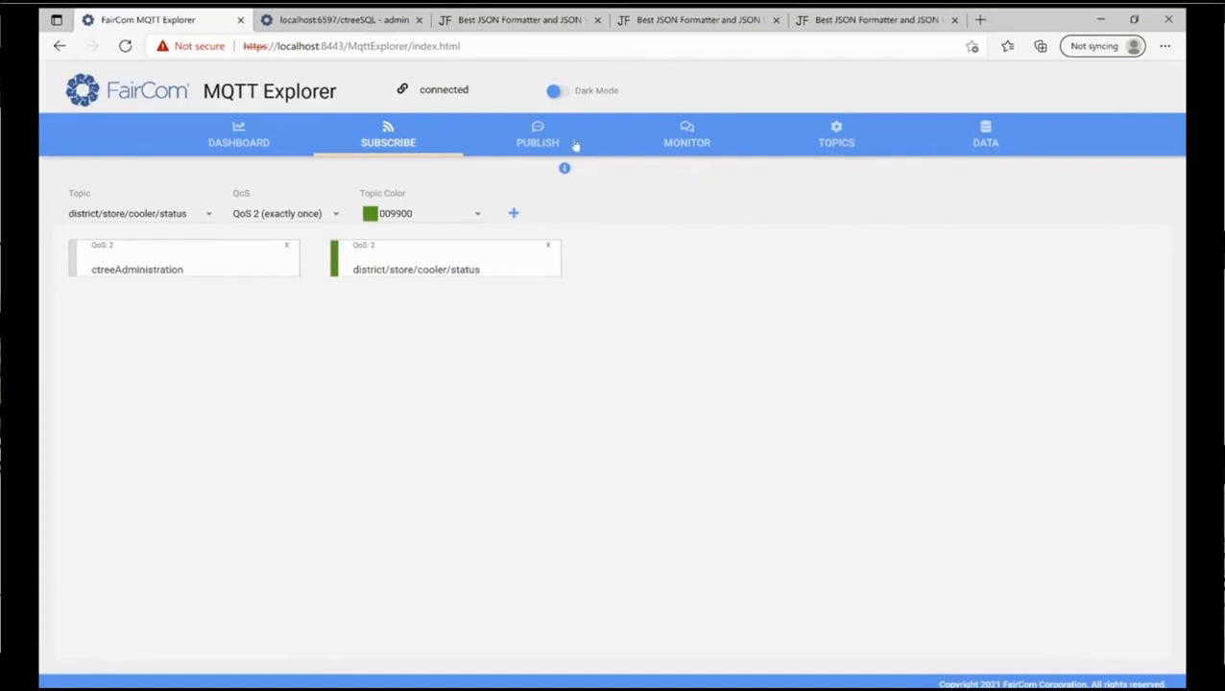
Step: Copy the sample message JSON with coolerId 1, temperature 50 and doorOpen false from the JSON formatter page
click(532, 140)
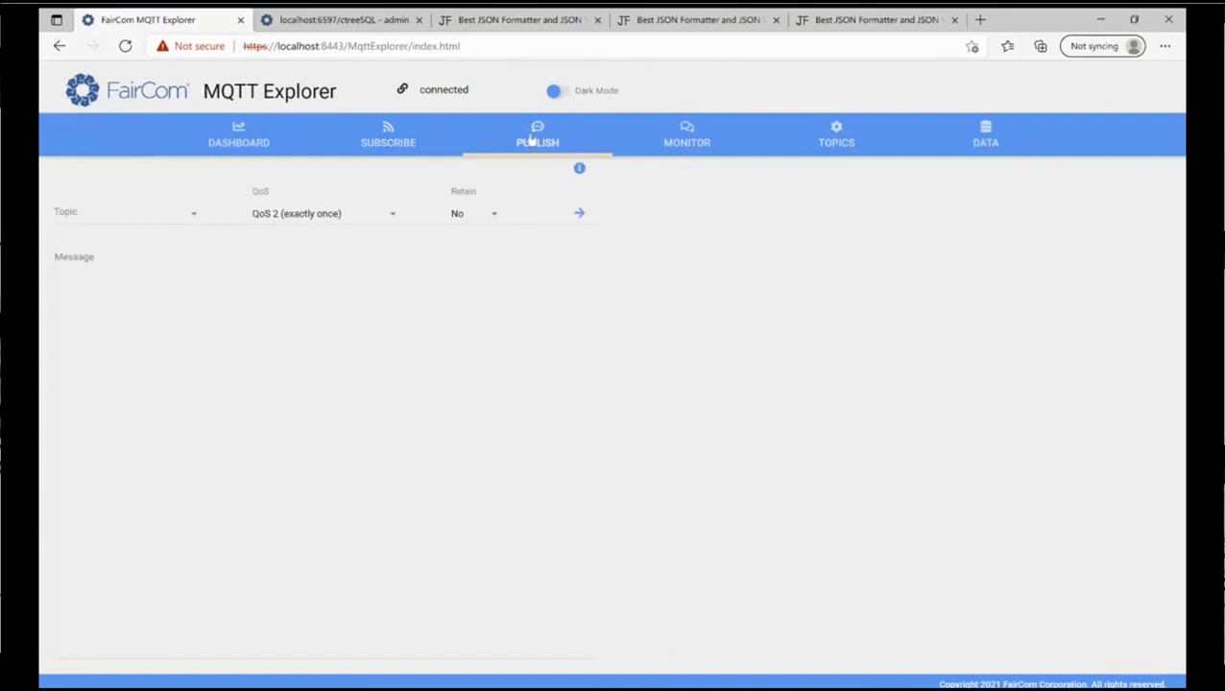
click(645, 21)
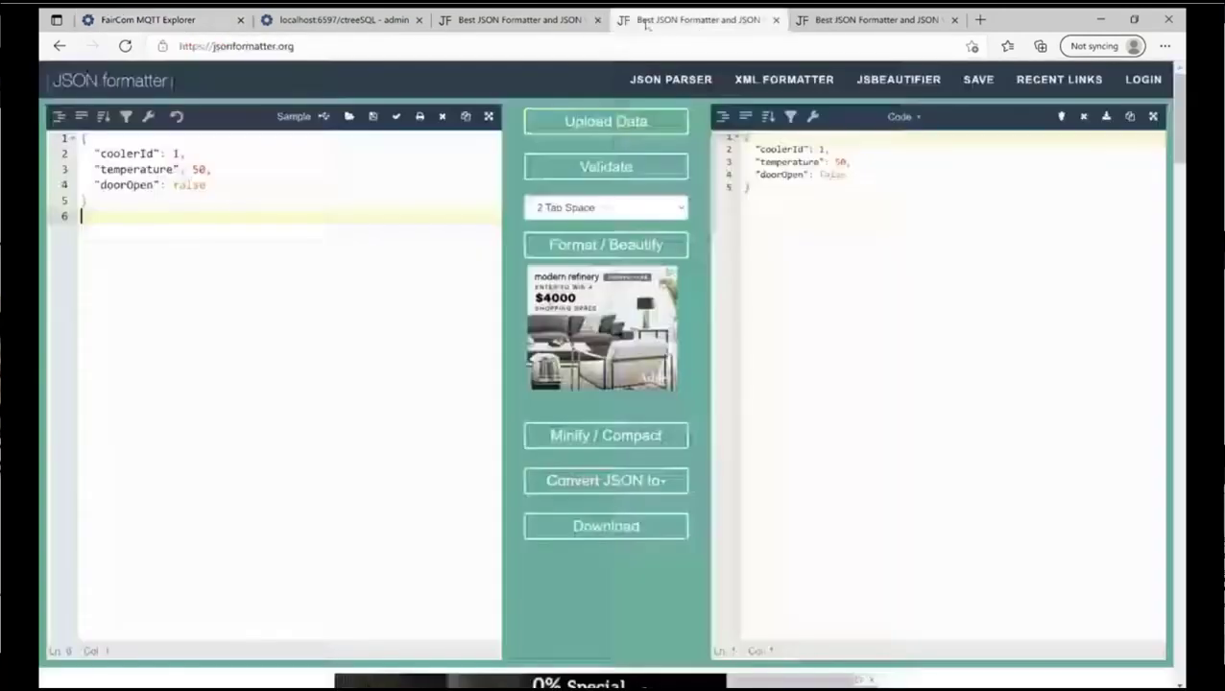
drag(120, 202, 65, 142)
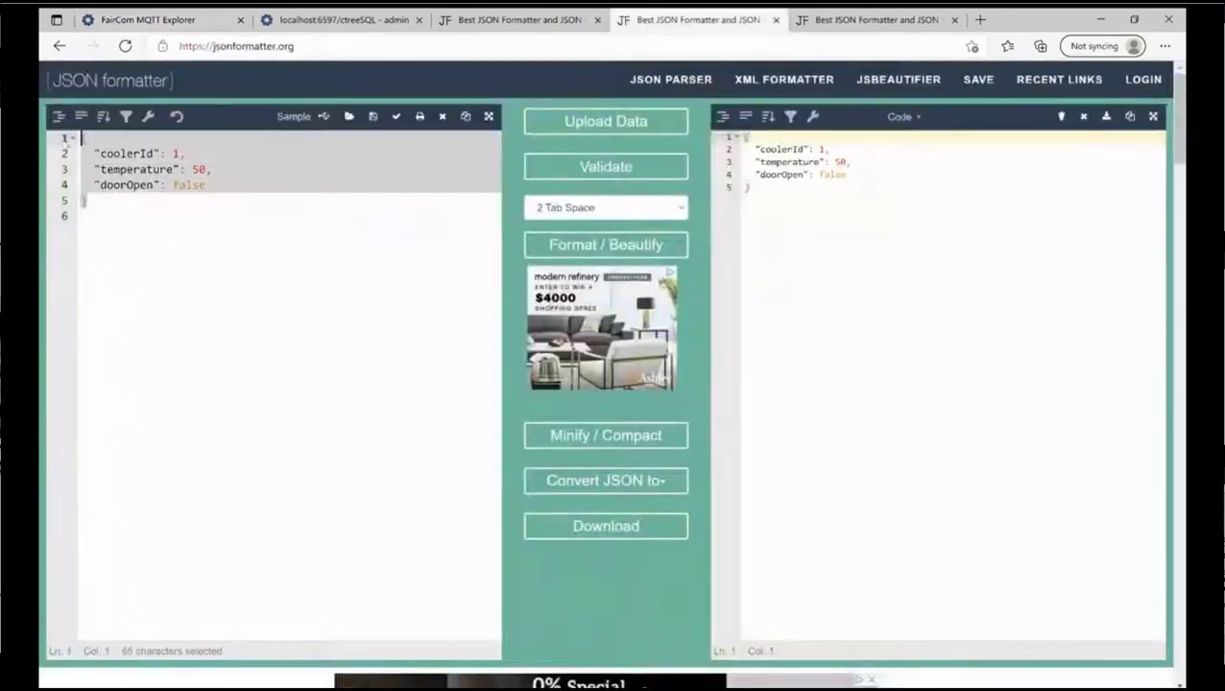
drag(761, 189, 745, 136)
key(ctrl+c)
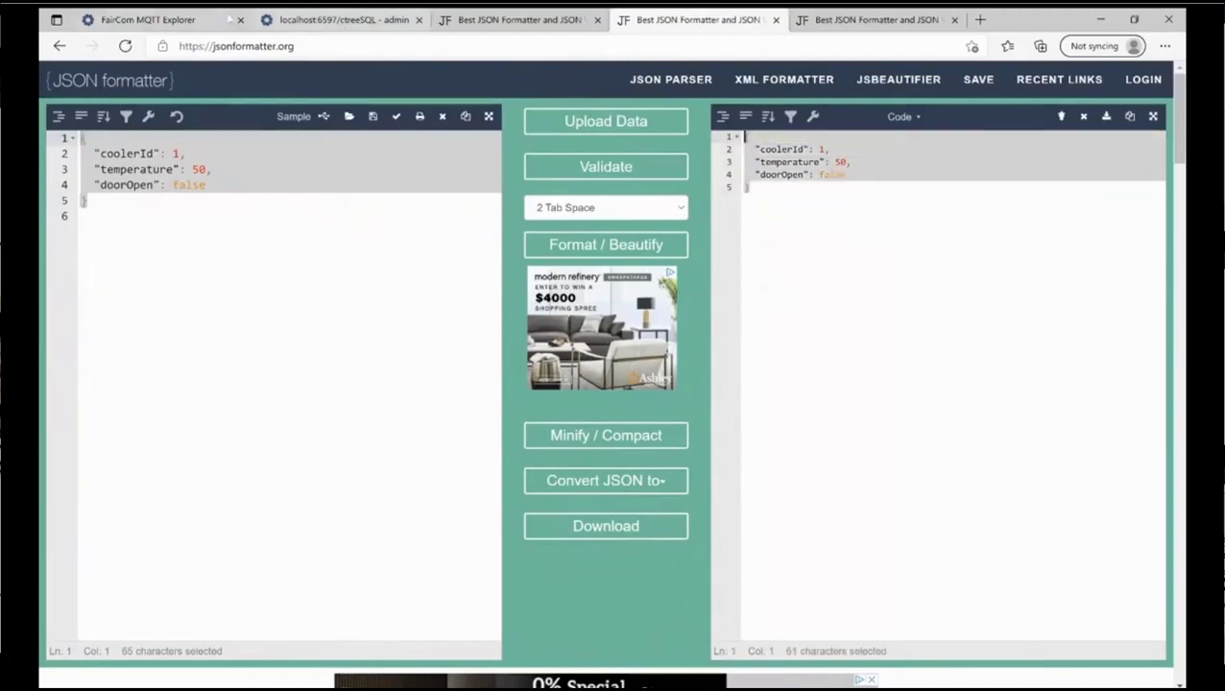
Step: In MQTT Explorer, publish the copied JSON to district/store/cooler/status with QoS 2 (exactly once) and no retain
click(229, 19)
click(331, 273)
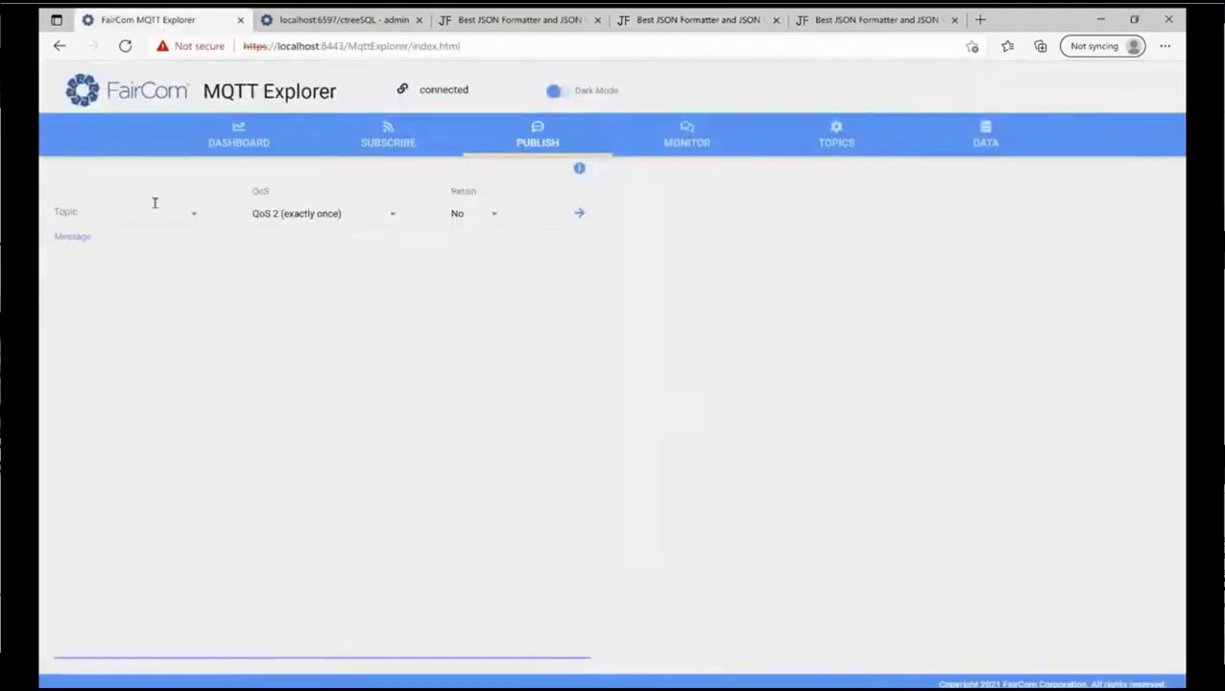
click(193, 213)
click(150, 275)
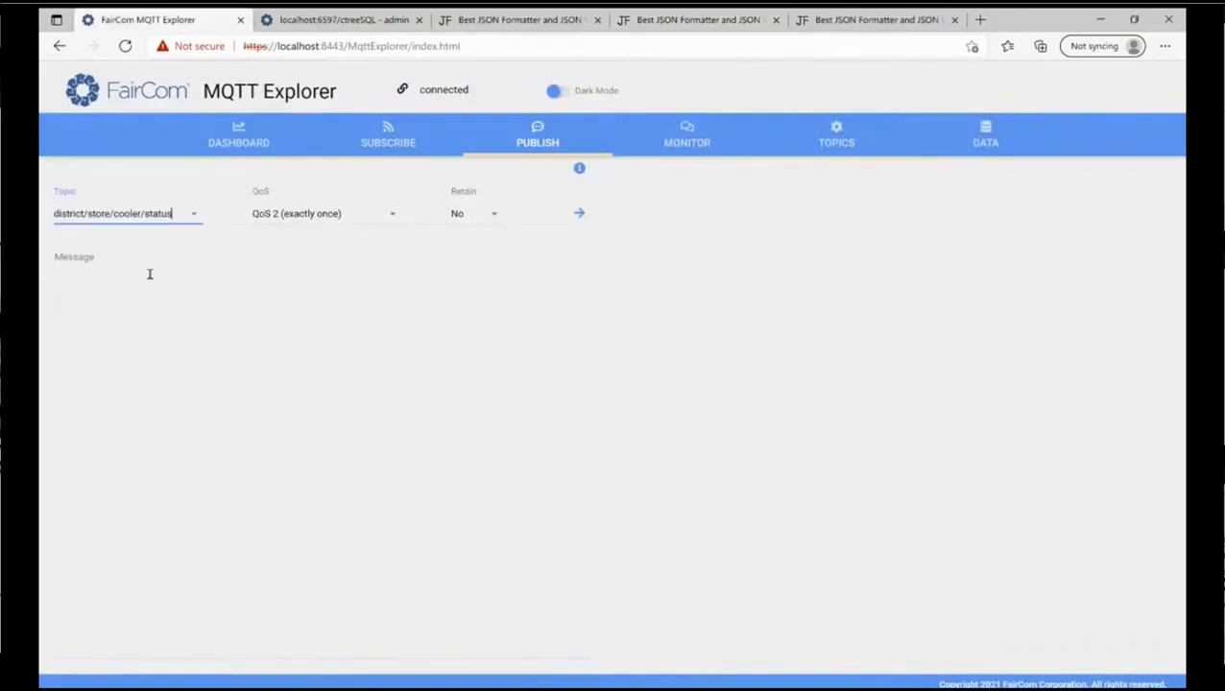
click(150, 275)
key(ctrl+v)
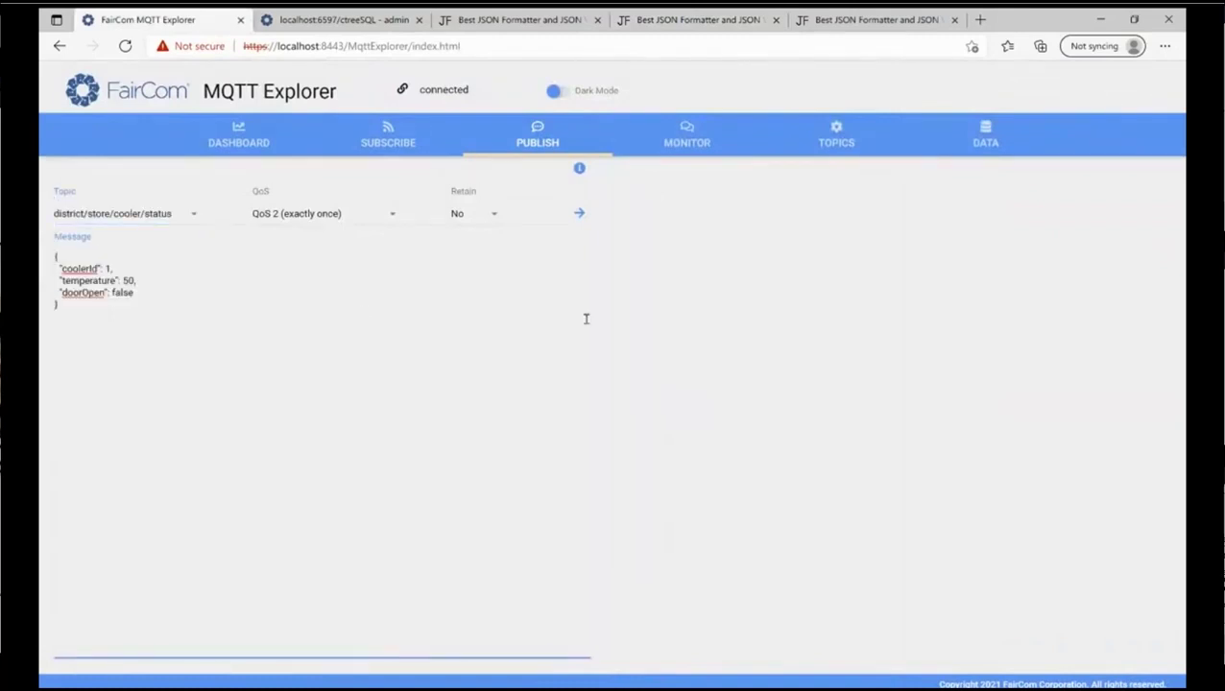
click(577, 214)
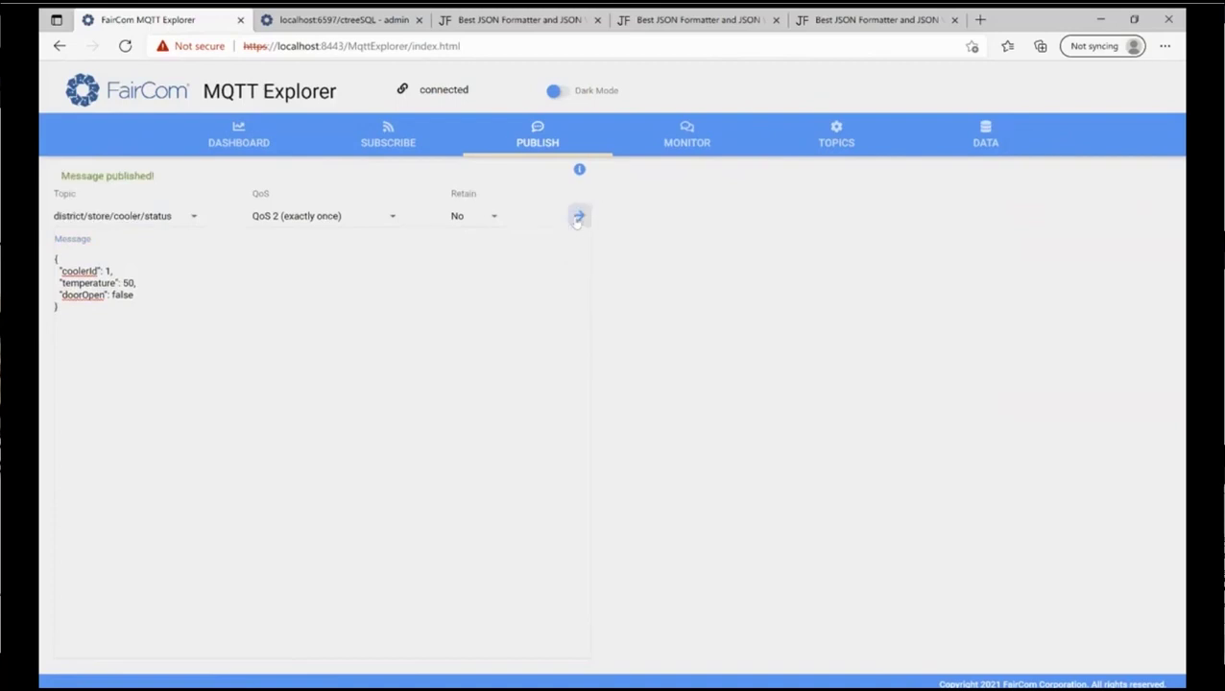
Step: Replace the message with one for coolerId 2, temperature 55 and doorOpen true, and publish it
click(127, 266)
key(ctrl+a)
key(Delete)
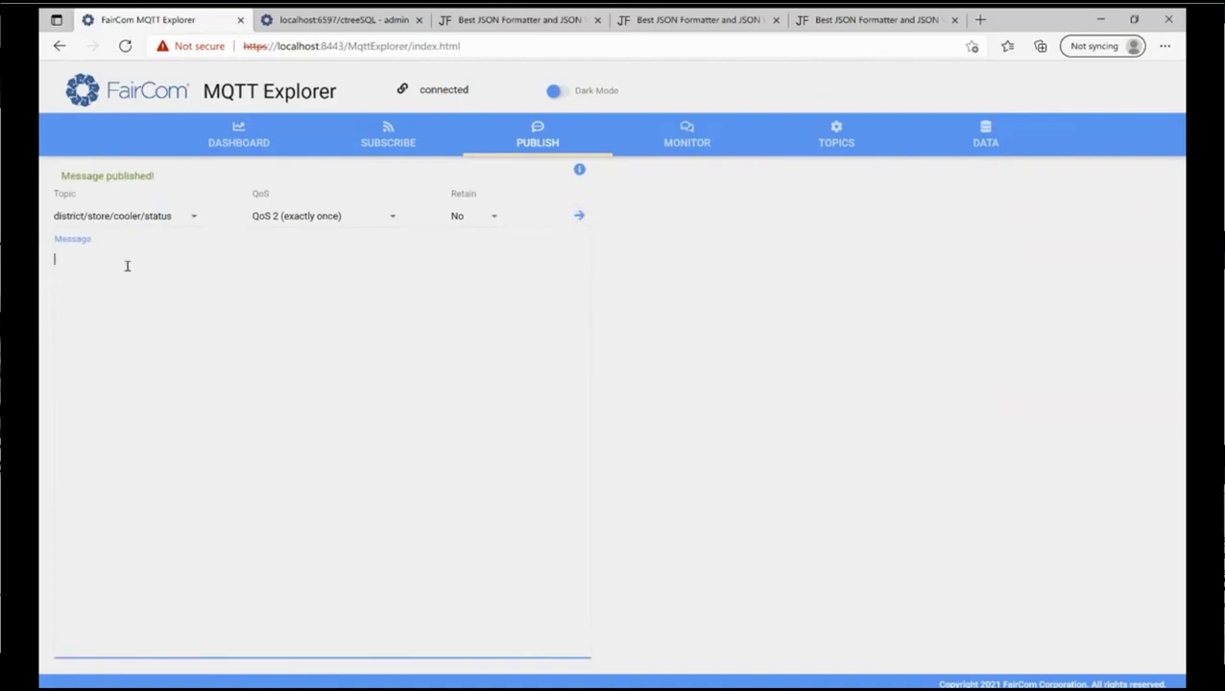
key(ctrl+v)
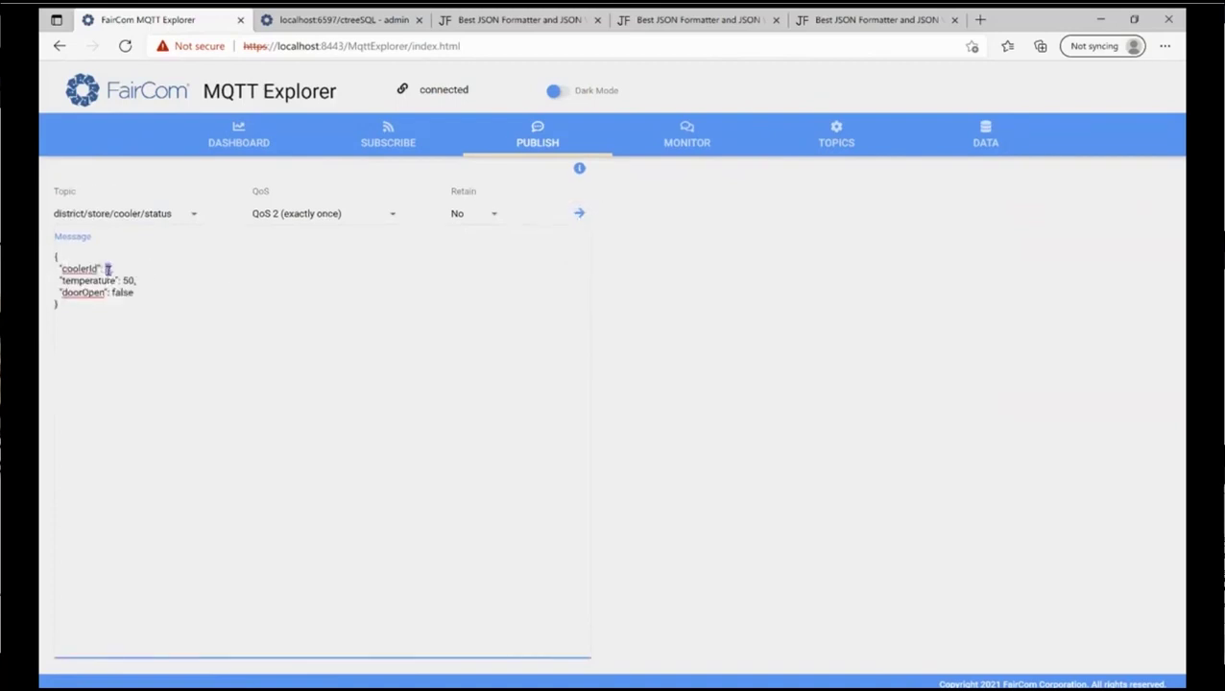
text(2)
double_click(128, 281)
text(55)
text(true)
click(578, 213)
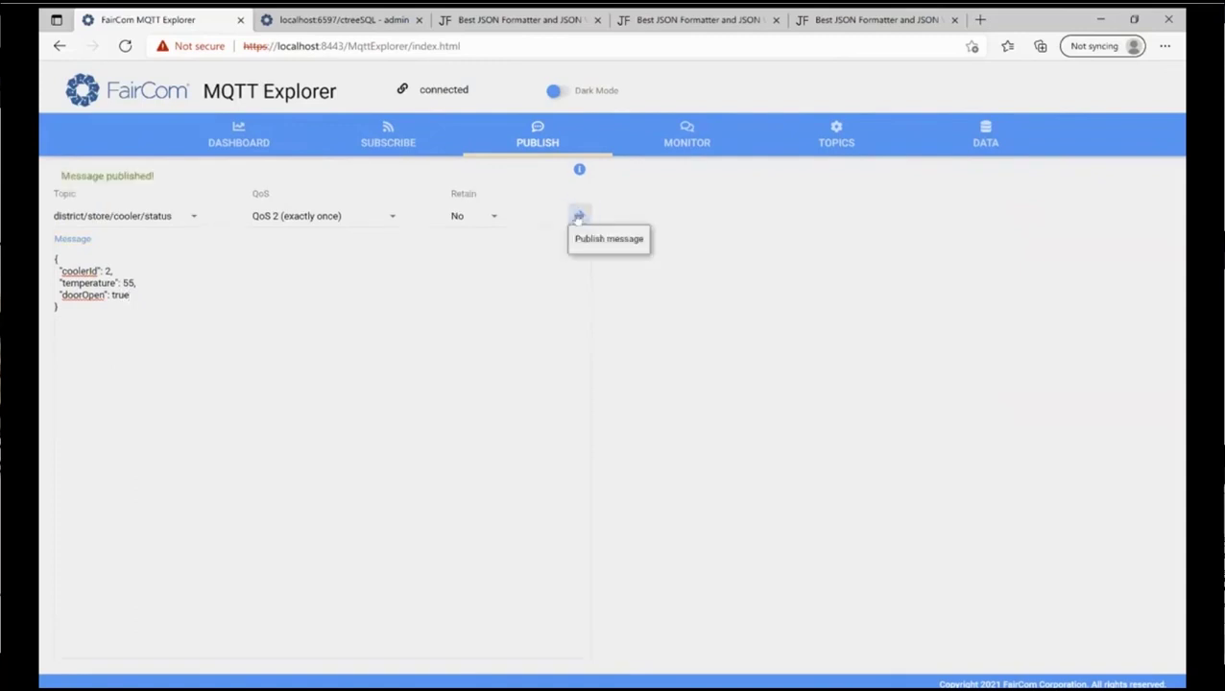
Step: Publish a message with coolerId 1, temperature 60 and doorOpen set to the text "open", and clear the message body
click(253, 354)
key(ctrl+a)
key(Delete)
key(ctrl+v)
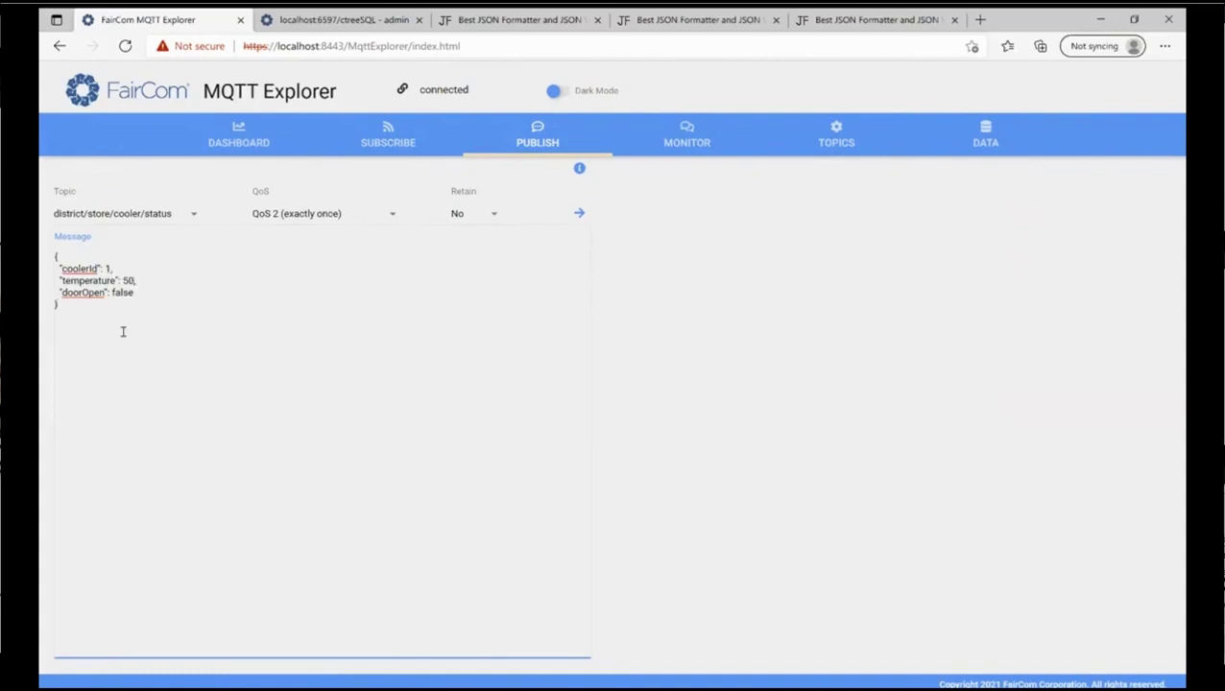
key(BackSpace)
key(BackSpace)
text(60)
double_click(122, 292)
text(op)
key(BackSpace)
key(BackSpace)
key(BackSpace)
click(578, 213)
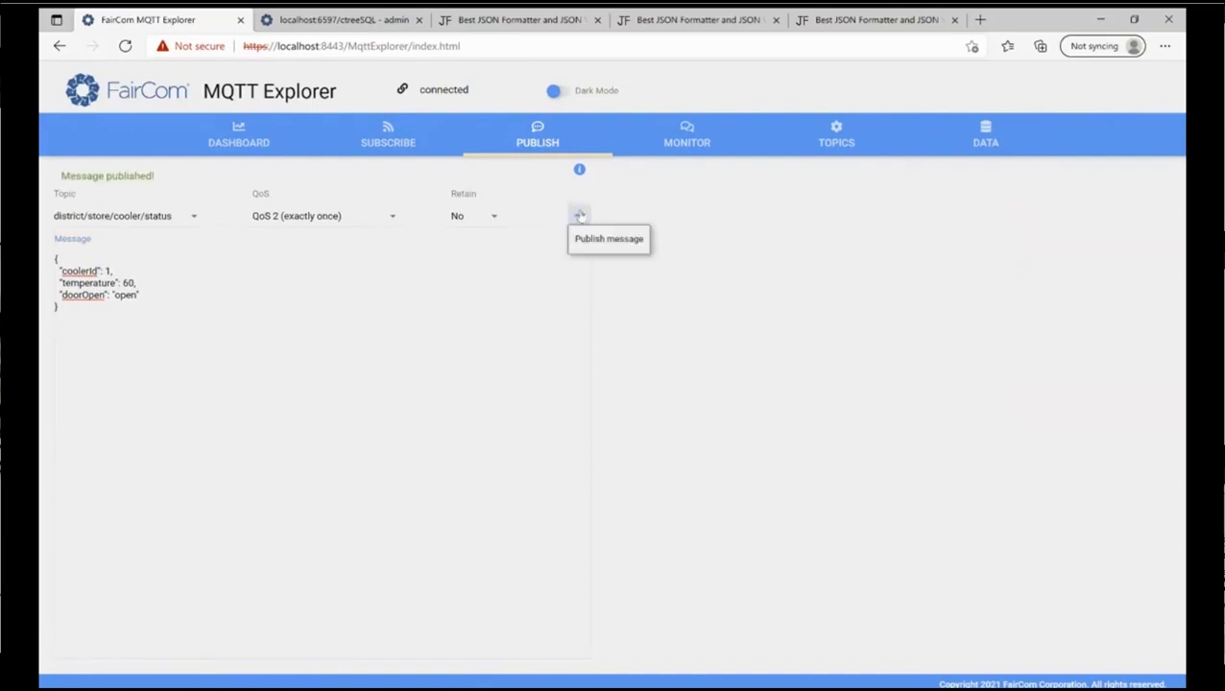
click(301, 374)
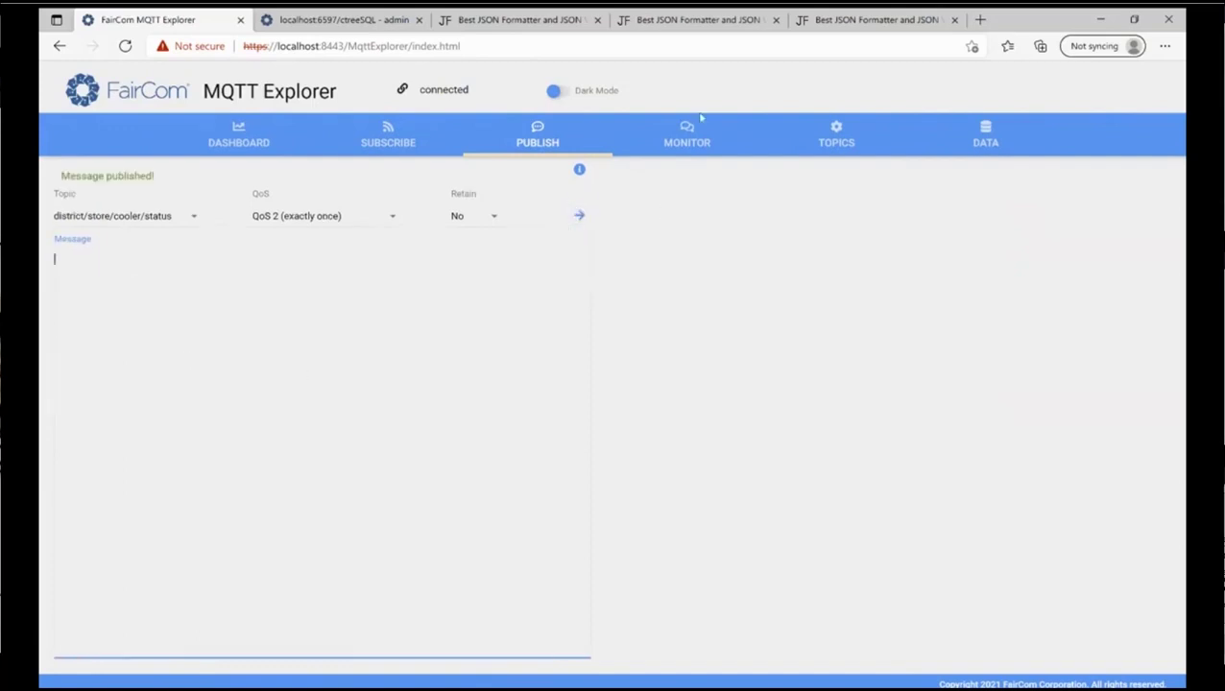
Step: Examine the contents of the three received cooler status messages in the monitor
click(693, 142)
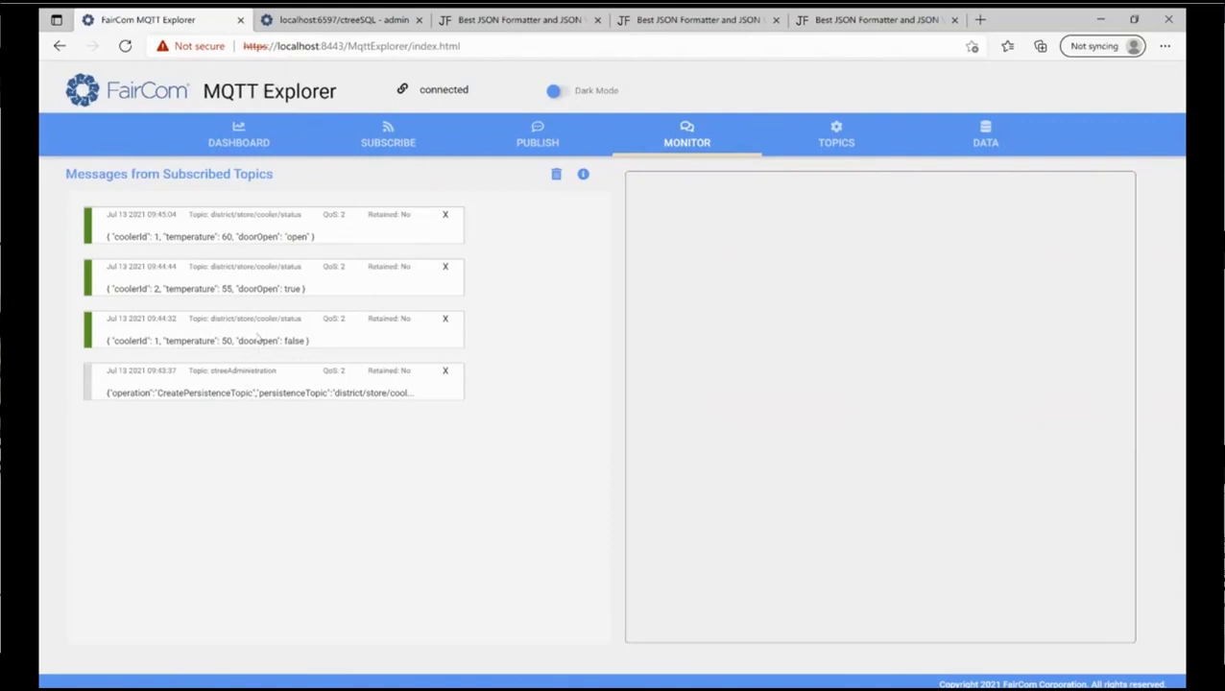
click(257, 338)
click(269, 290)
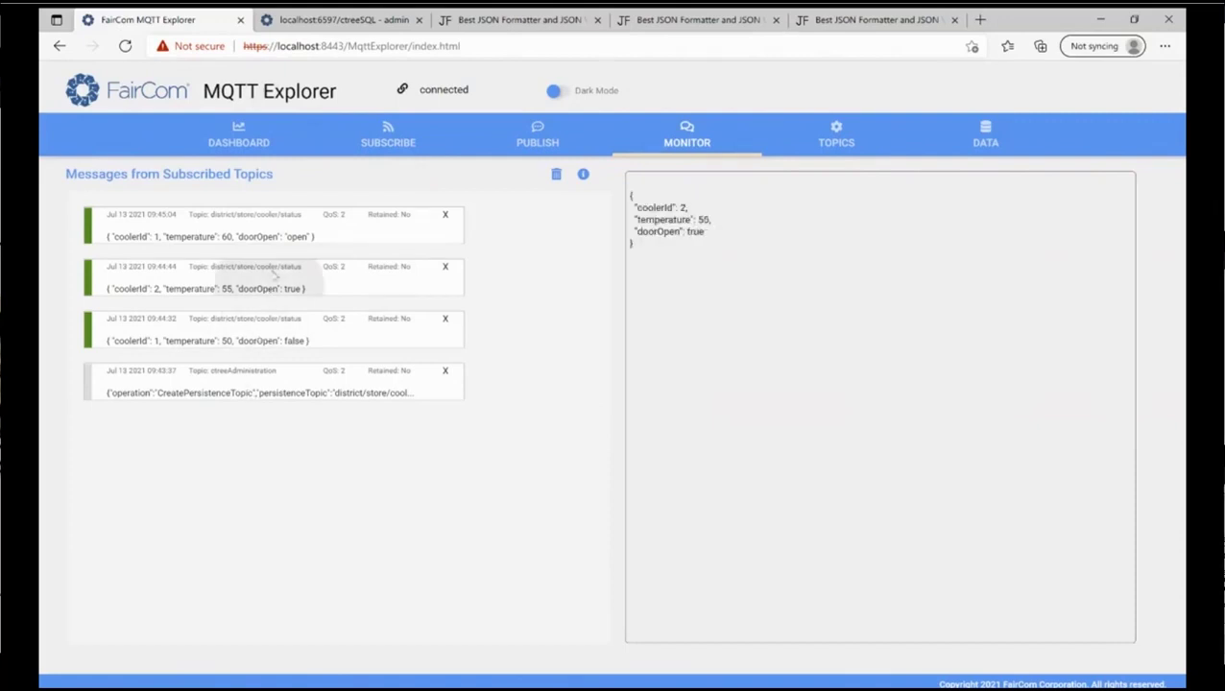
click(267, 238)
click(263, 279)
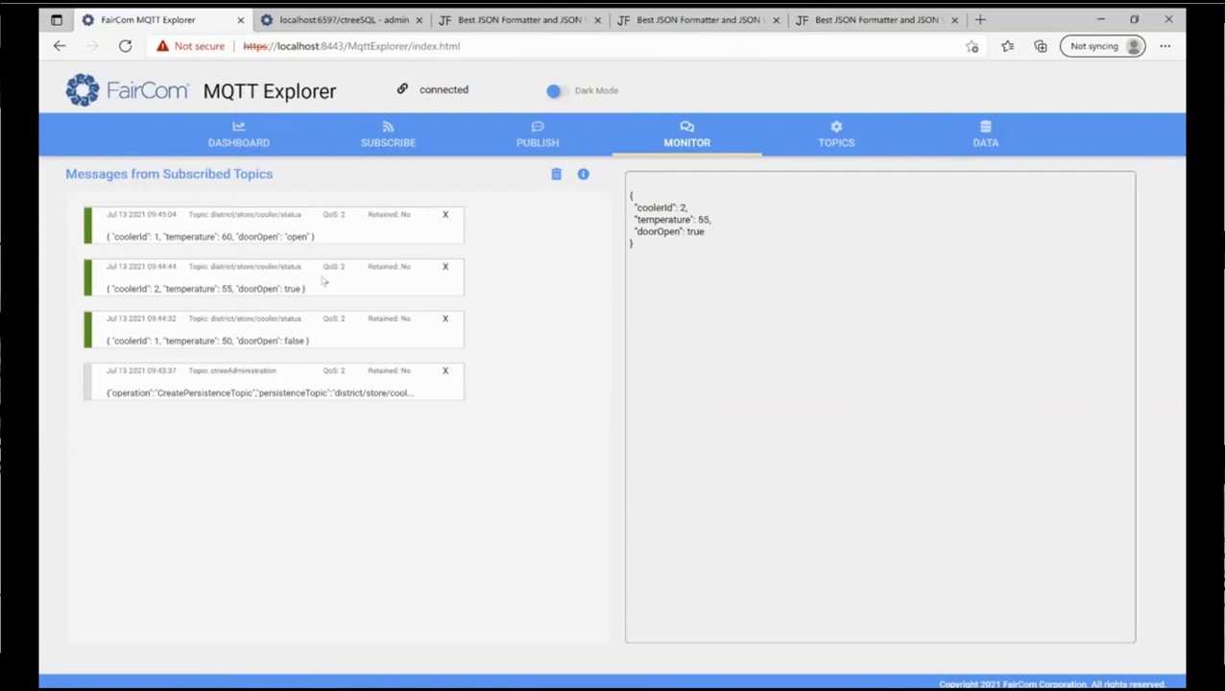
Step: Publish the copied sample message with coolerId 1, temperature 50 and doorOpen false once more
click(526, 146)
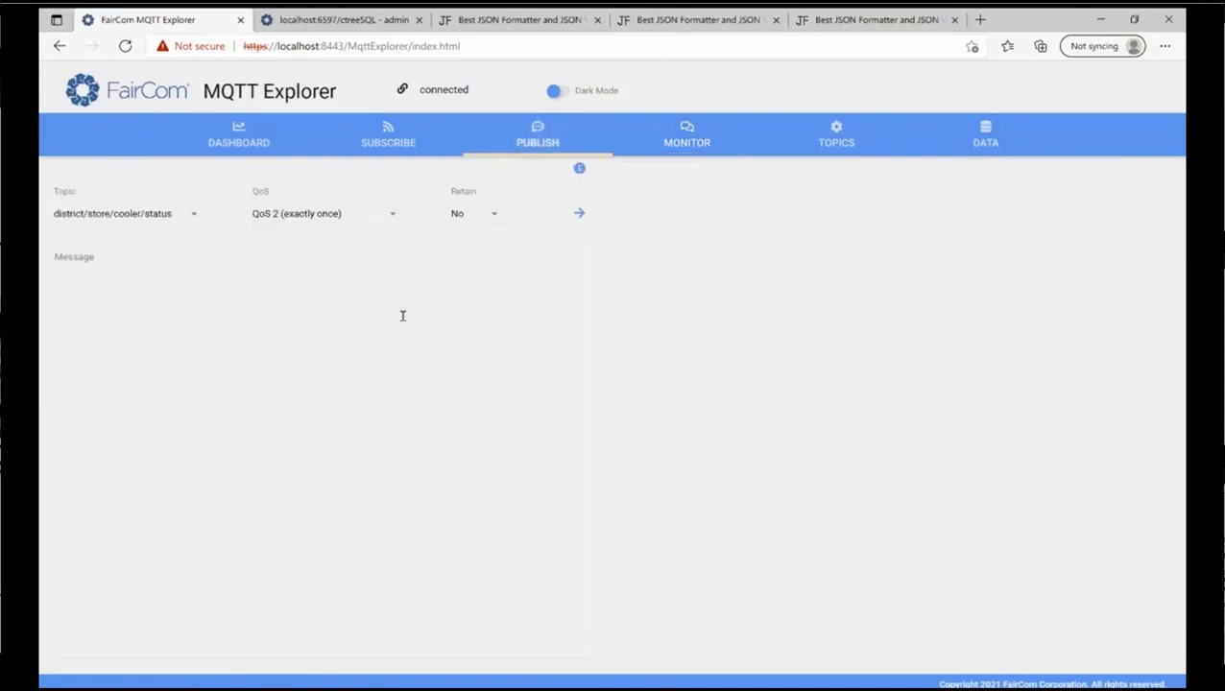
click(402, 315)
key(ctrl+v)
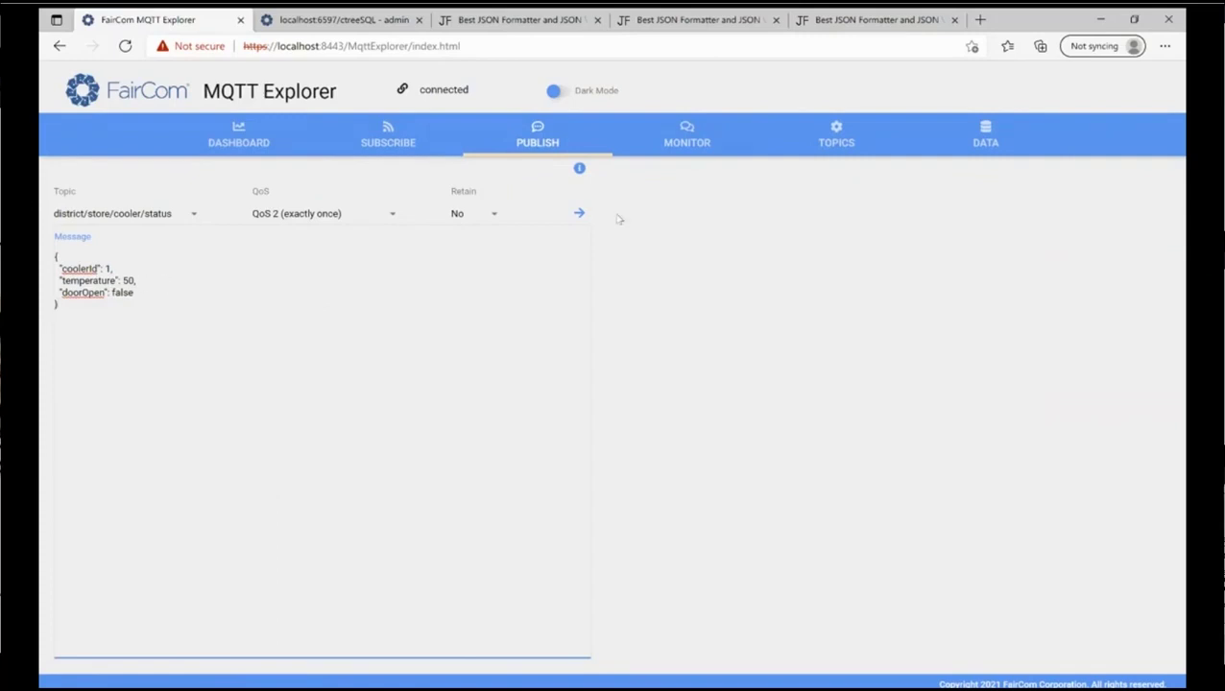
click(579, 213)
Step: Review each received cooler status message in the monitor, from the oldest to the newest
click(676, 132)
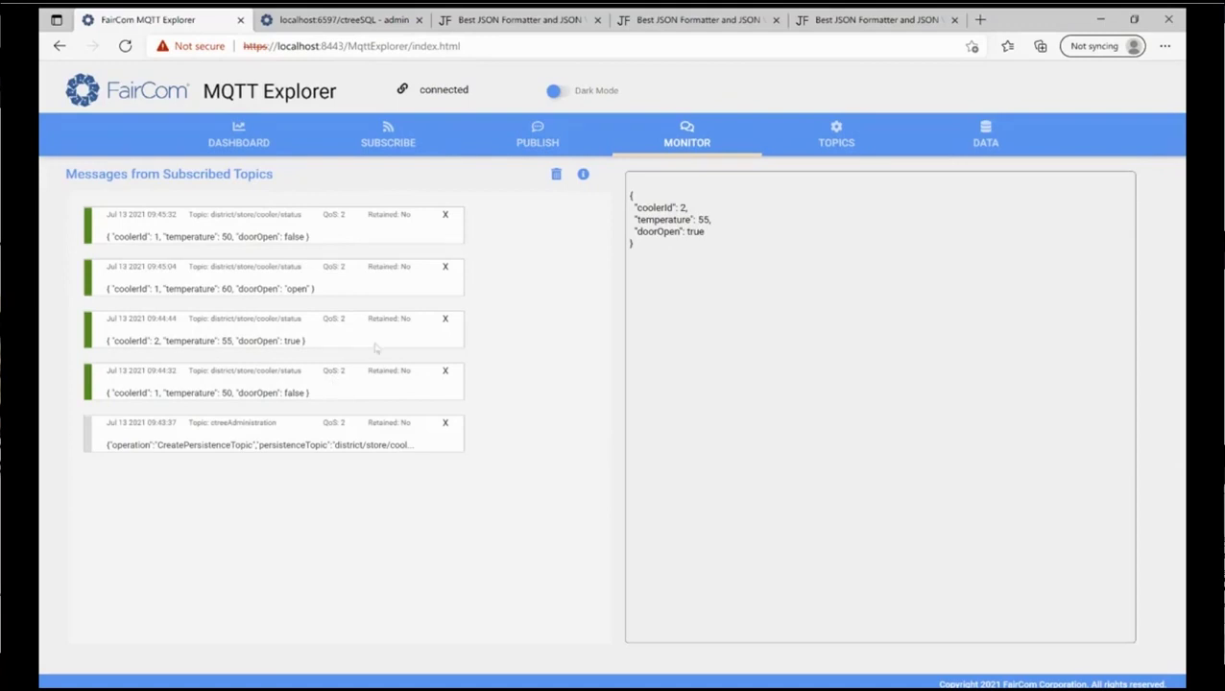
click(307, 384)
click(300, 345)
click(288, 286)
click(286, 236)
Step: Refresh the list of data tables and view the records of tbl_cooler_status
click(990, 142)
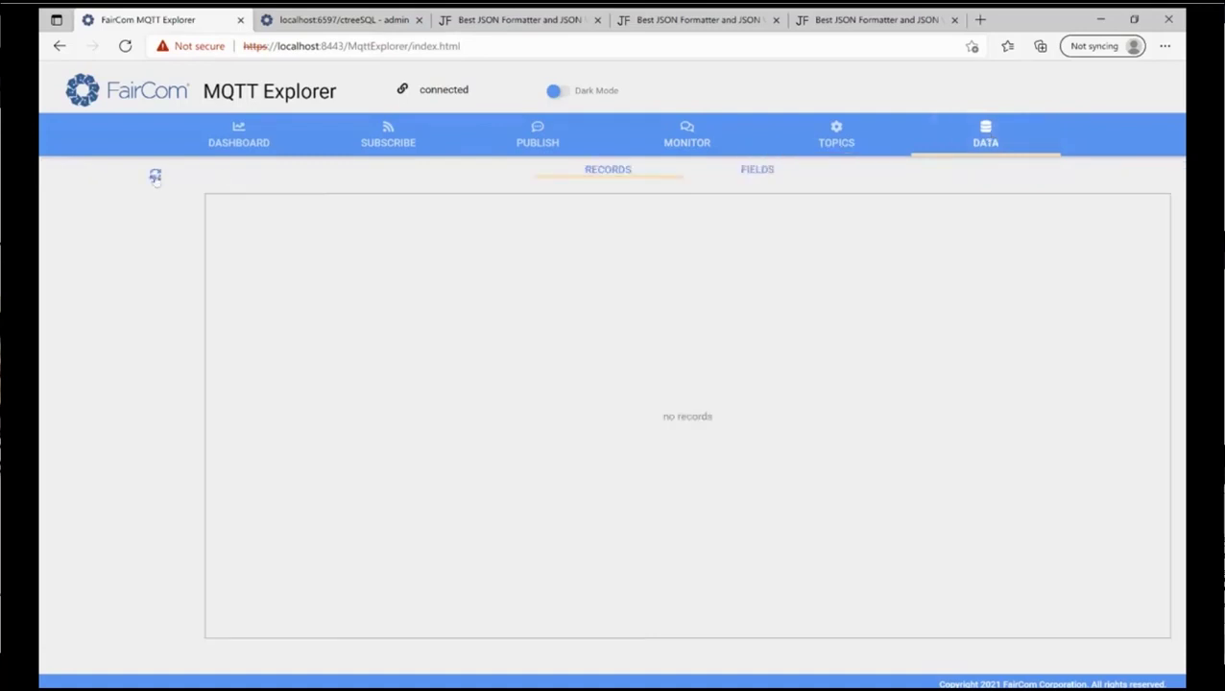
click(155, 177)
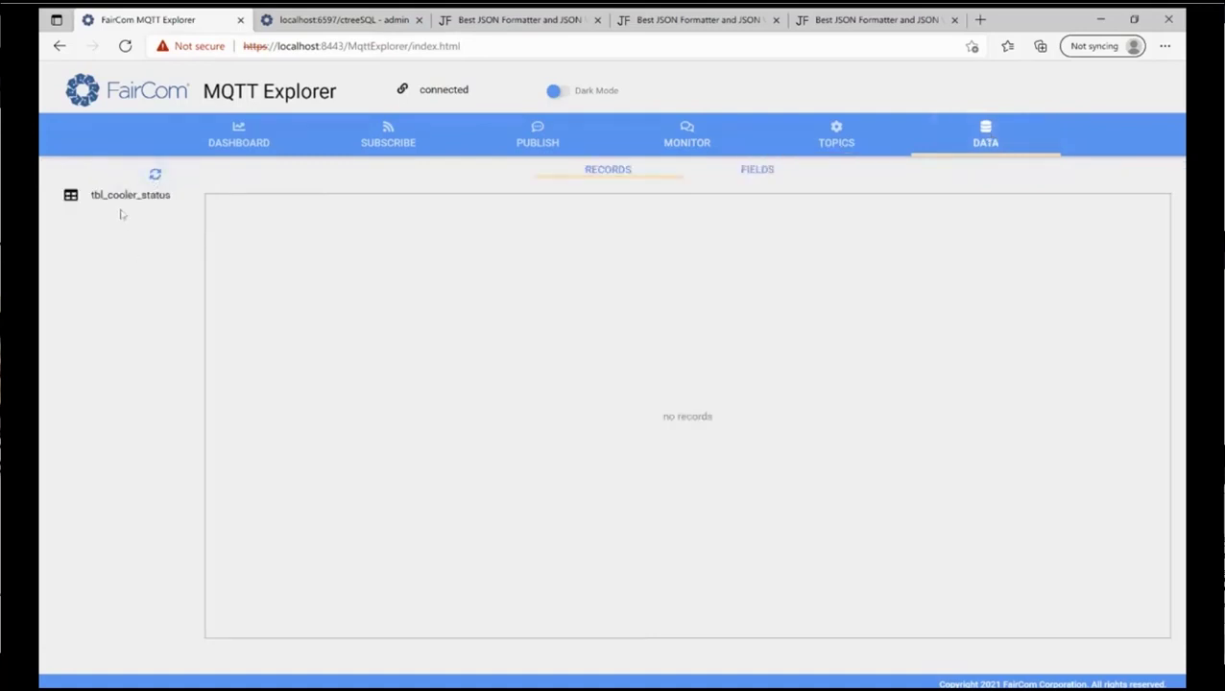
click(117, 198)
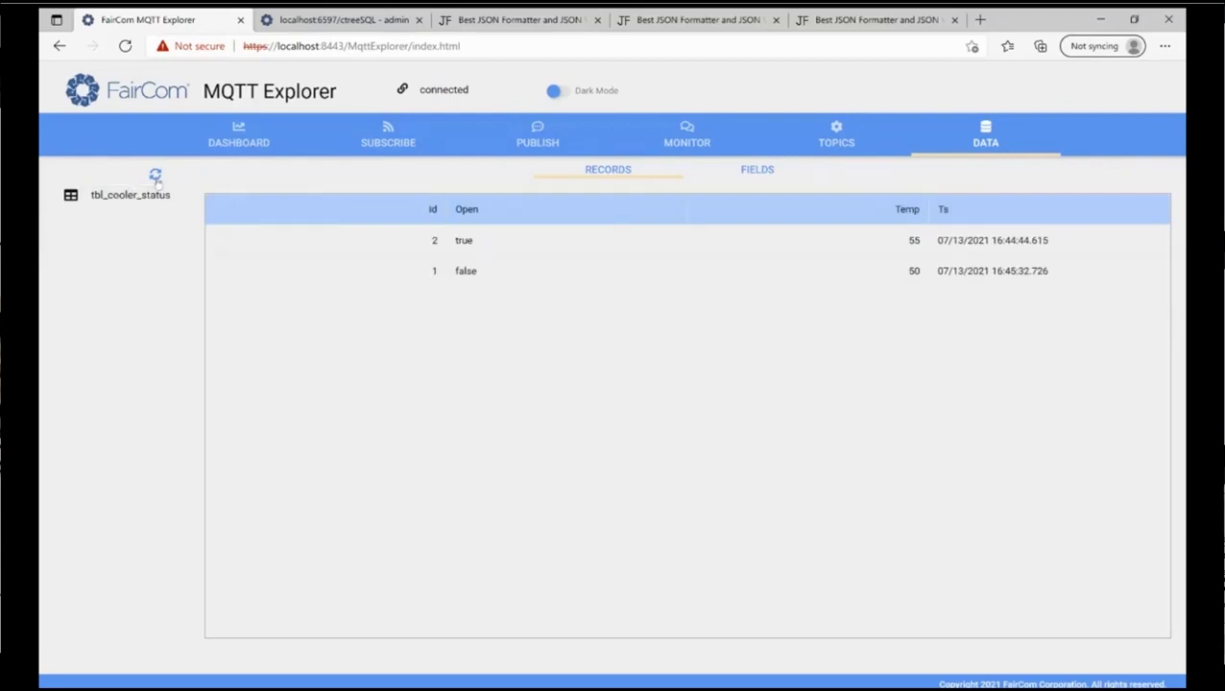
Step: Delete the district/store/cooler/status persistence topic together with its table tbl_cooler_status
click(836, 144)
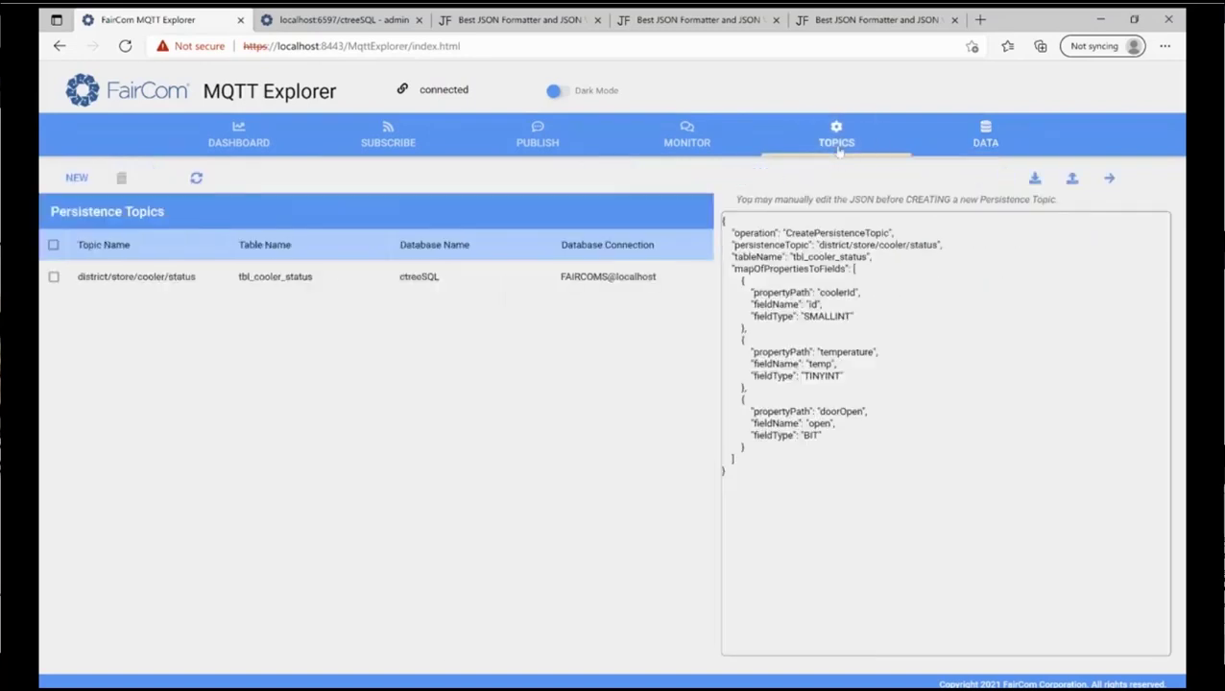
click(54, 277)
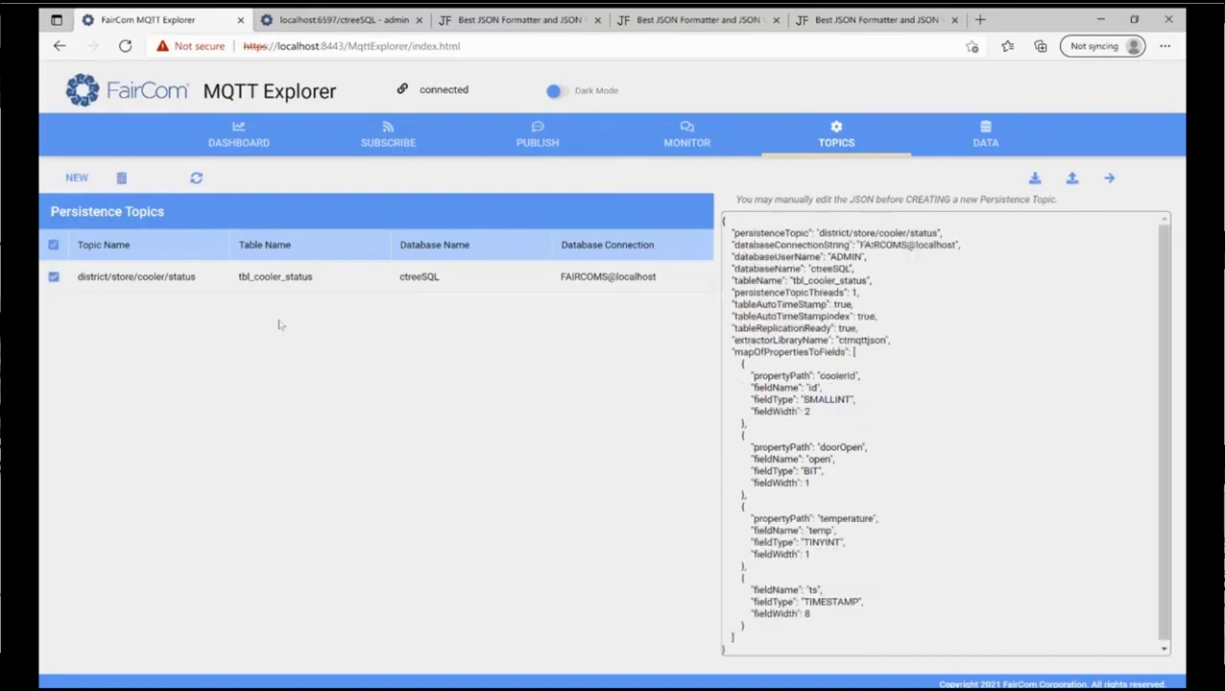
click(122, 180)
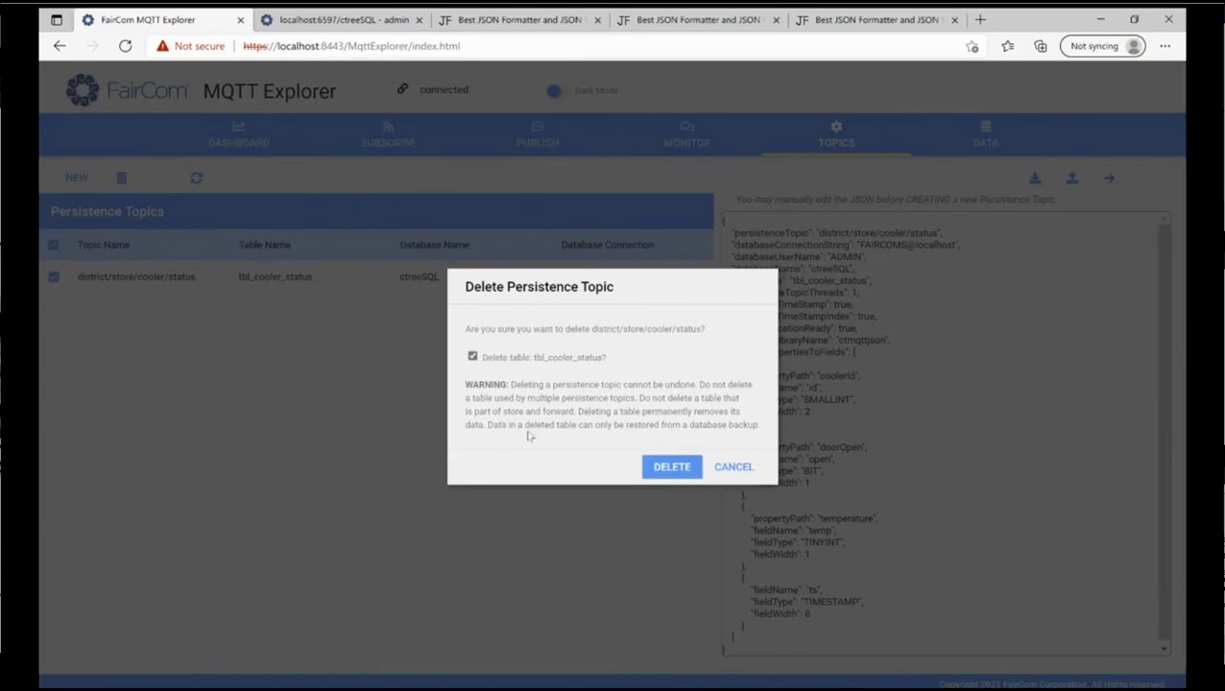
click(653, 470)
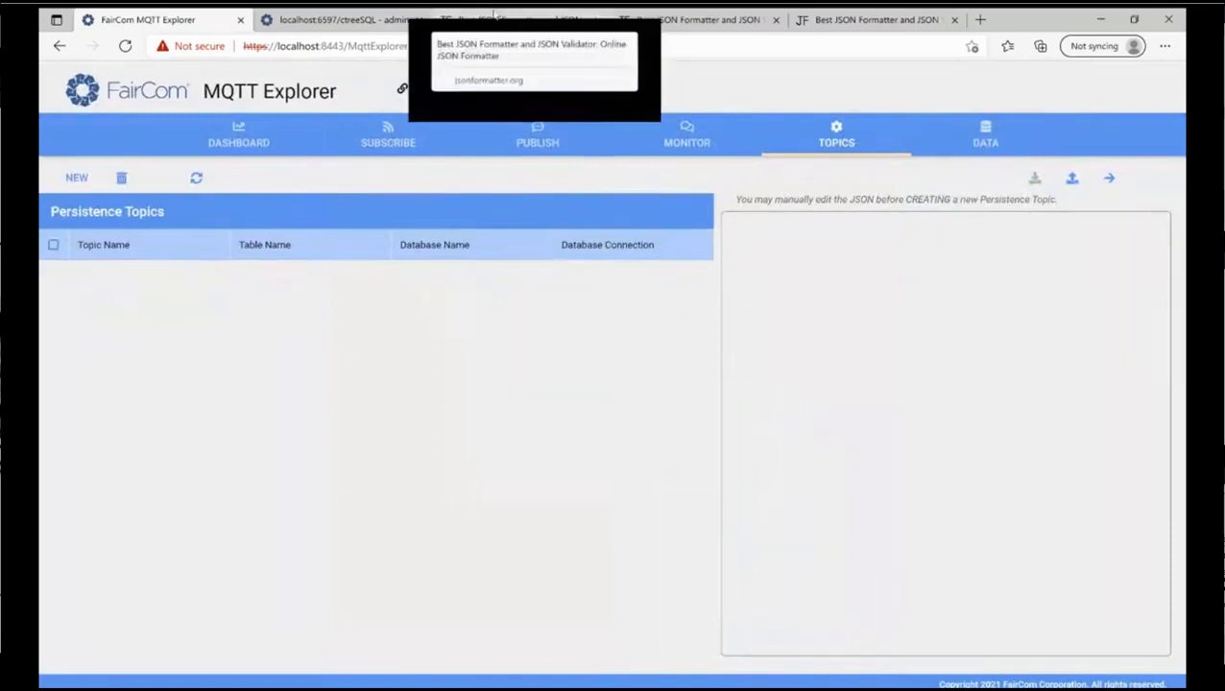
Step: Copy the entire CreatePersistenceTopic JSON that maps doors to the child table tbl_door_status from the JSON formatter page
click(494, 18)
scroll(811, 617, down, 2)
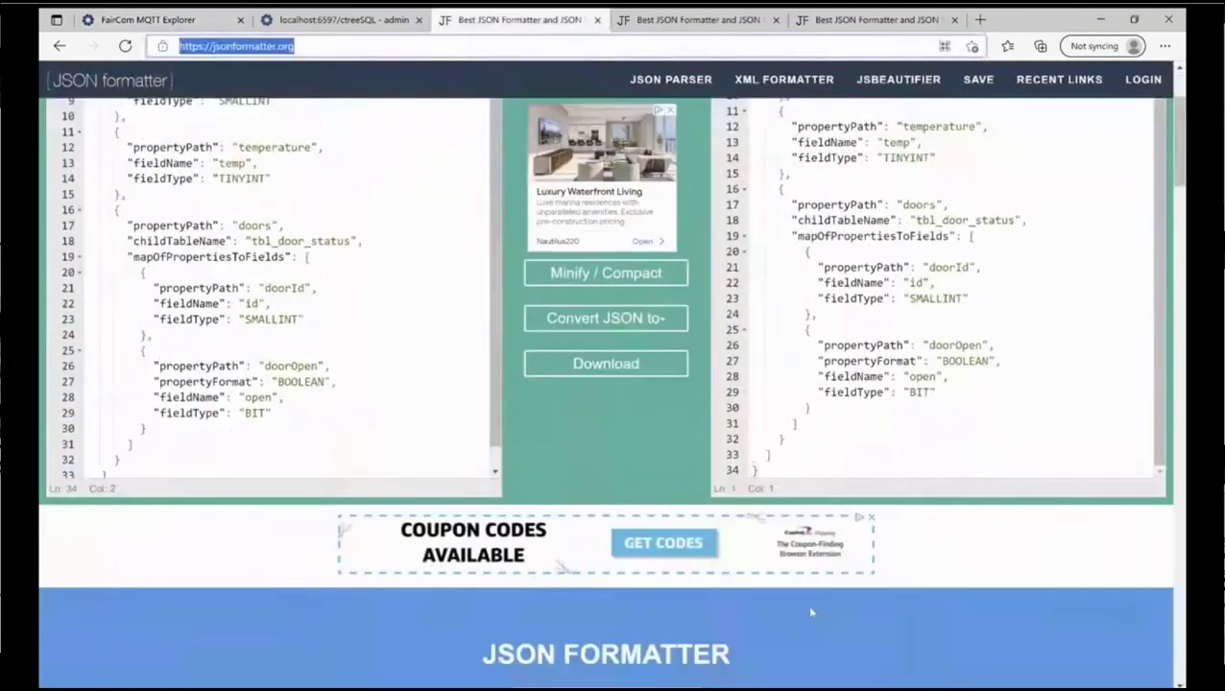
drag(768, 444, 796, 91)
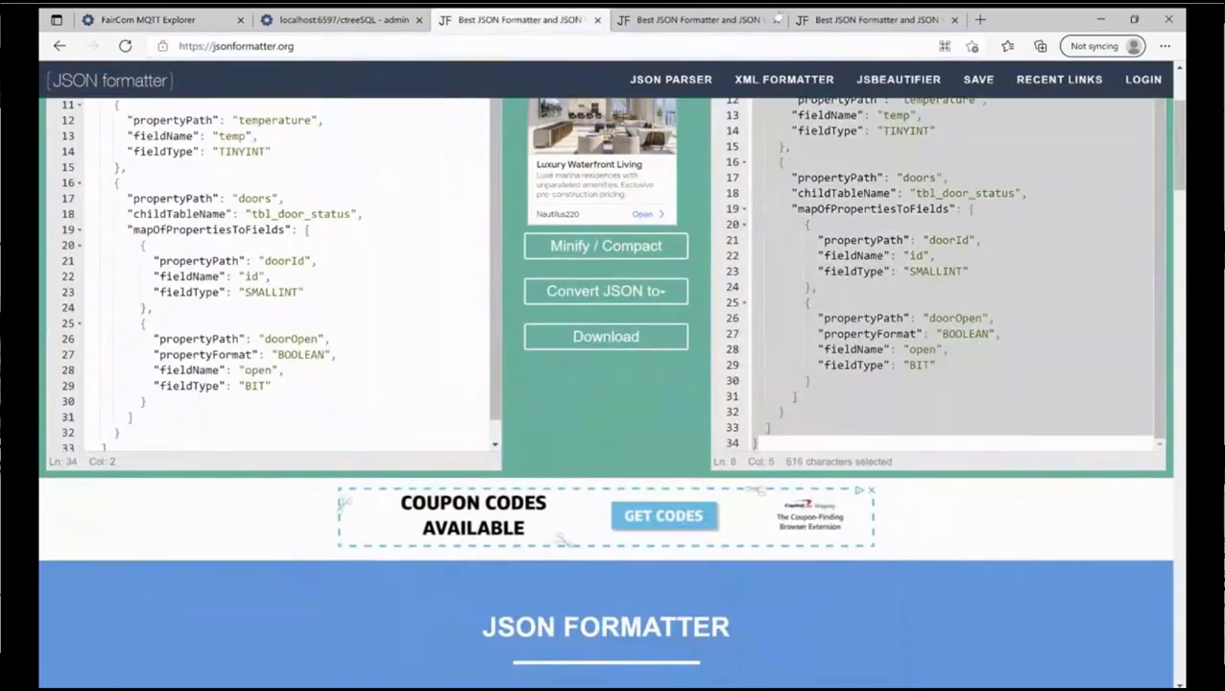
drag(775, 20, 776, 20)
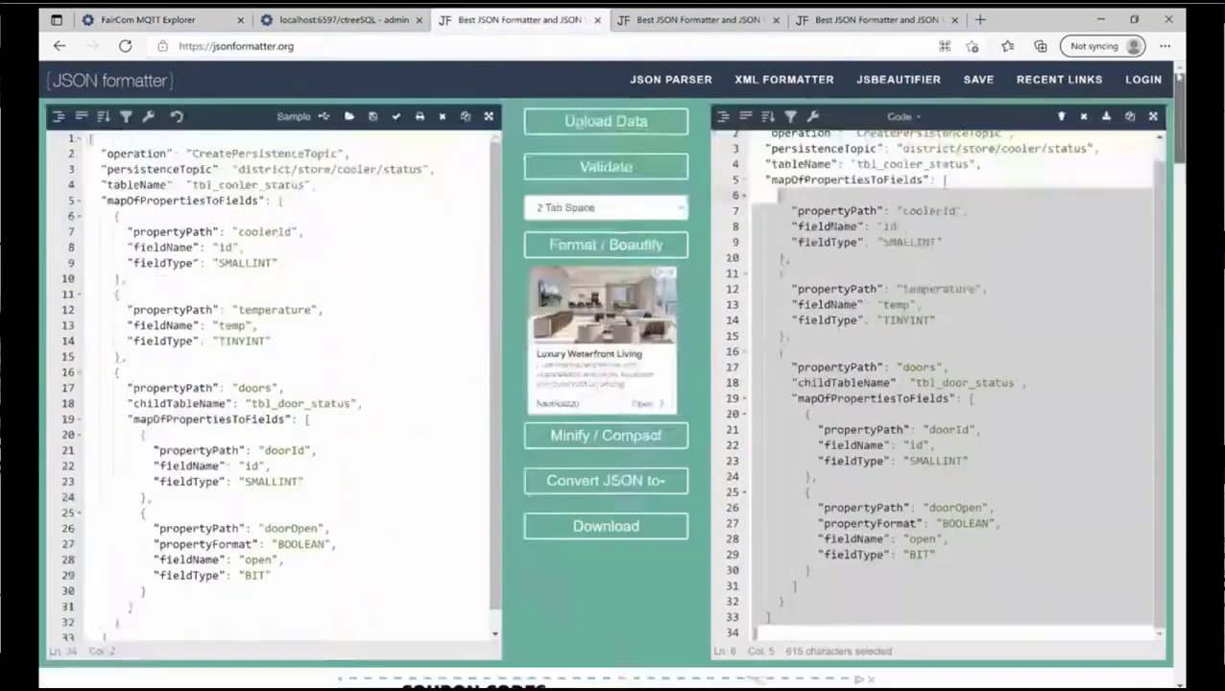
scroll(766, 163, up, 1)
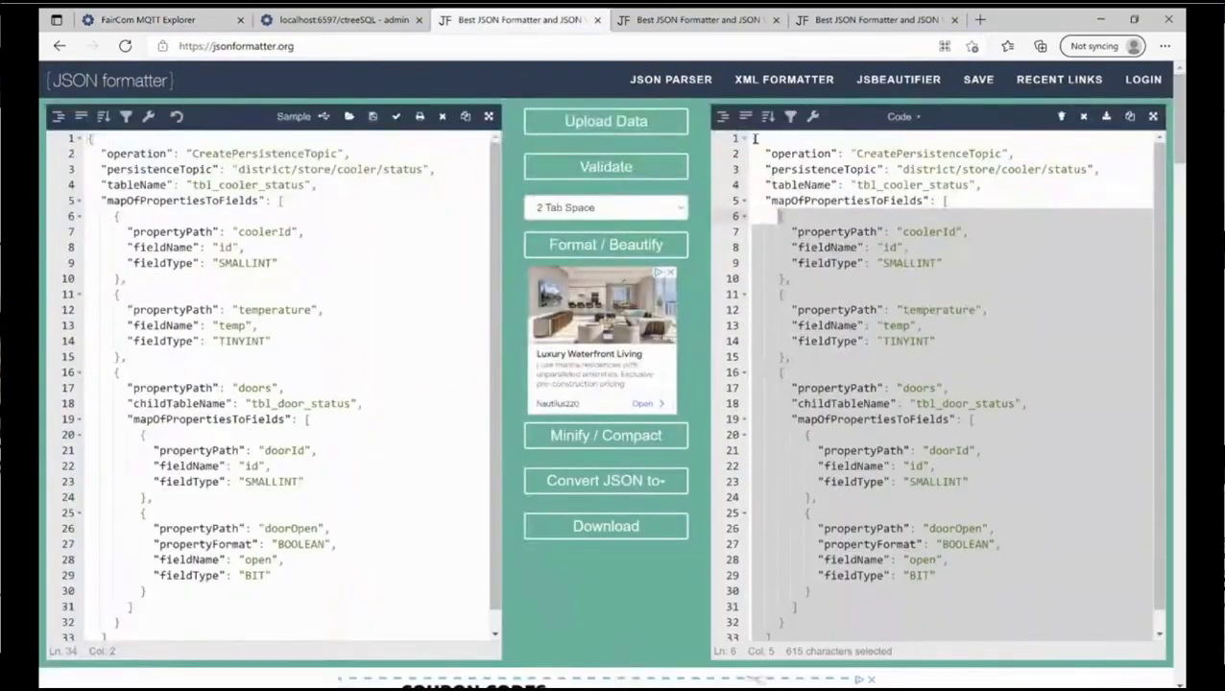
drag(753, 139, 753, 138)
key(ctrl+c)
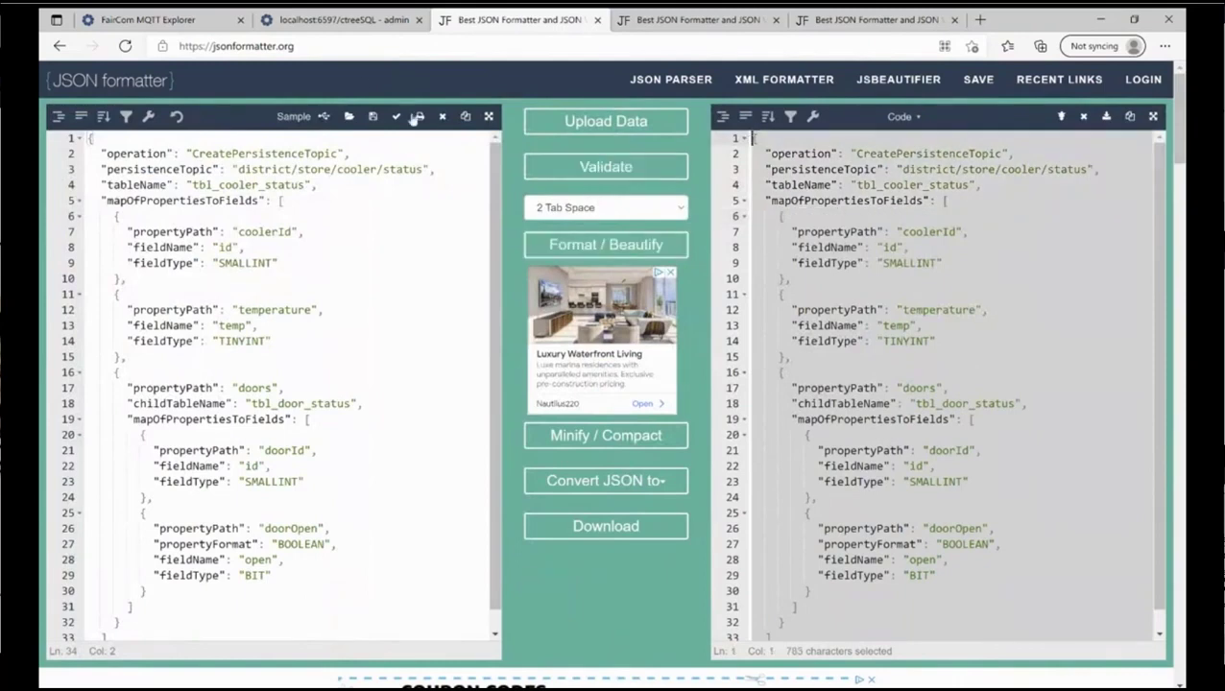
Step: Return to the persistence topics in MQTT Explorer and dismiss the new persistence table form without creating a table
click(163, 23)
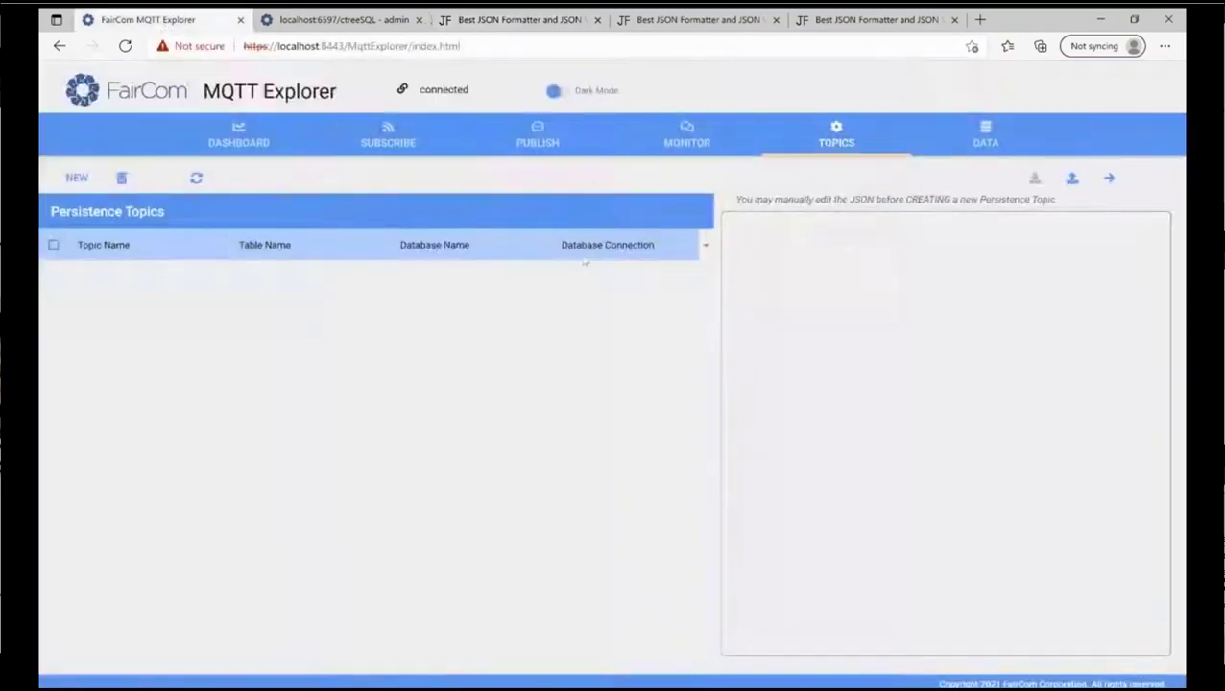
click(77, 178)
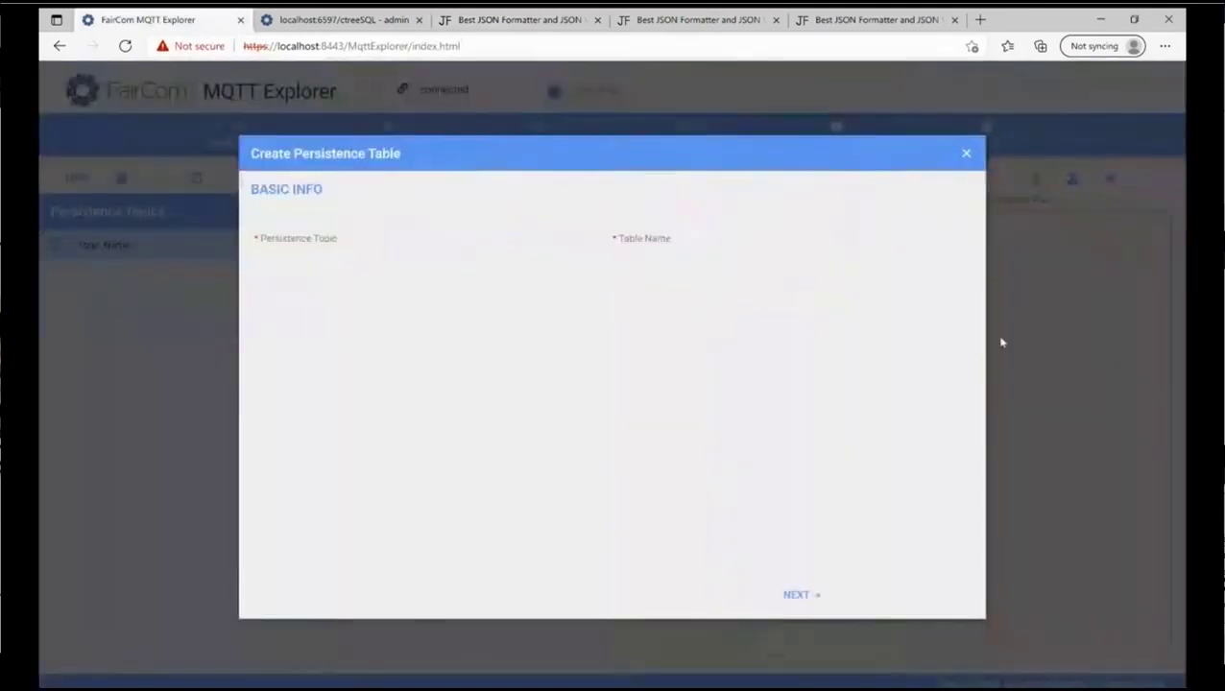
click(965, 153)
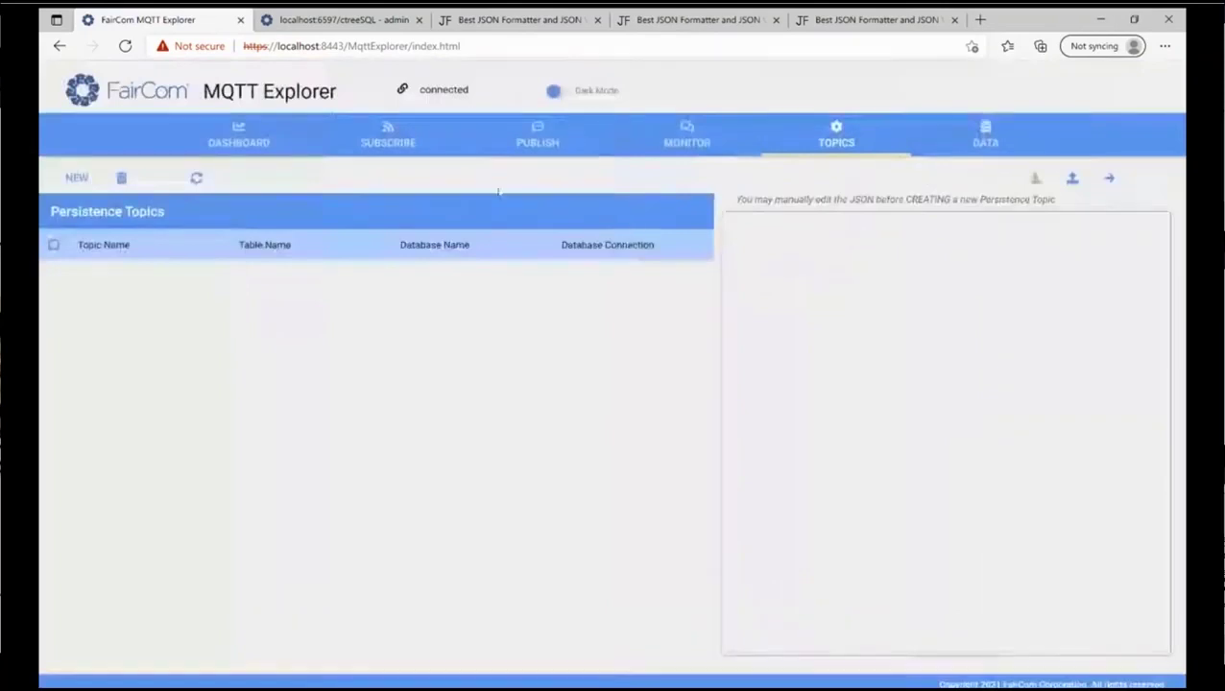
Step: Publish the copied CreatePersistenceTopic JSON, with doors mapped to tbl_door_status, to the ctreeAdministration topic
click(537, 132)
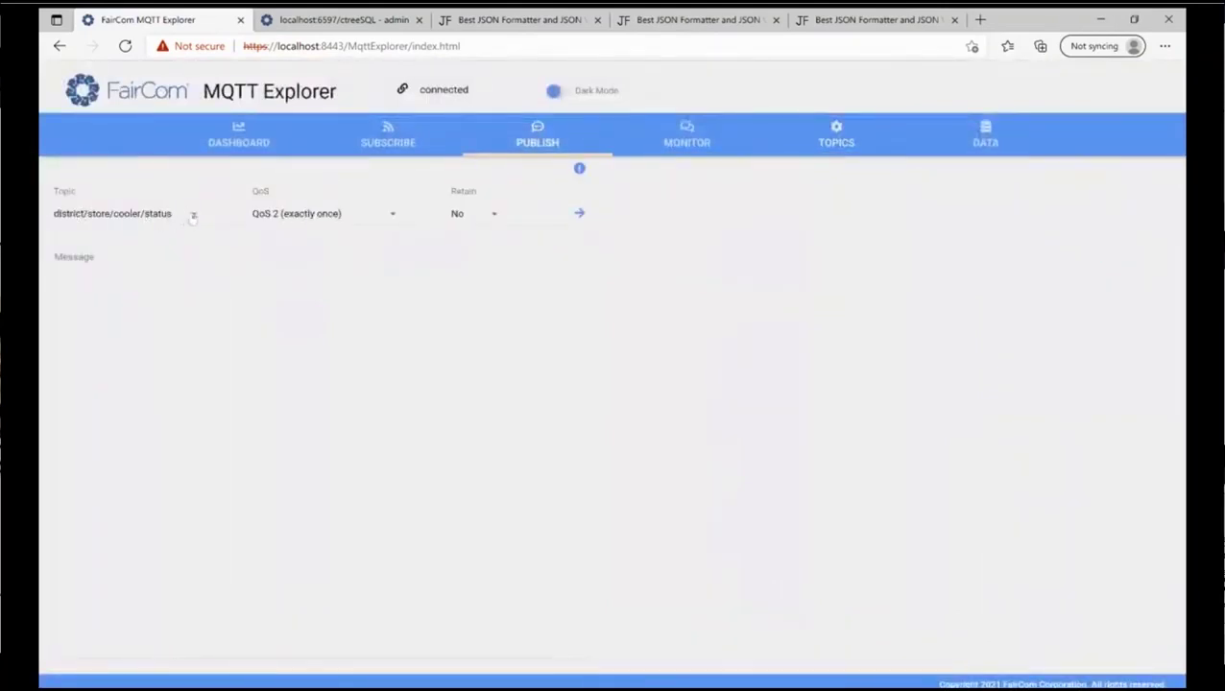
click(192, 215)
click(151, 241)
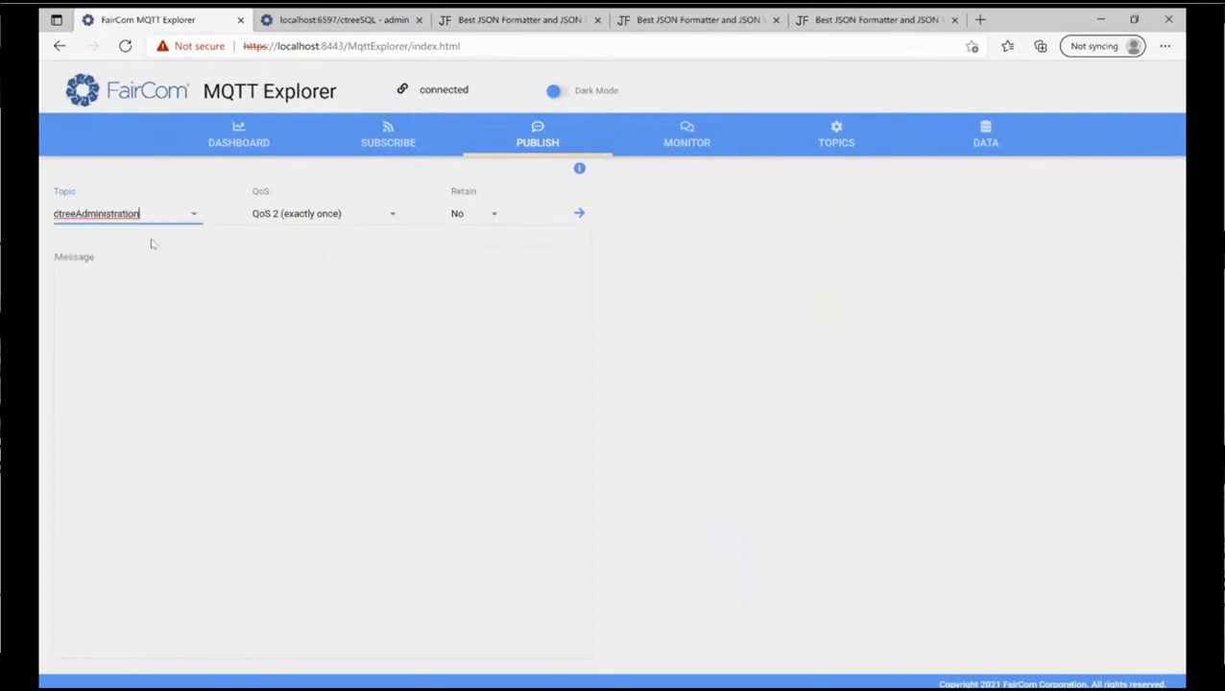
click(144, 282)
key(ctrl+v)
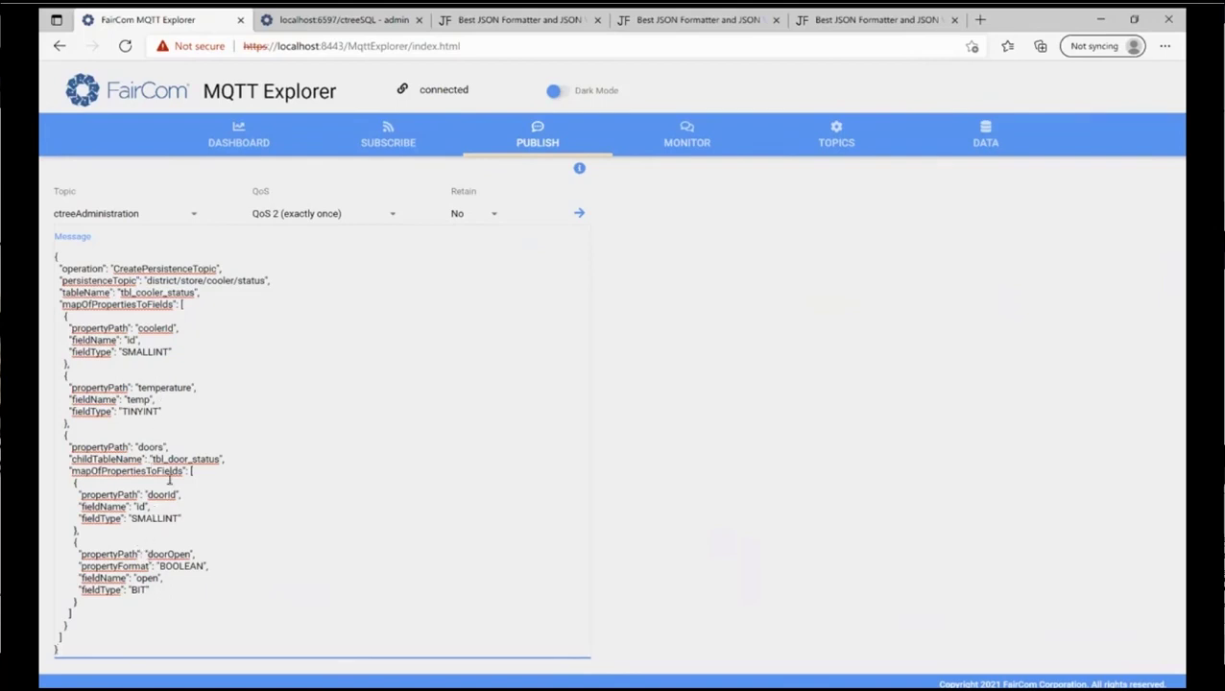
click(579, 214)
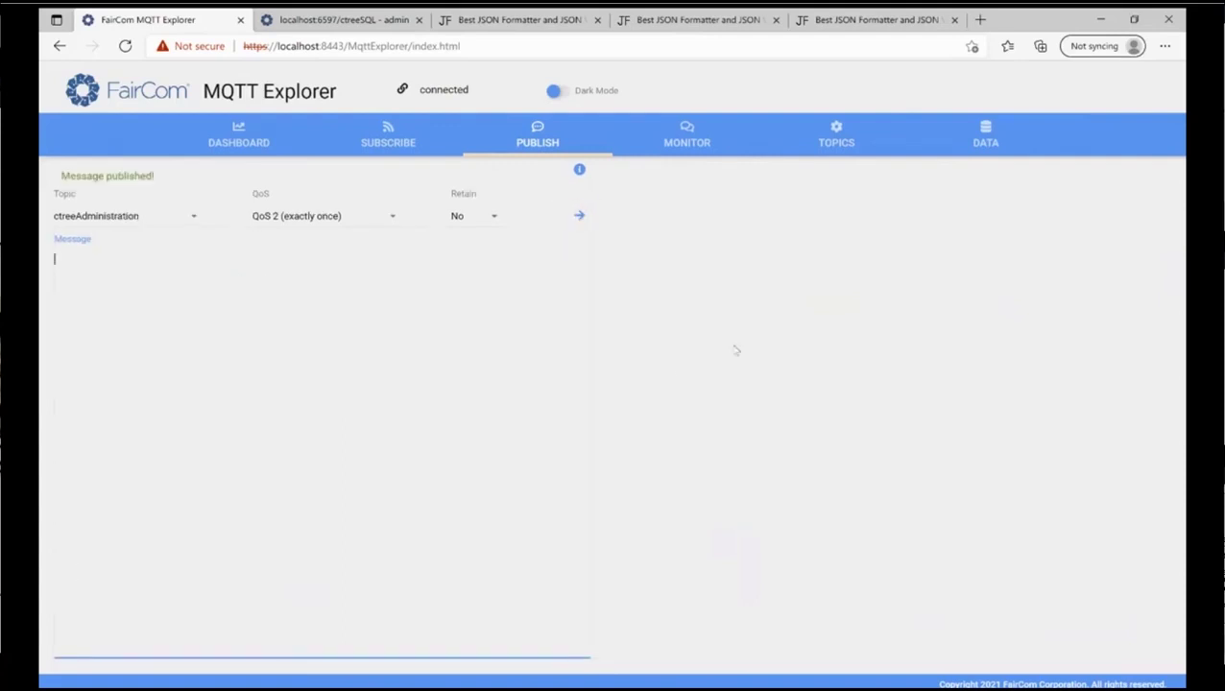
Step: Refresh the persistence topics and inspect the newest CreatePersistenceTopic message among the messages from subscribed topics
click(836, 140)
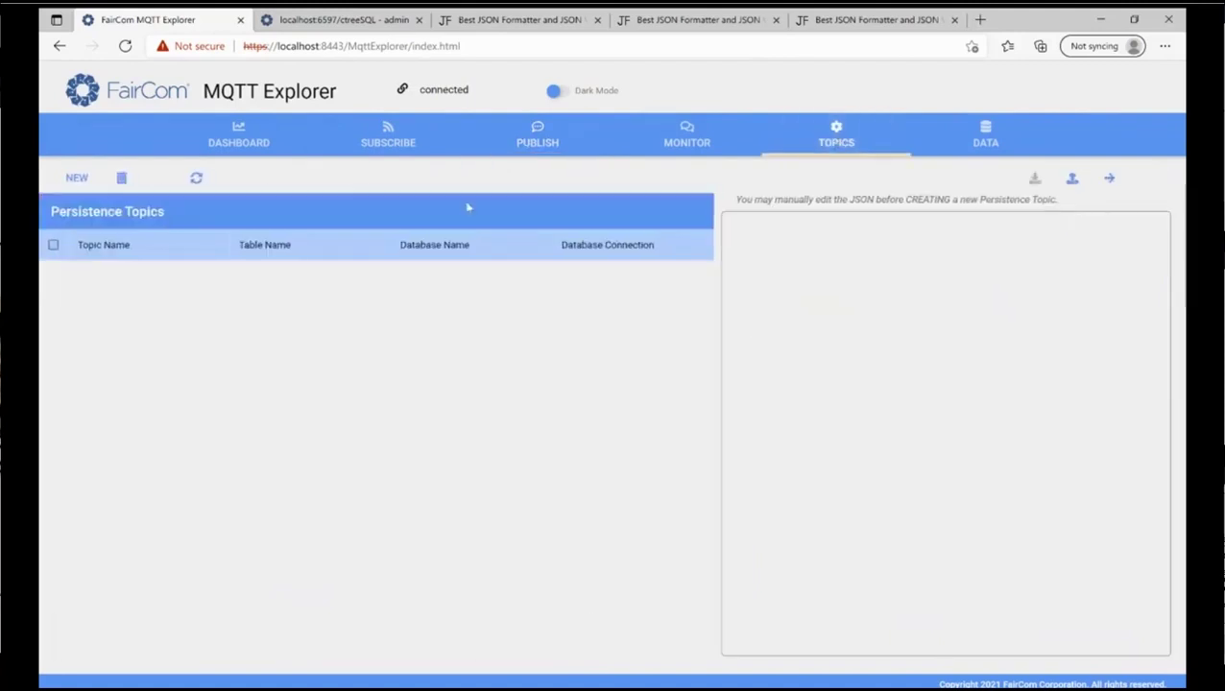
click(196, 180)
click(537, 144)
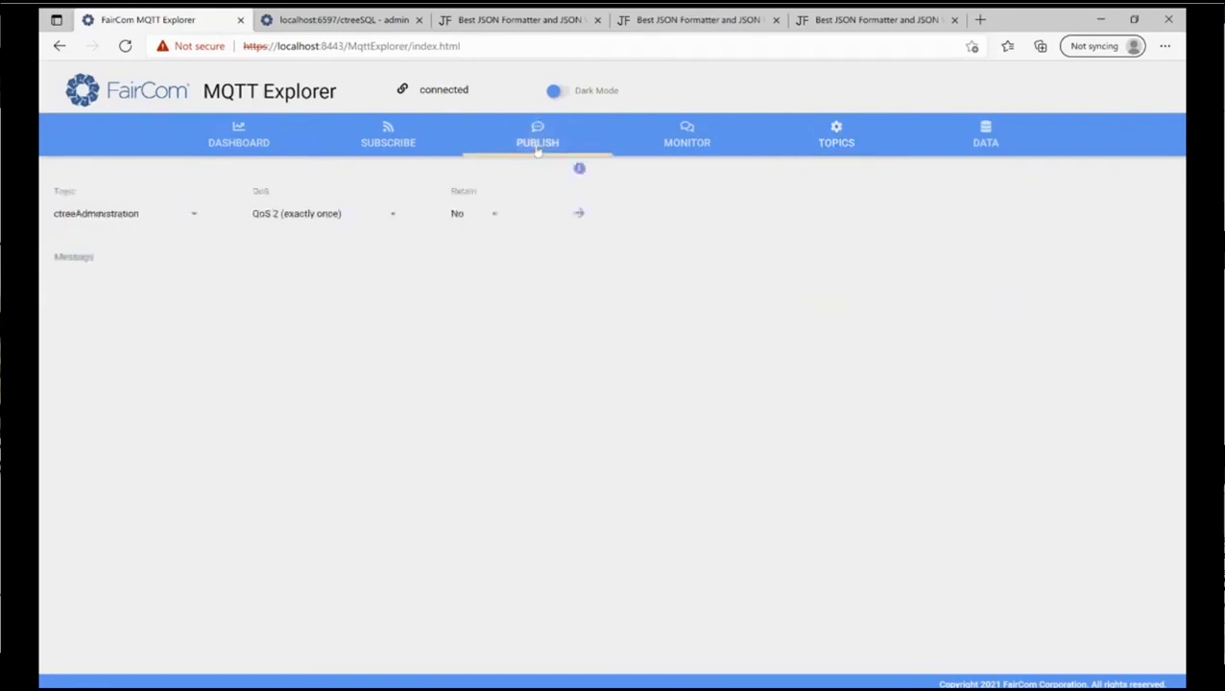
click(191, 219)
click(191, 219)
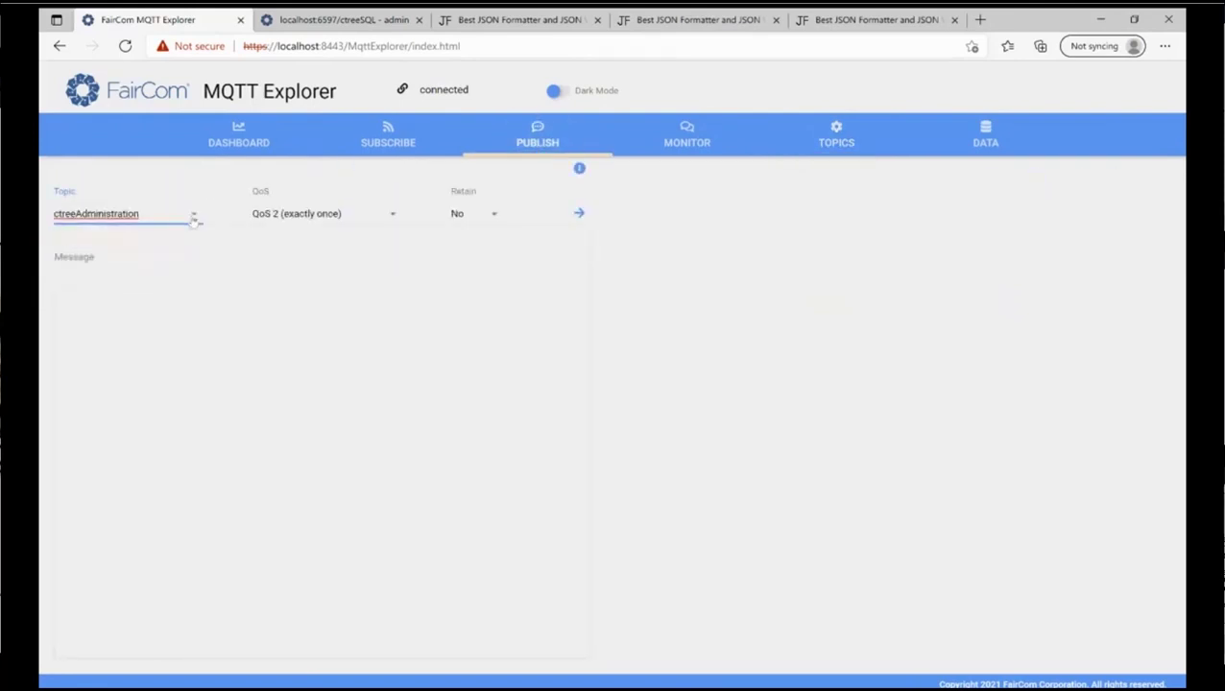
click(684, 142)
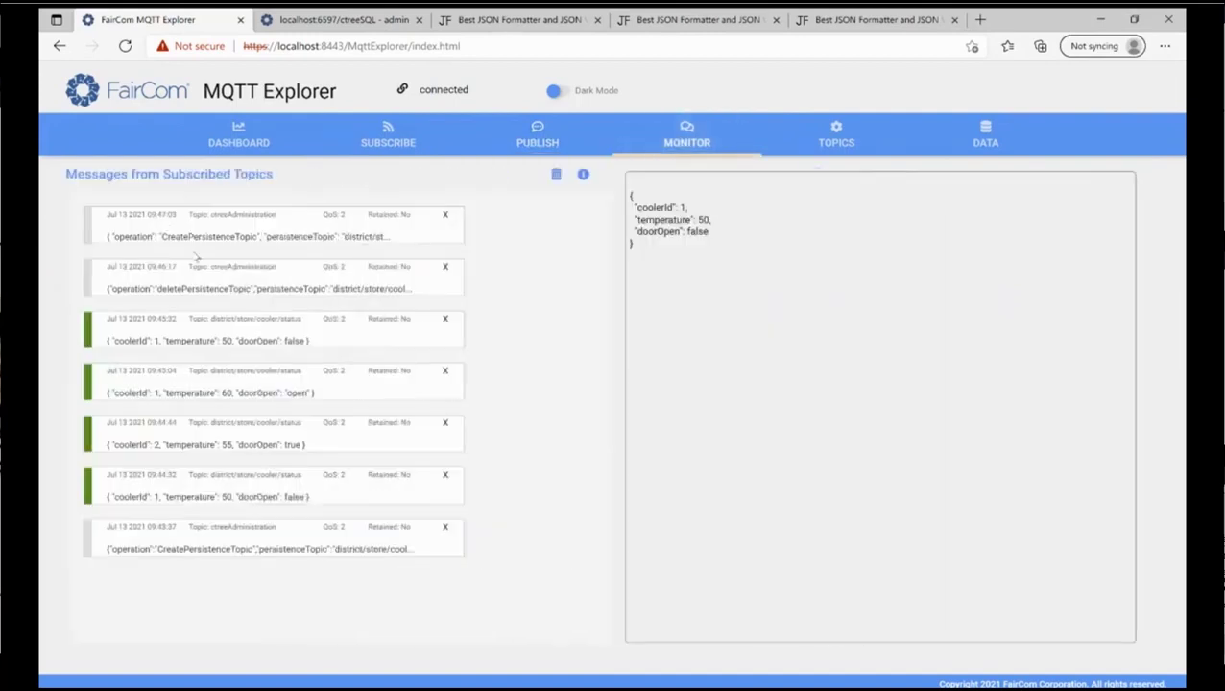
click(217, 274)
click(229, 238)
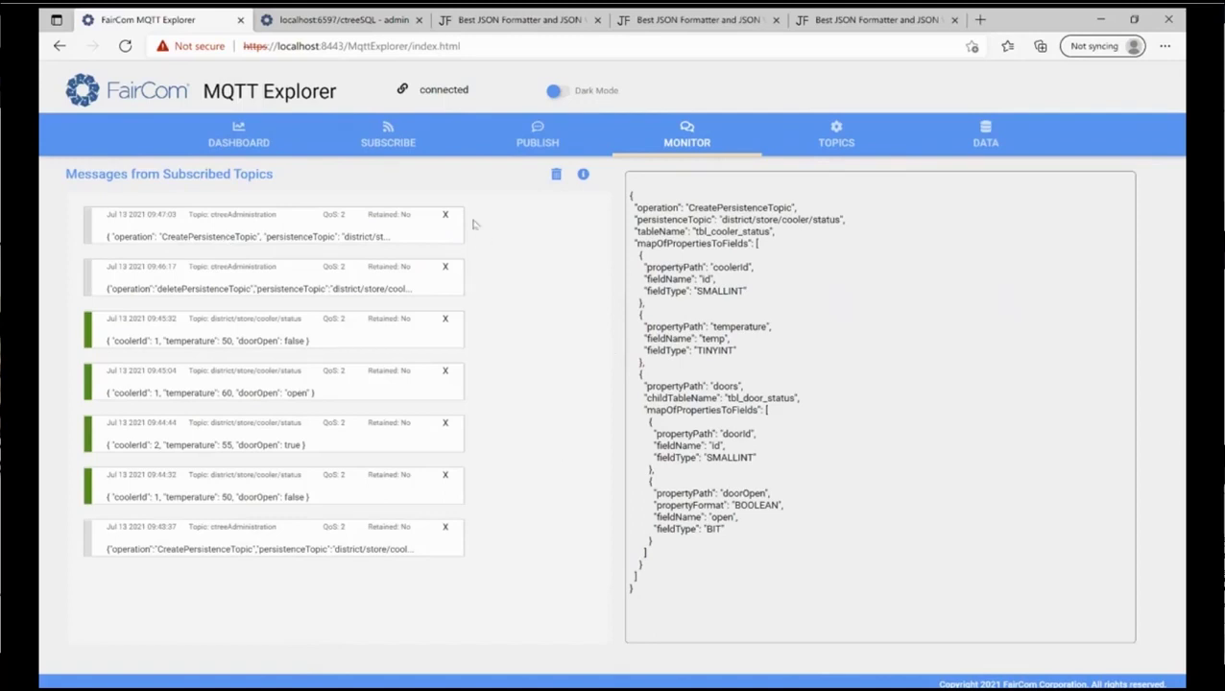
Step: On the JSON formatter page, remove the propertyFormat BOOLEAN line from the doorOpen mapping, reformat the JSON and copy the whole result
click(472, 27)
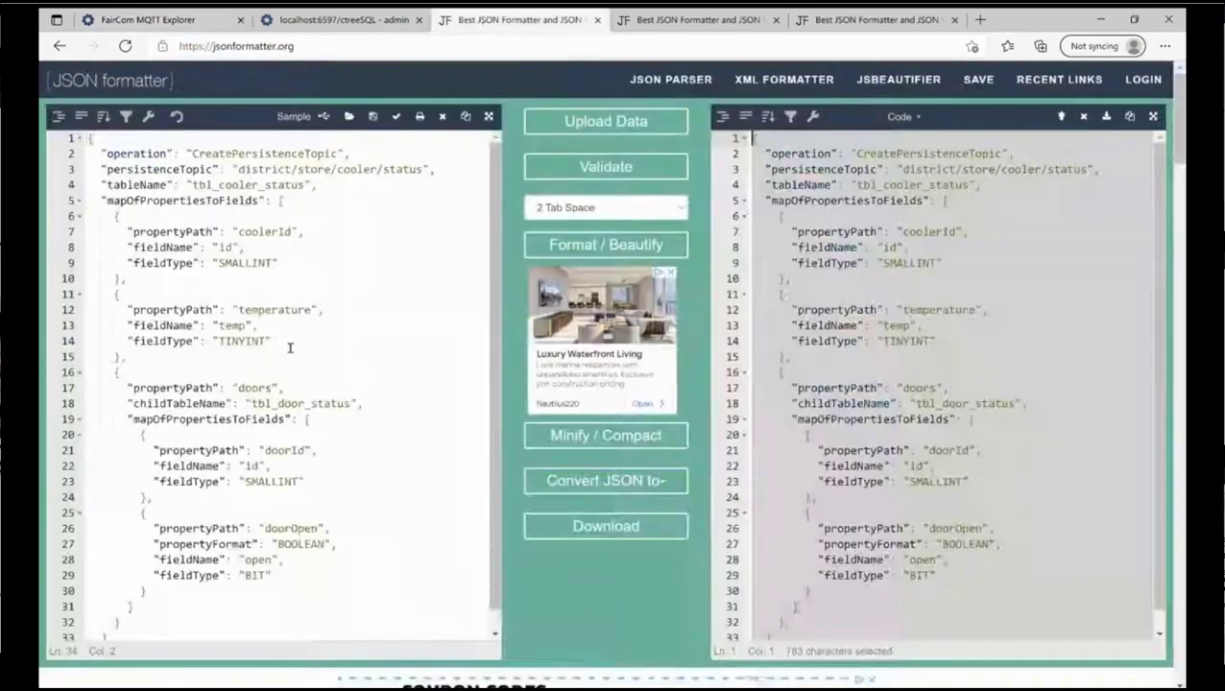
drag(349, 544, 84, 545)
key(BackSpace)
key(BackSpace)
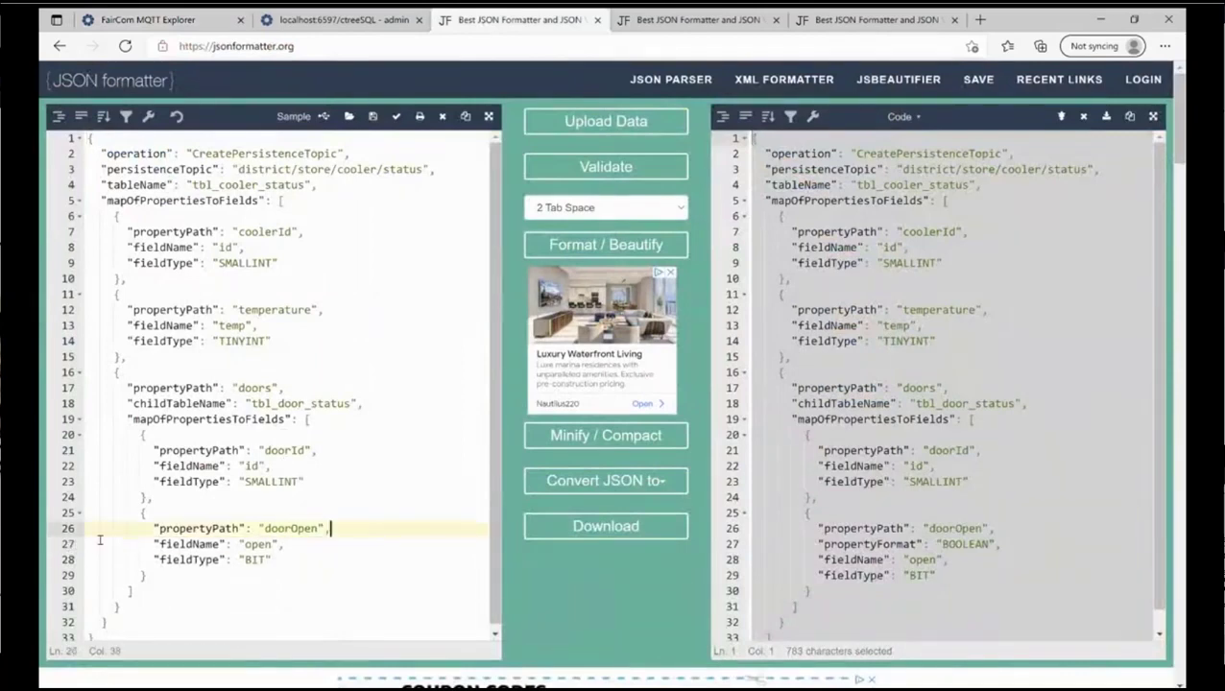
click(566, 246)
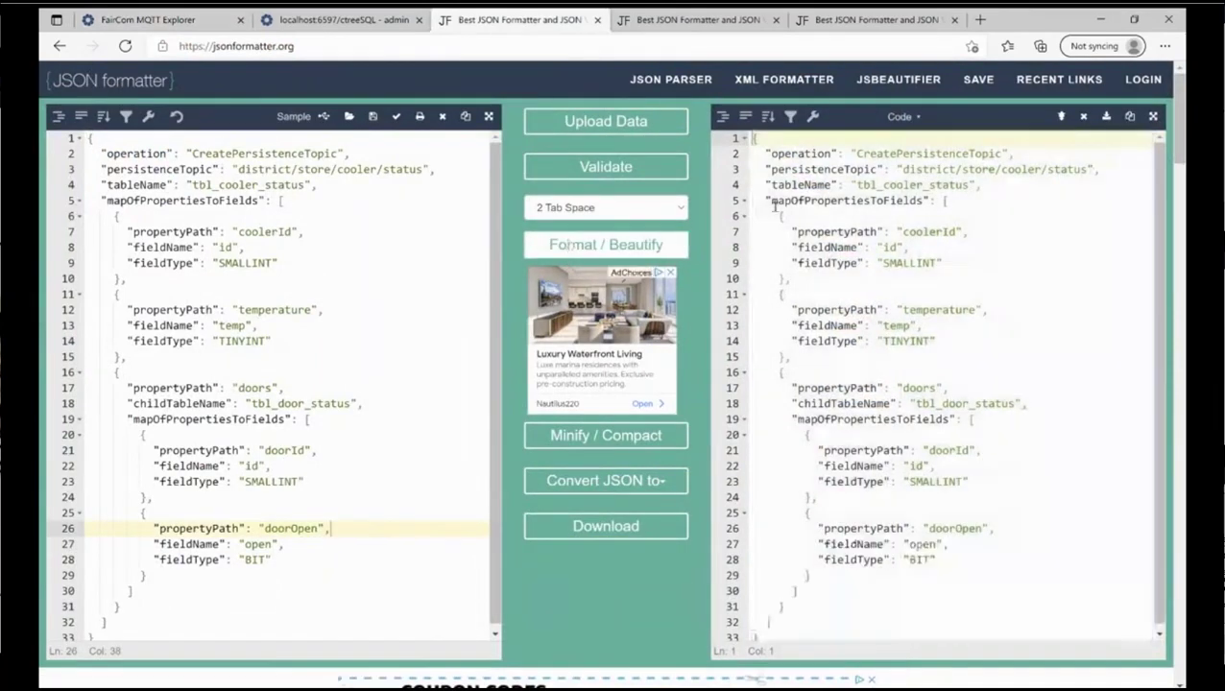
drag(769, 626, 768, 482)
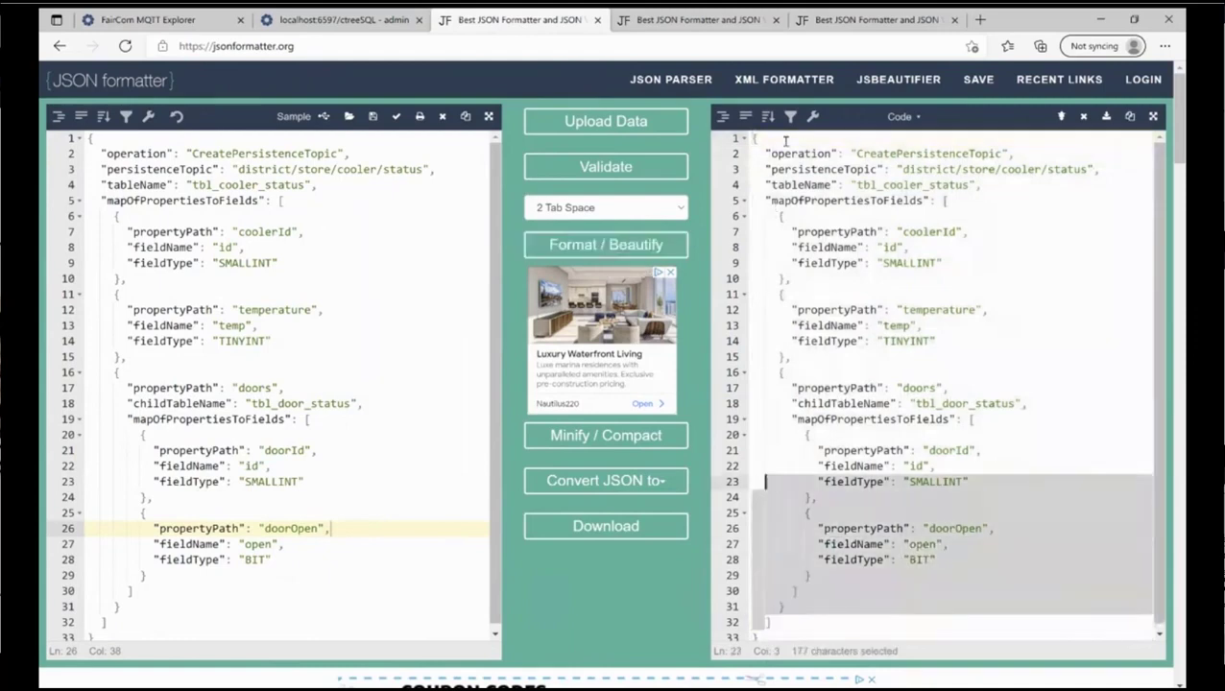
drag(754, 140, 800, 680)
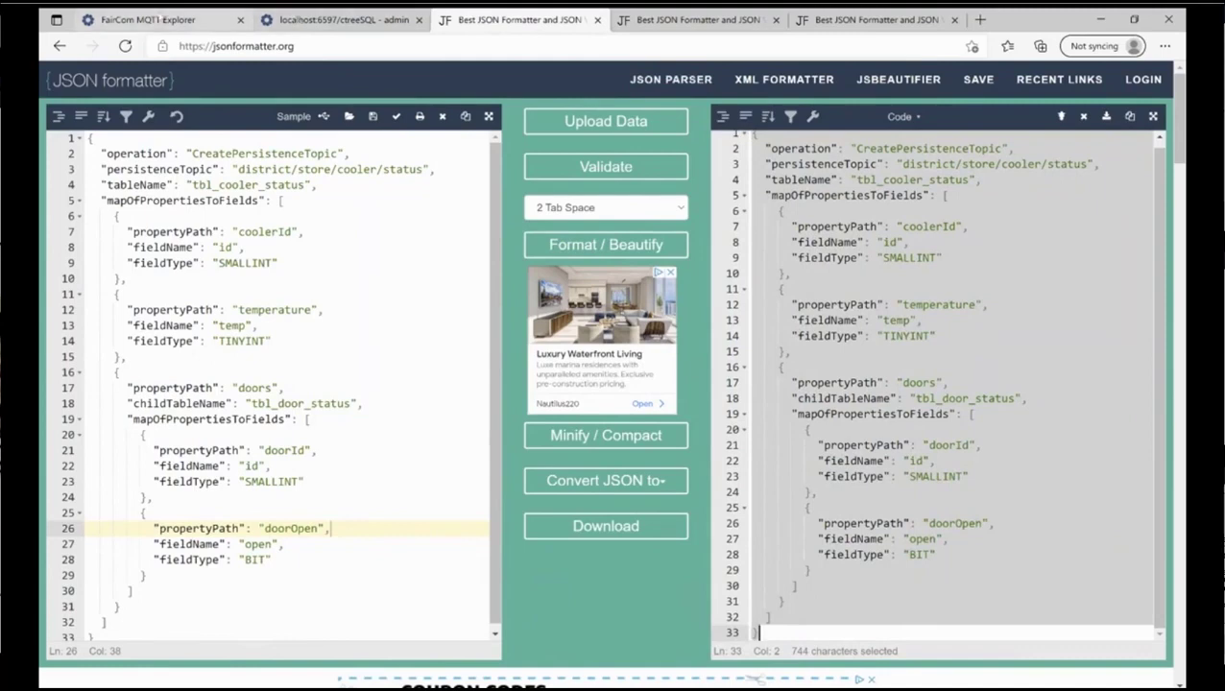
Step: Publish the revised CreatePersistenceTopic JSON to the ctreeAdministration topic in MQTT Explorer
click(149, 19)
click(541, 144)
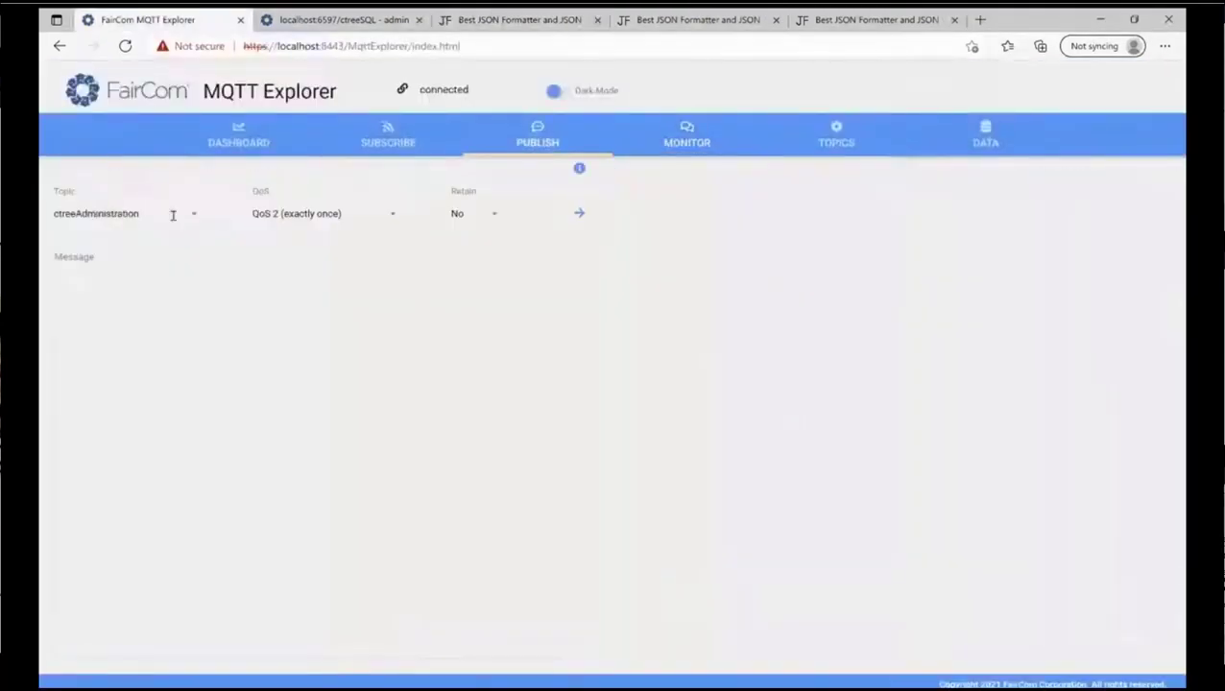
click(194, 297)
text({   "operation": "CreatePersistenceTopic",   "persistenceTopic": "district/store/cooler/status",   "tableName": "tbl_cooler_status",   "mapOfPropertiesToFields": [     {       "propertyPath": "coolerId",       "fieldName": "id",       "fieldType": "SMALLINT"     },     {       "propertyPath": "temperature",       "fieldName": "temp",       "fieldType": "TINYINT"     },     {       "propertyPath": "doors",       "childTableName": "tbl_door_status",       "mapOfPropertiesToFields": [         {           "propertyPath": "doorId",           "fieldName": "id",           "fieldType": "SMALLINT"         },         {           "propertyPath": "doorOpen",           "fieldName": "open",           "fieldType": "BIT"         }       ]     }   ] })
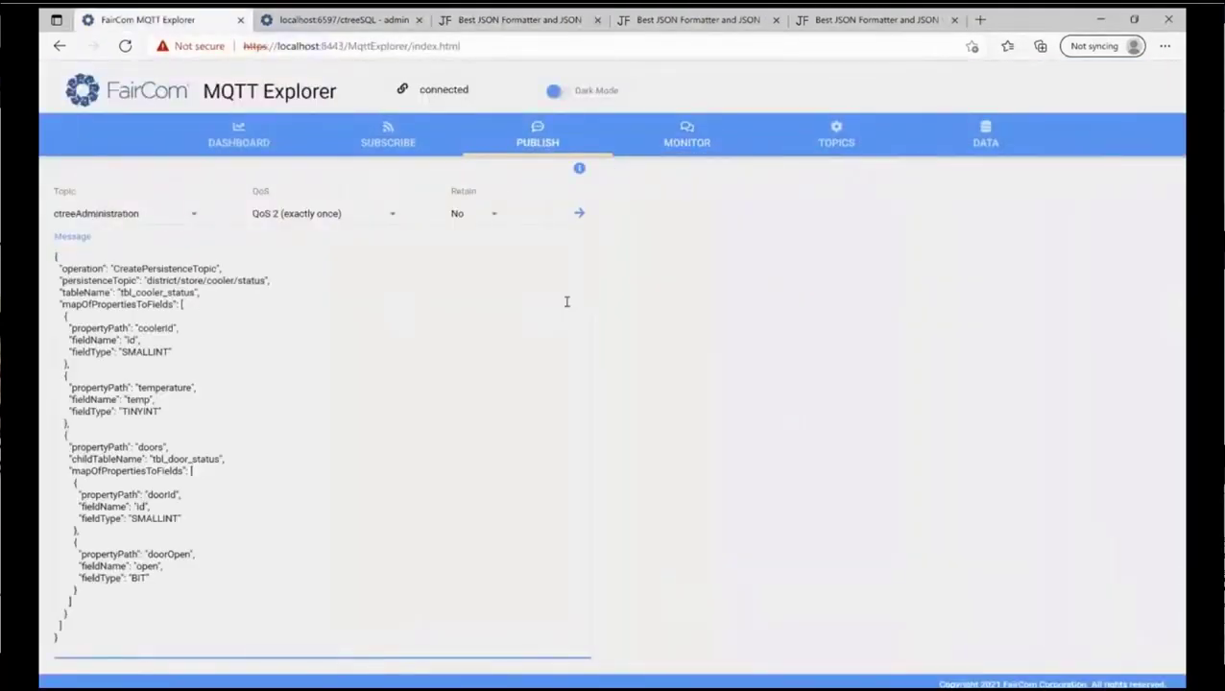
click(579, 214)
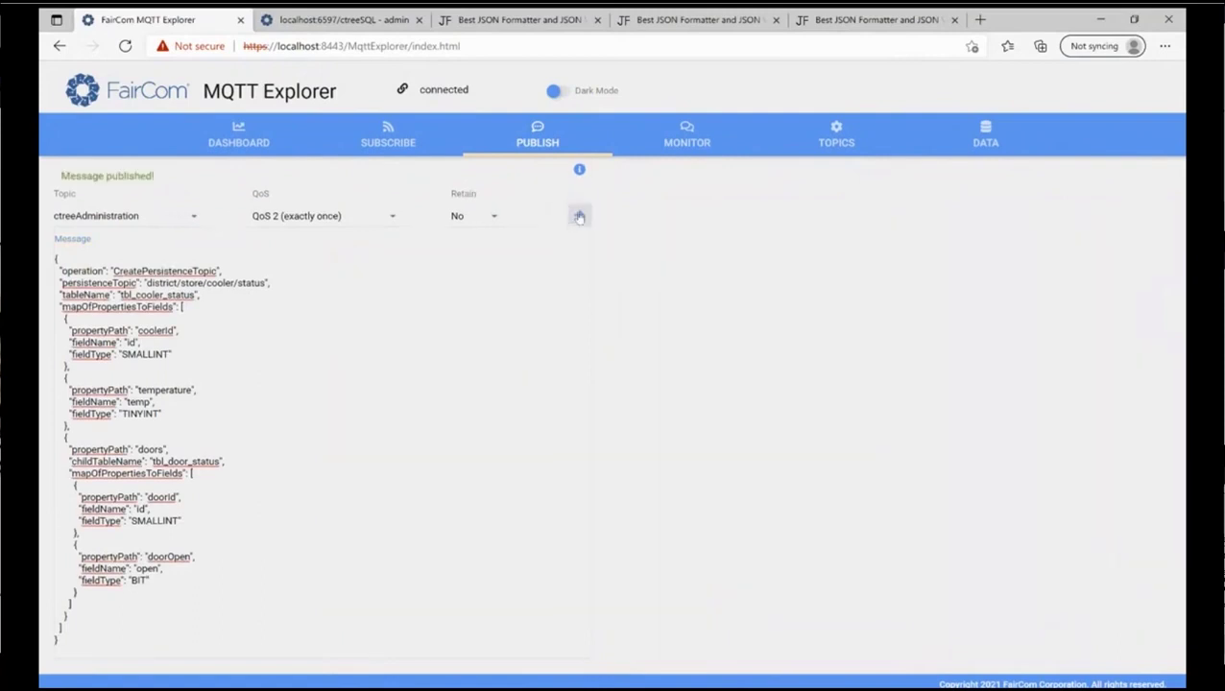
Step: Inspect the newly published CreatePersistenceTopic message and check the list of persistence topics
click(699, 155)
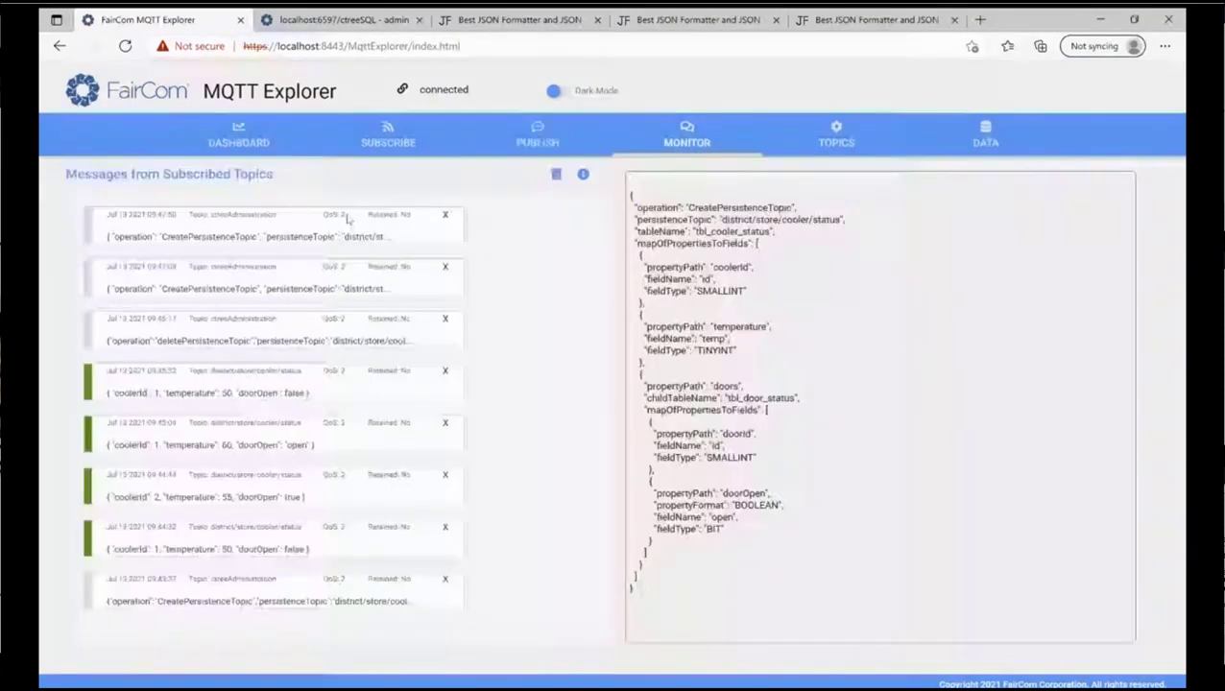
click(347, 218)
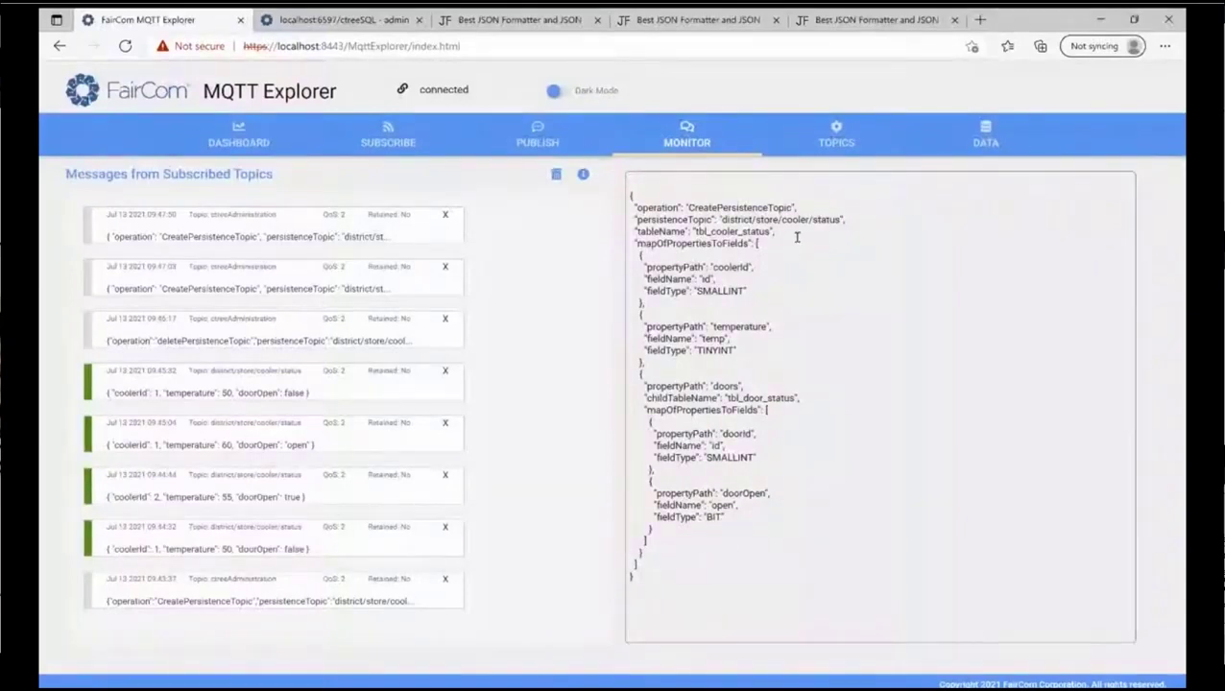
click(824, 144)
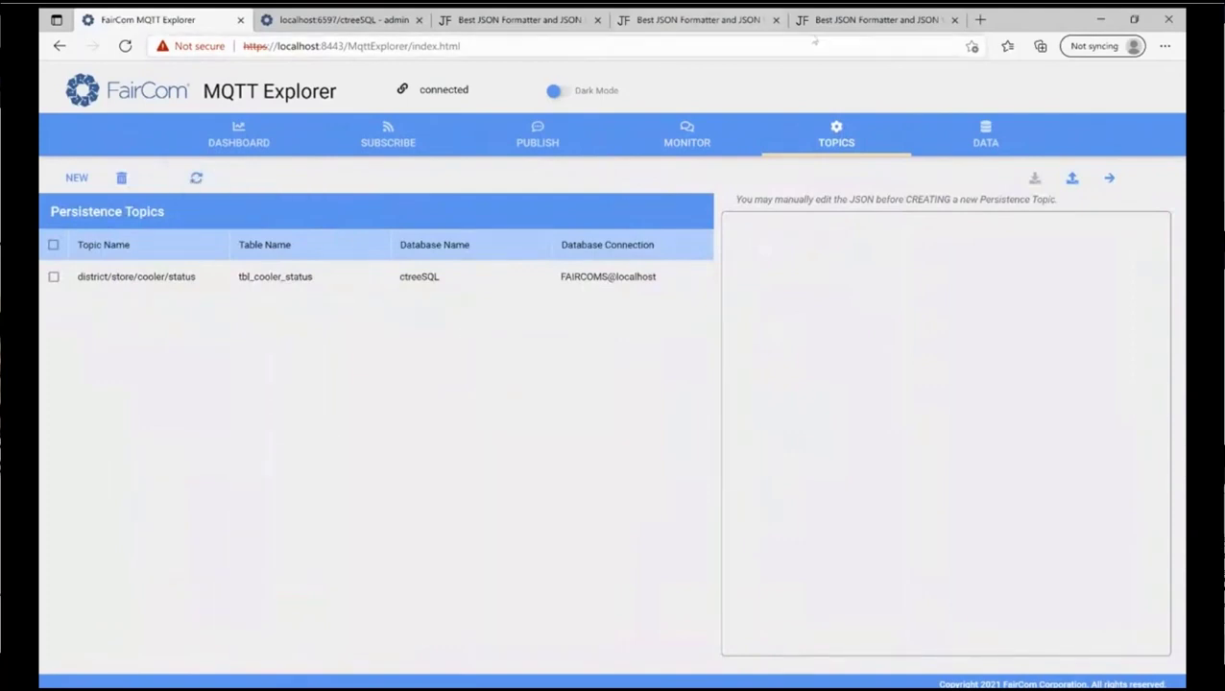
Step: Copy the cooler status JSON with coolerId 1, temperature 50 and three doors from the JSON formatter into a new MQTT Explorer message
click(874, 19)
drag(108, 403, 76, 130)
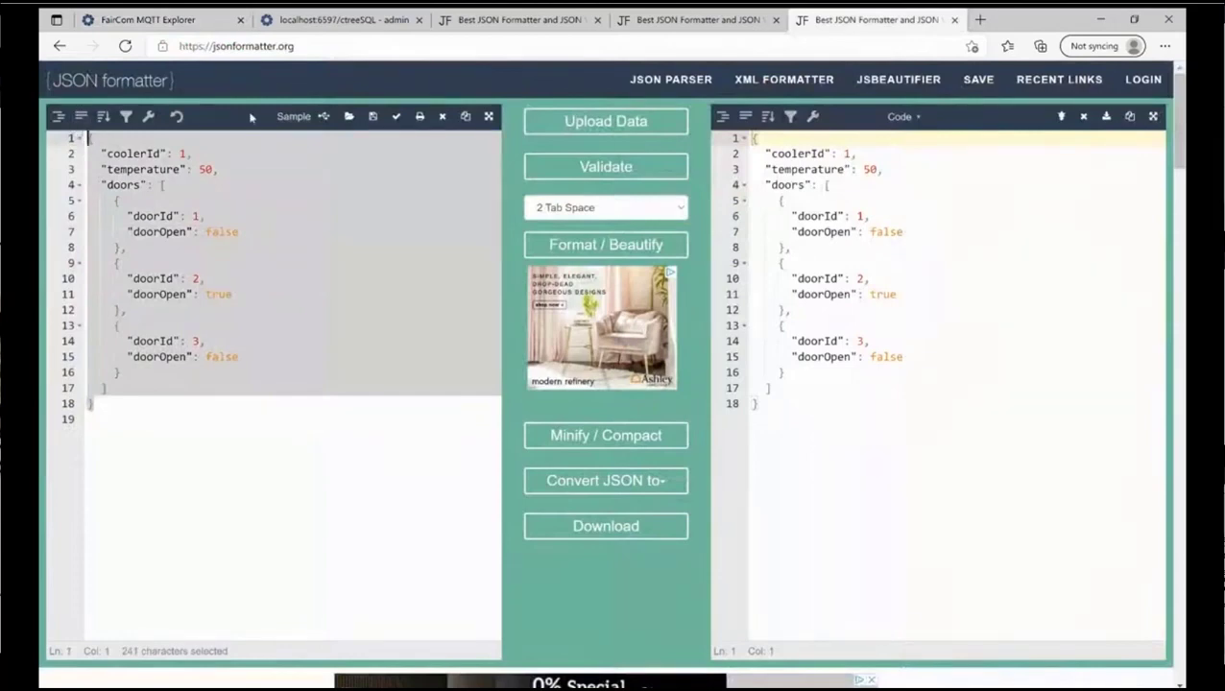
click(168, 19)
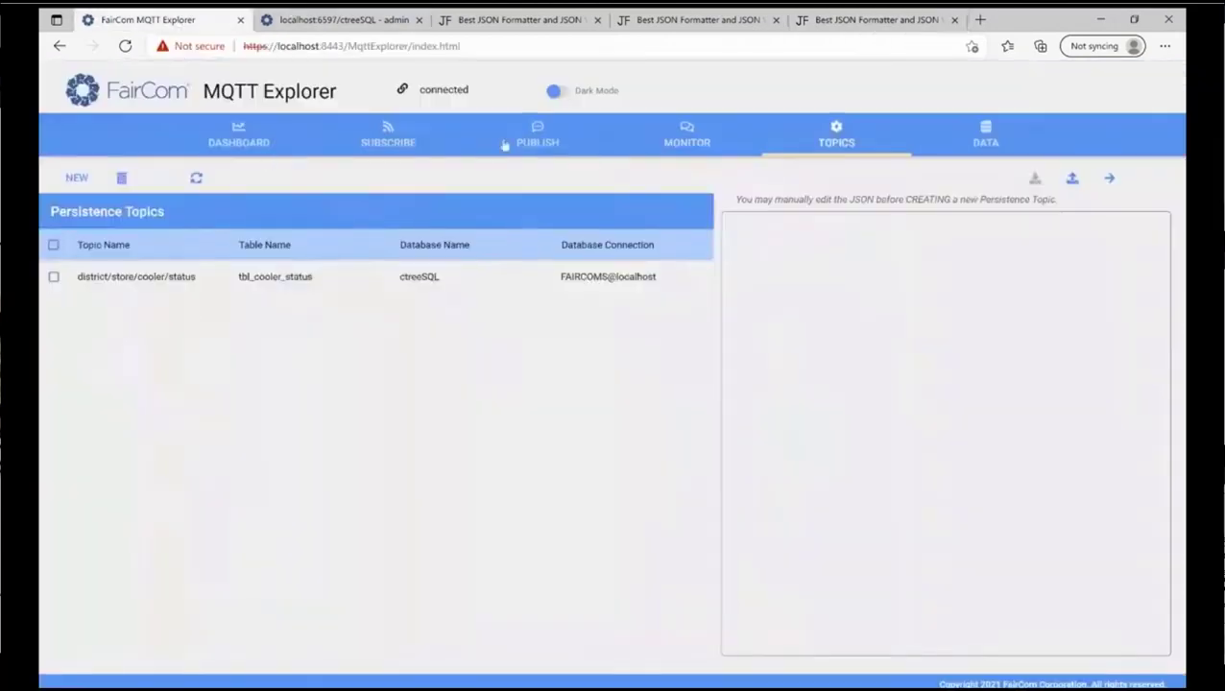
click(533, 142)
click(245, 327)
text({   "sensorId": 1,   "temperature": 35,   "doors": [     {       "doorId": 1,       "doorOpen": false     },     {       "doorId": 2,       "doorOpen": true     },     {       "doorId": 3,       "doorOpen": false     }   ] })
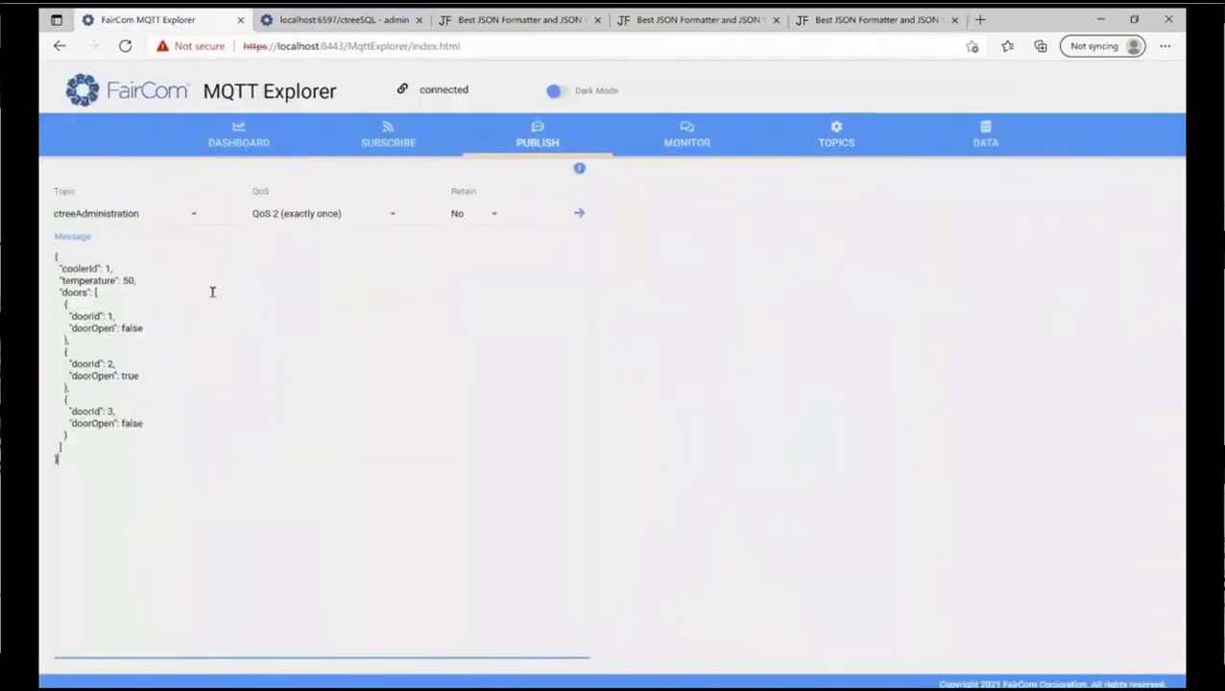
Step: Choose district/store/cooler/status as the topic and publish the three-door cooler status message
click(192, 215)
click(159, 272)
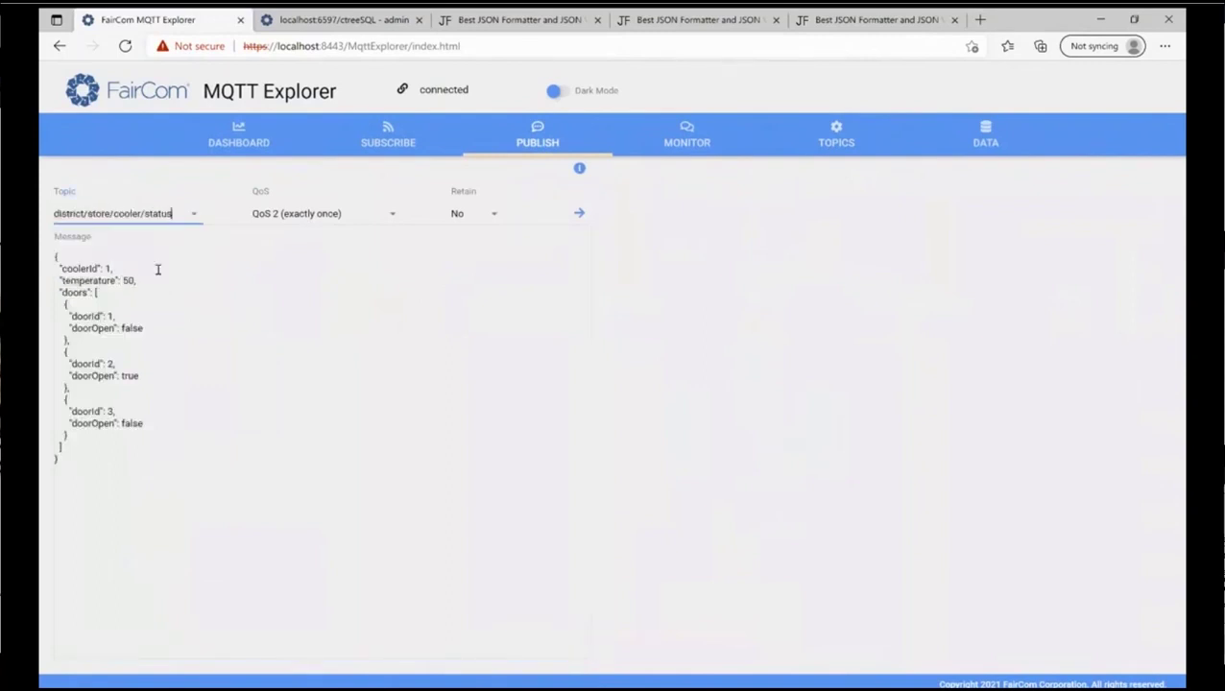
click(156, 268)
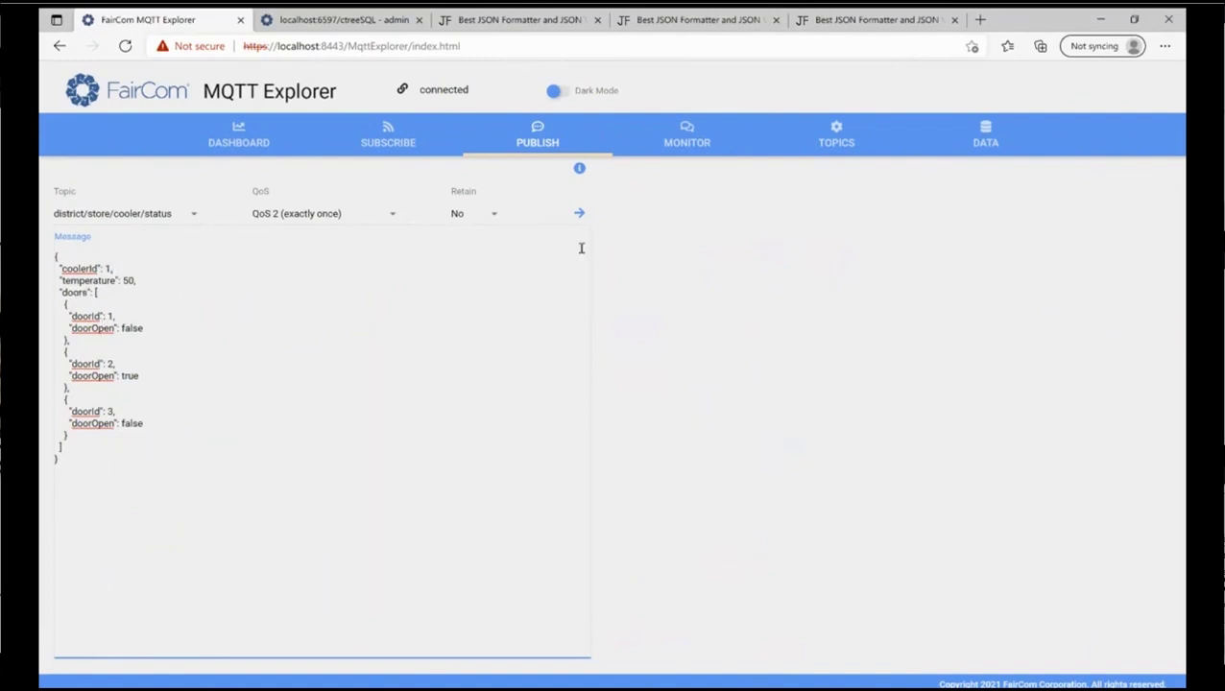
click(580, 213)
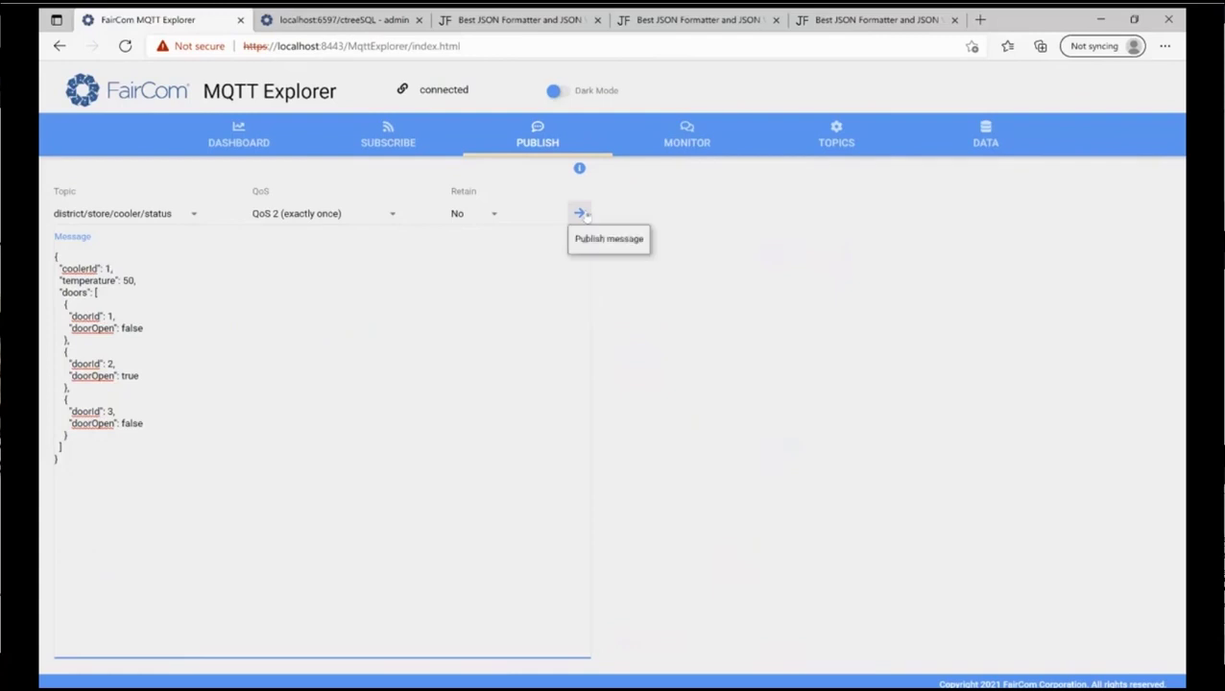
click(579, 214)
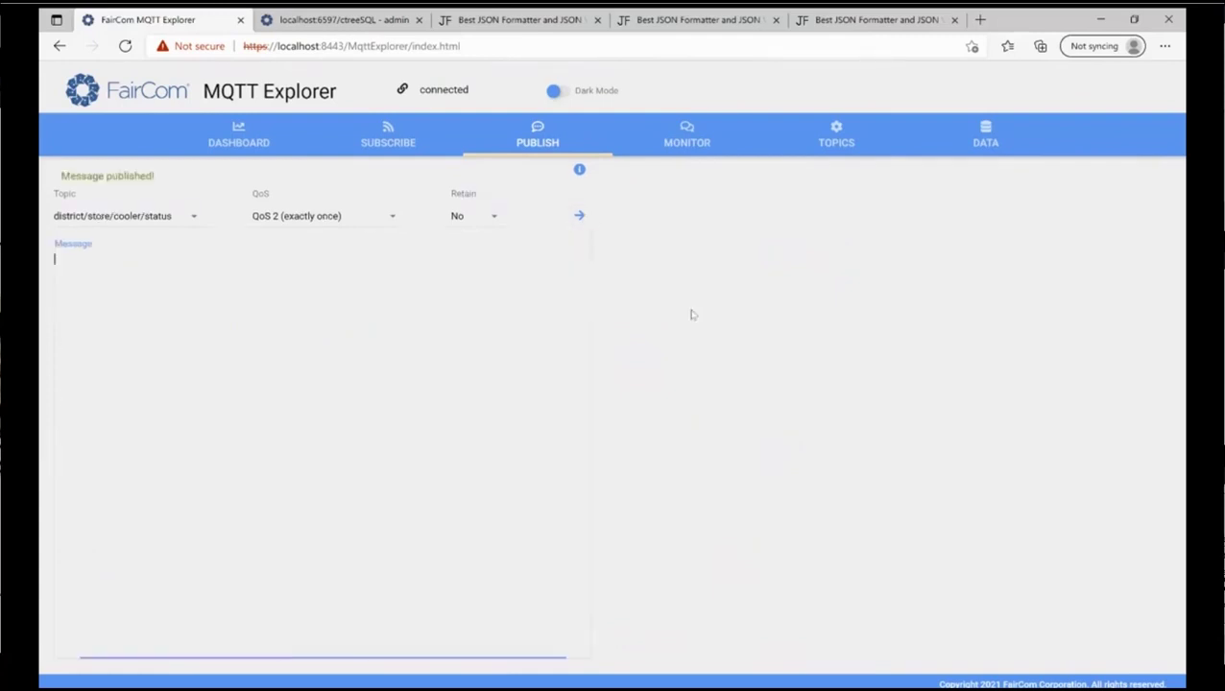
Step: Refresh the list of data tables and view the records of tbl_cooler_status and its child table tbl_door_status
click(983, 142)
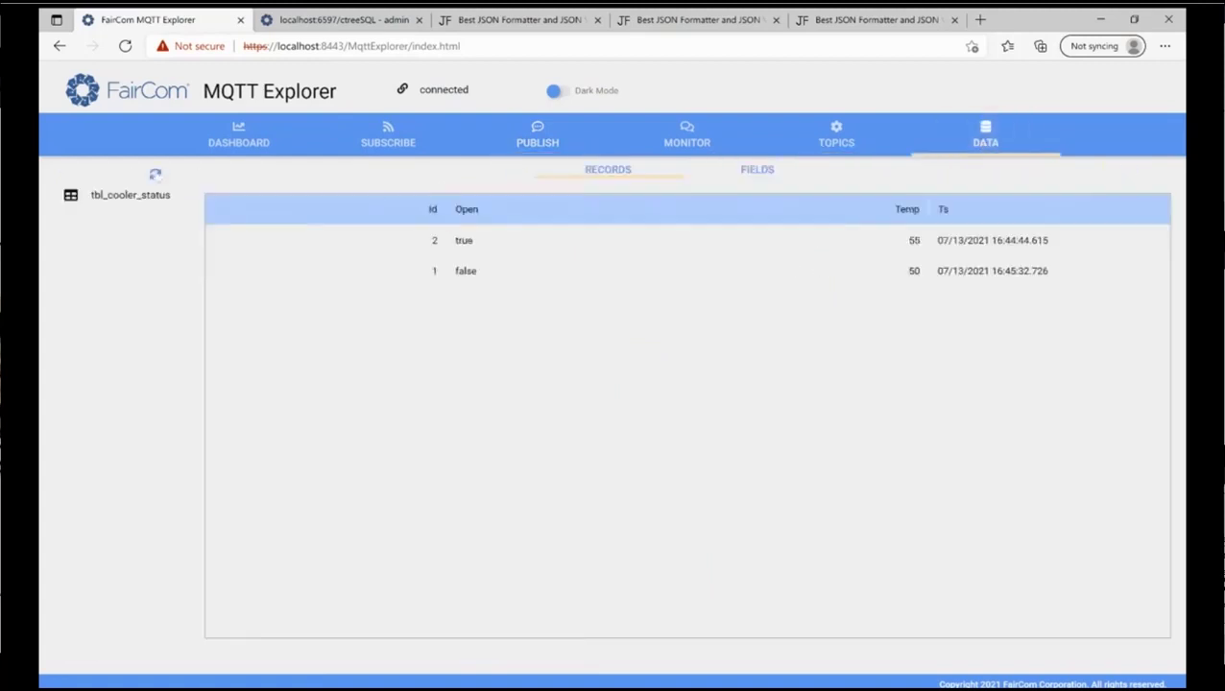
click(156, 174)
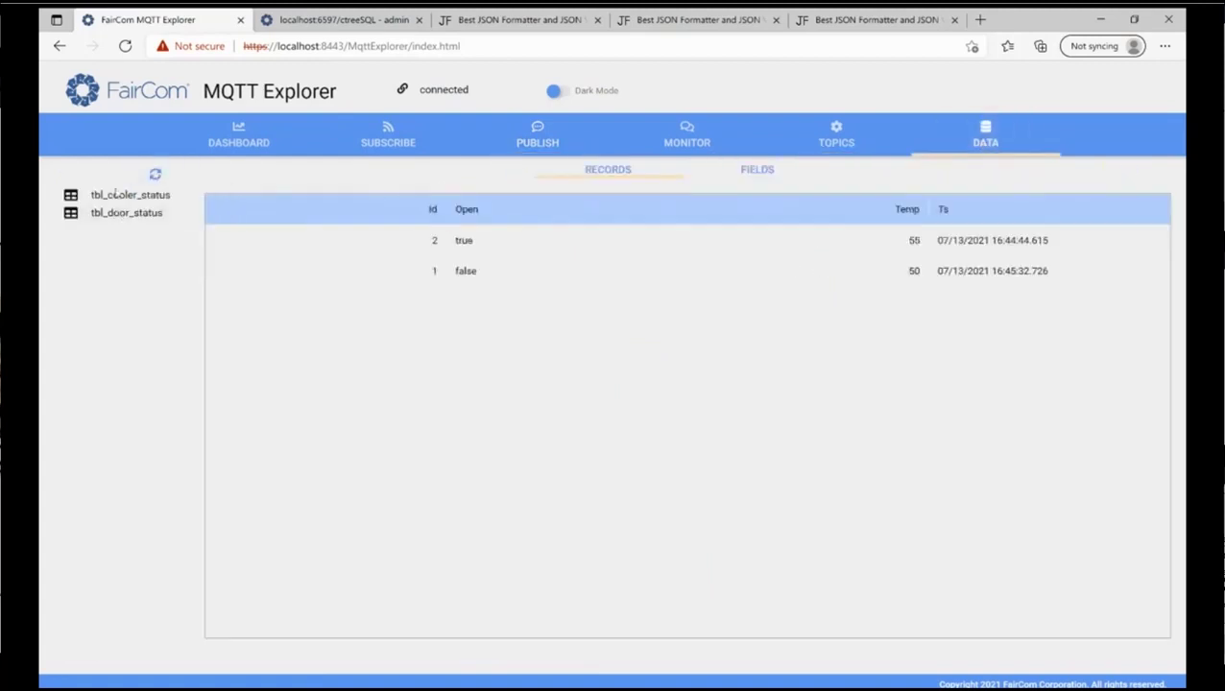
click(121, 196)
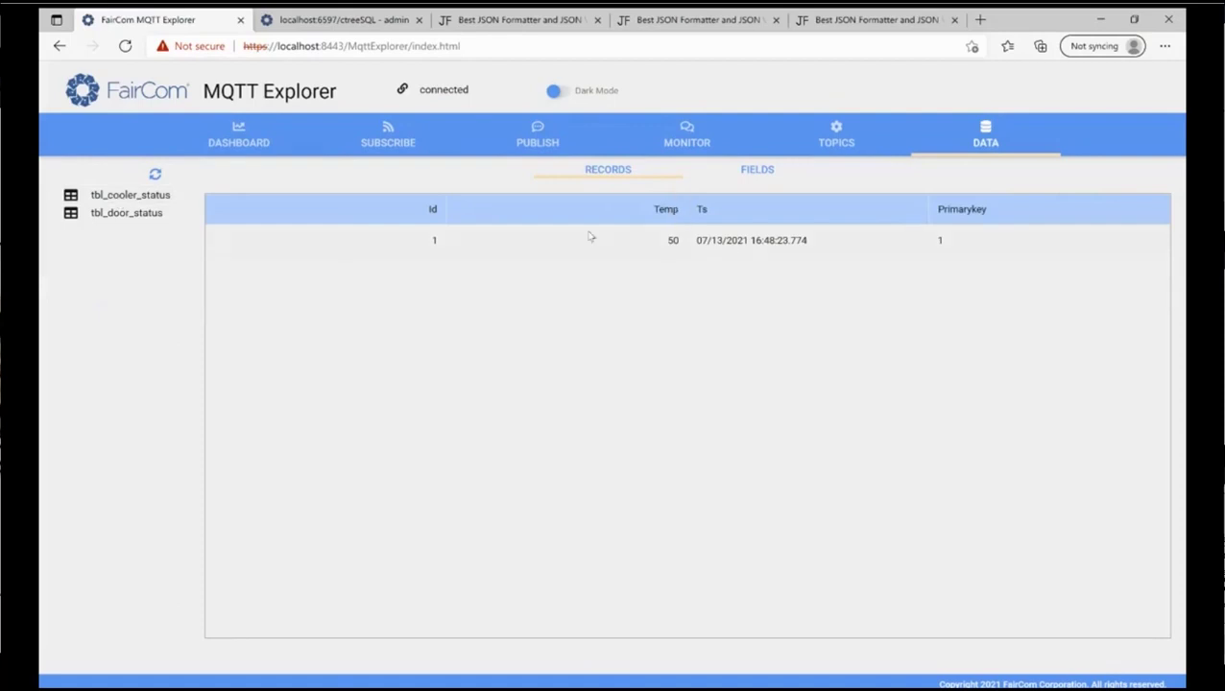
click(132, 214)
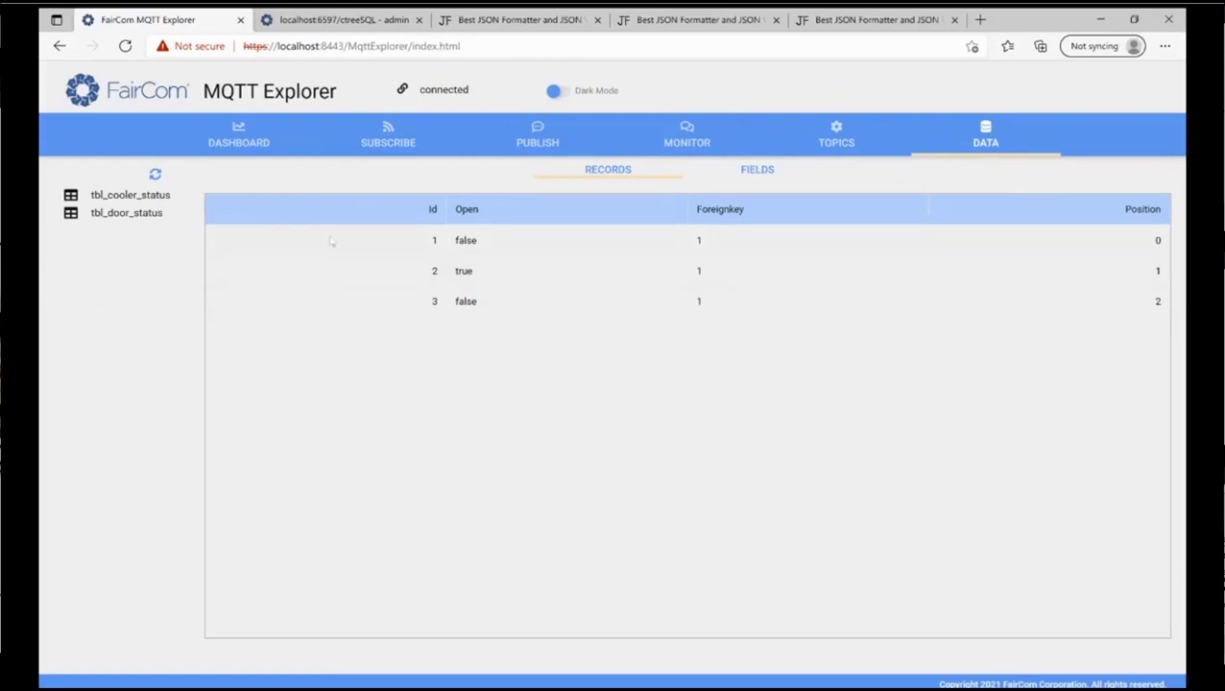
Step: Publish another cooler status message to district/store/cooler/status with temperature 55 and doorOpen set to true for door 1
click(522, 141)
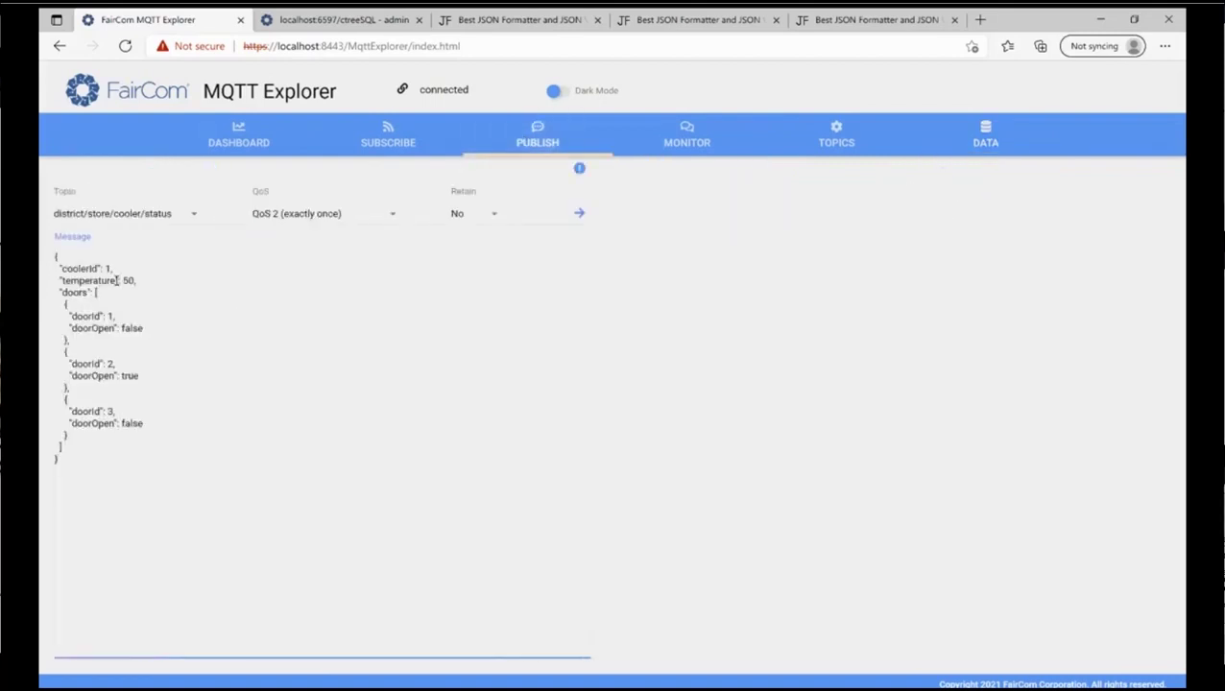
drag(126, 280, 133, 280)
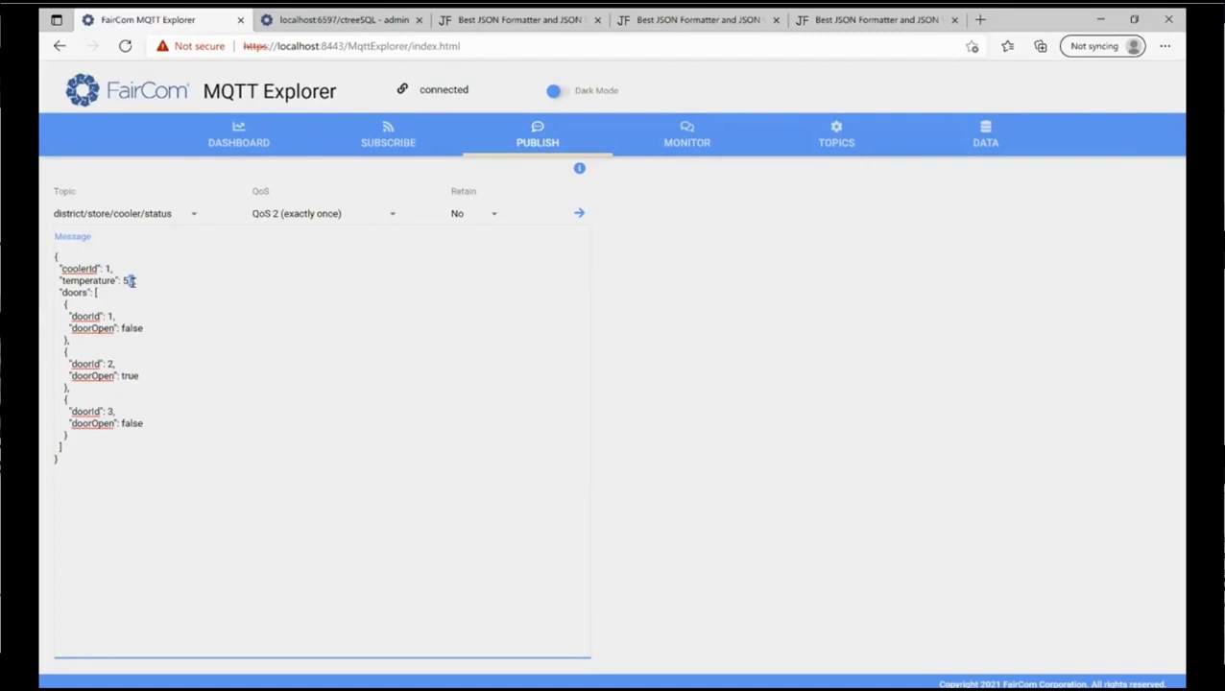
text(5,)
double_click(132, 327)
text(true)
click(579, 213)
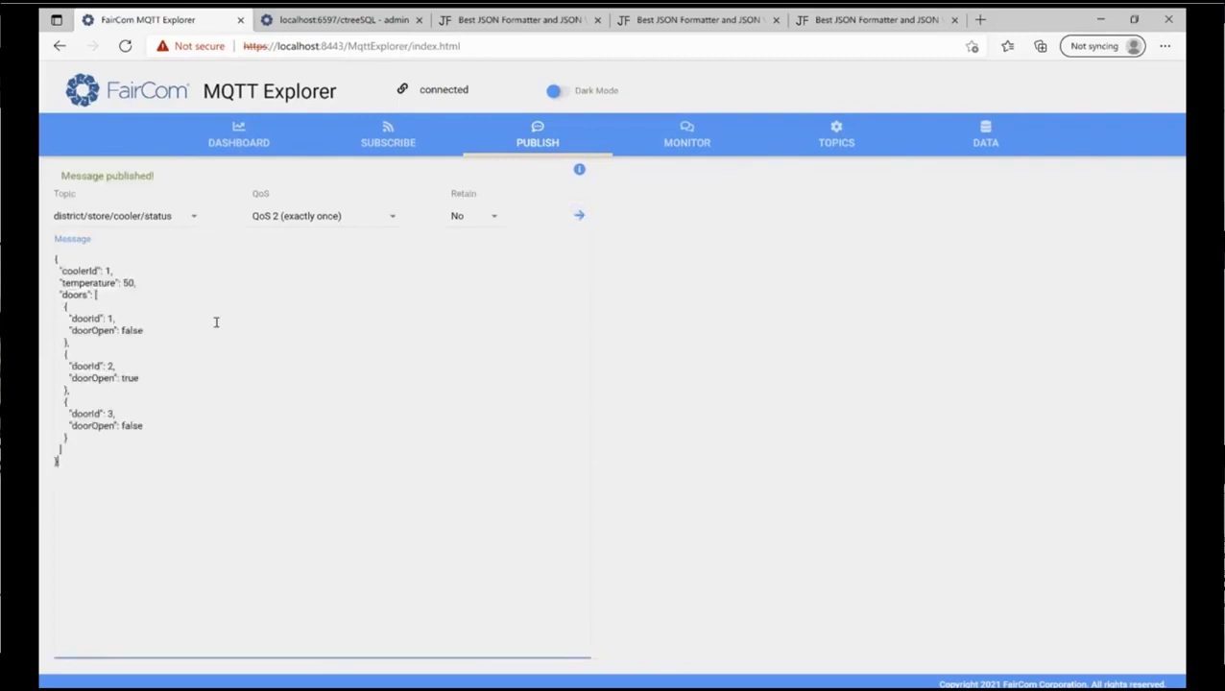
Step: Set the message's temperature to 60 and doorOpen to true for doors 1 and 3, and publish it to district/store/cooler/status
click(128, 280)
double_click(127, 280)
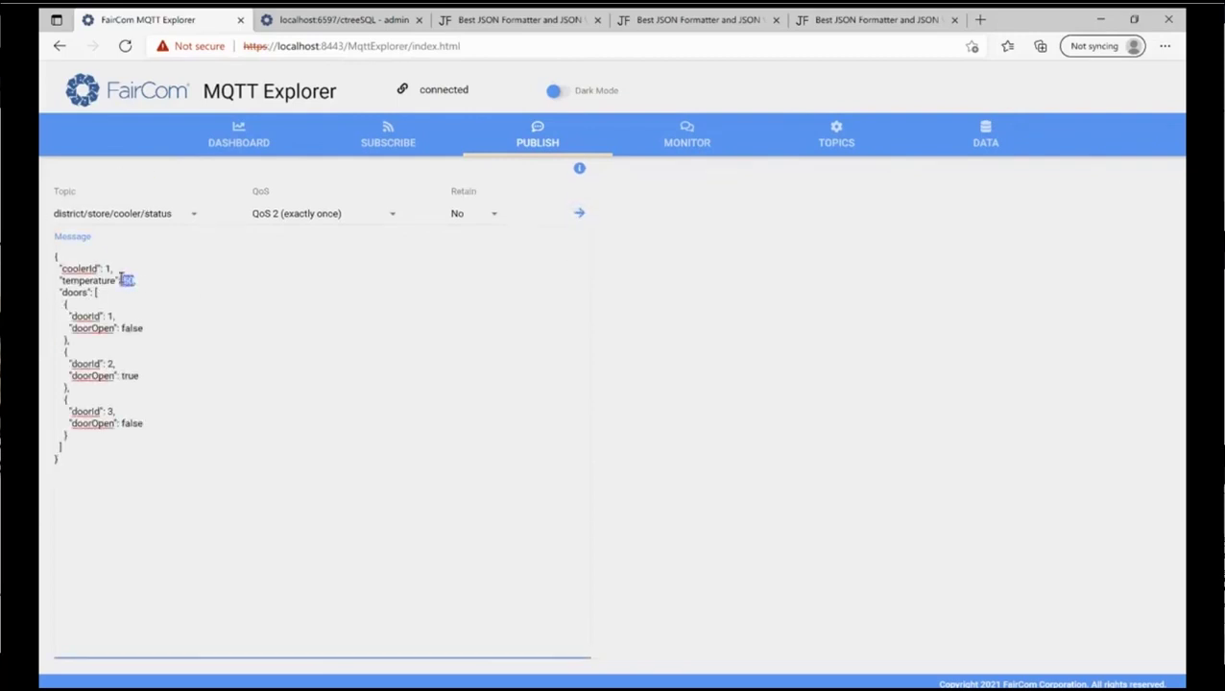
text(60)
double_click(125, 378)
double_click(135, 330)
text(true)
double_click(133, 424)
text(true)
click(579, 213)
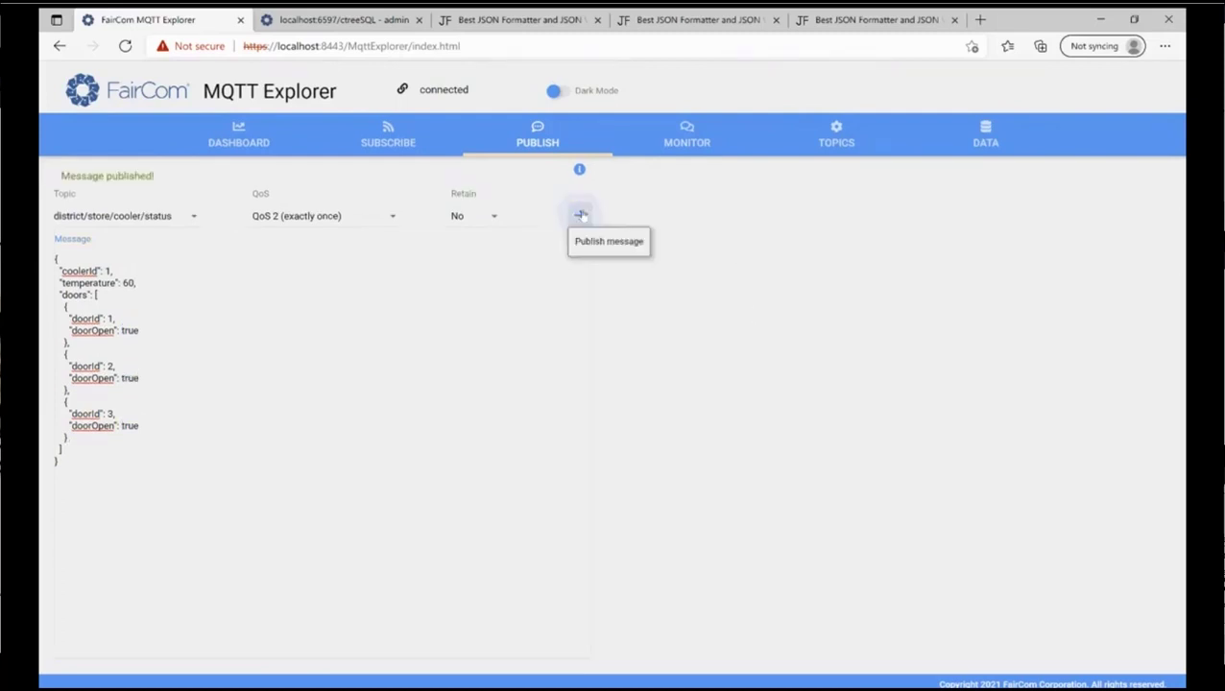
Step: View the data records of tbl_cooler_status and its child table tbl_door_status, returning to the cooler records
click(974, 139)
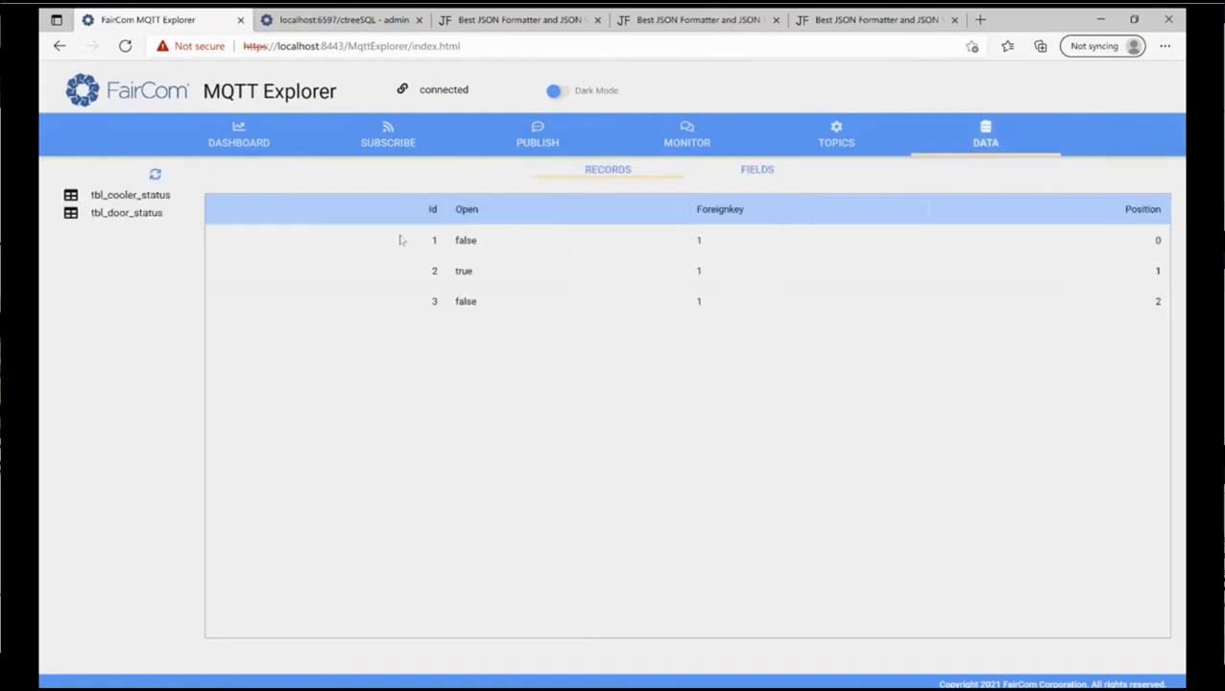
click(140, 195)
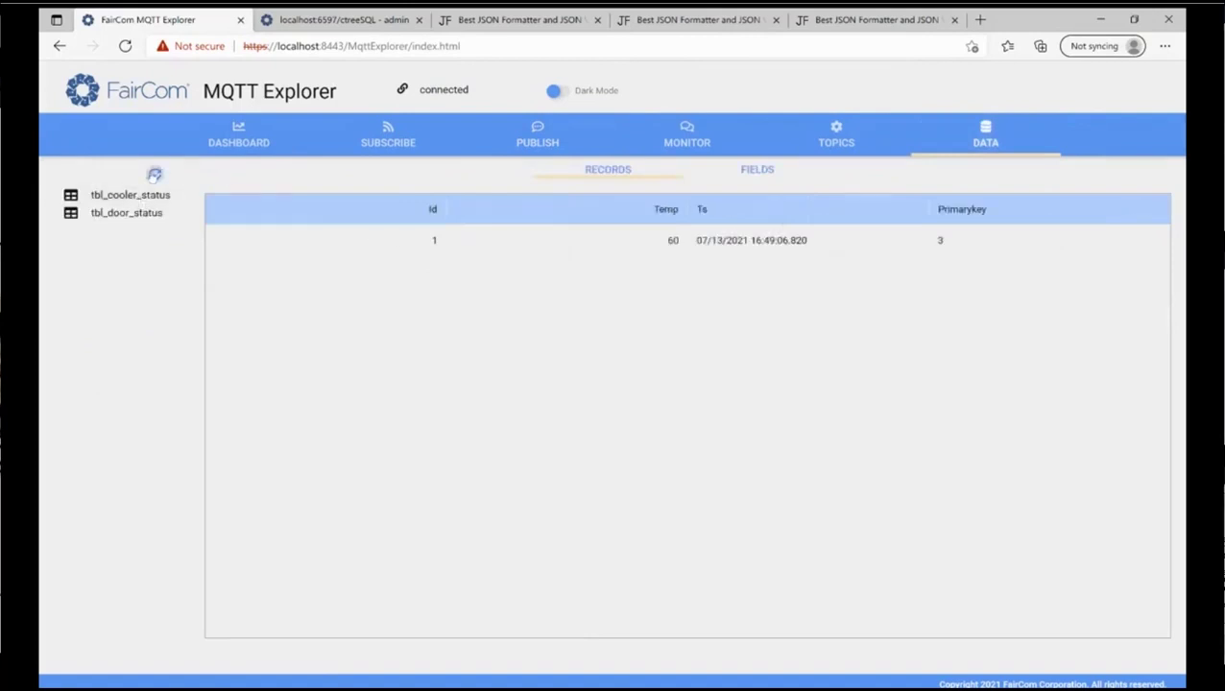
click(135, 214)
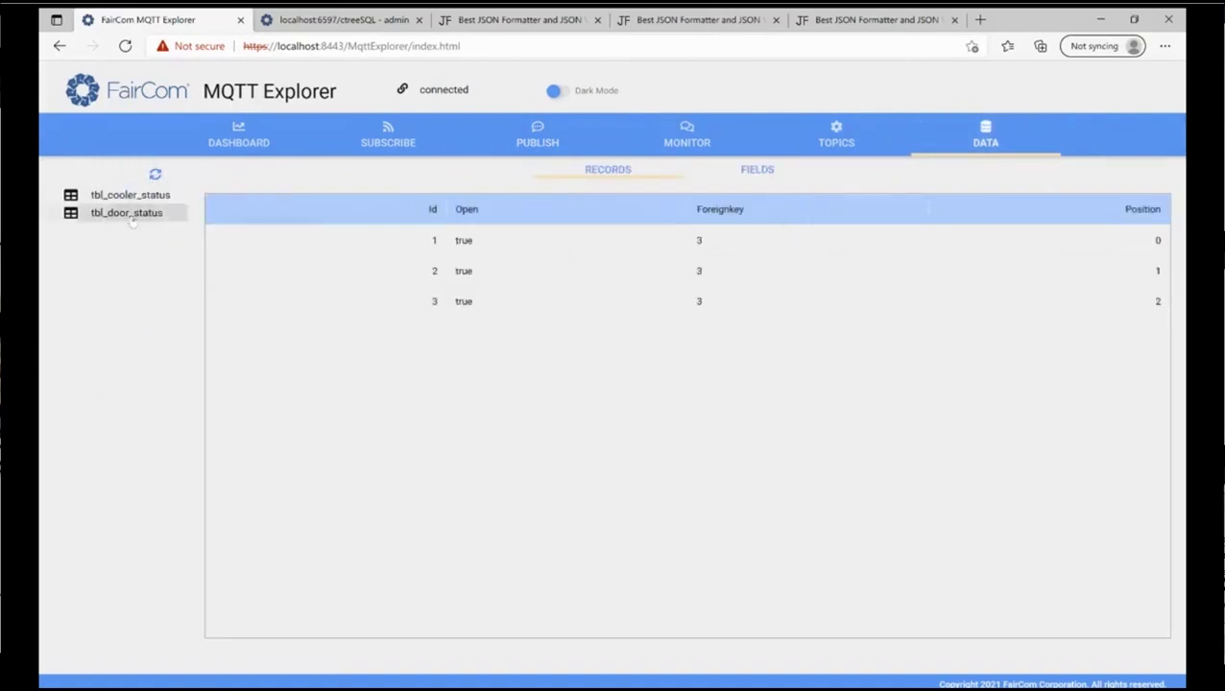
click(144, 196)
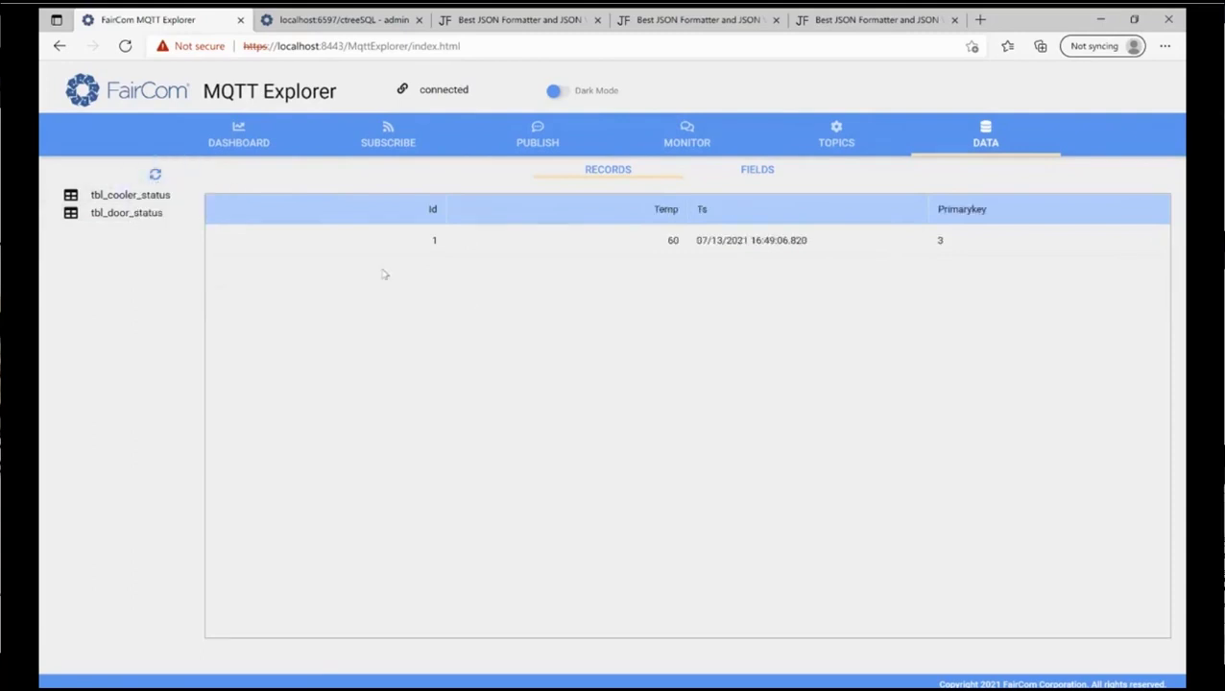
Step: Review the three most recent district/store/cooler/status messages among the monitored messages from subscribed topics
click(676, 144)
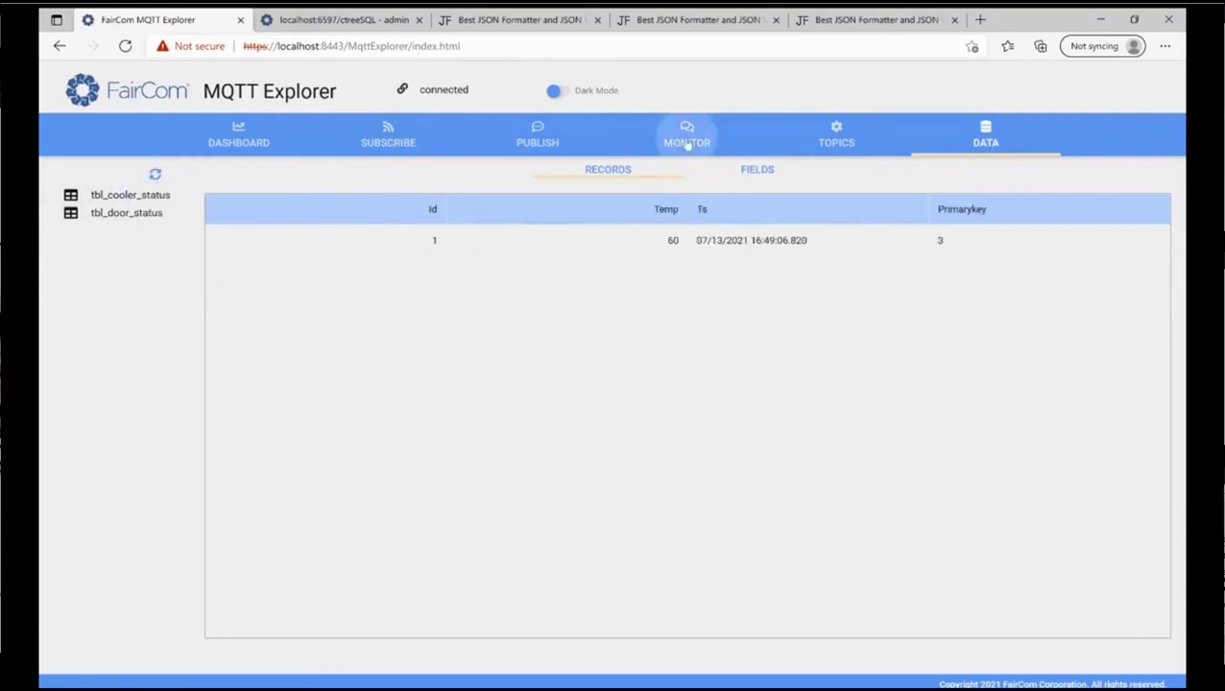
click(268, 237)
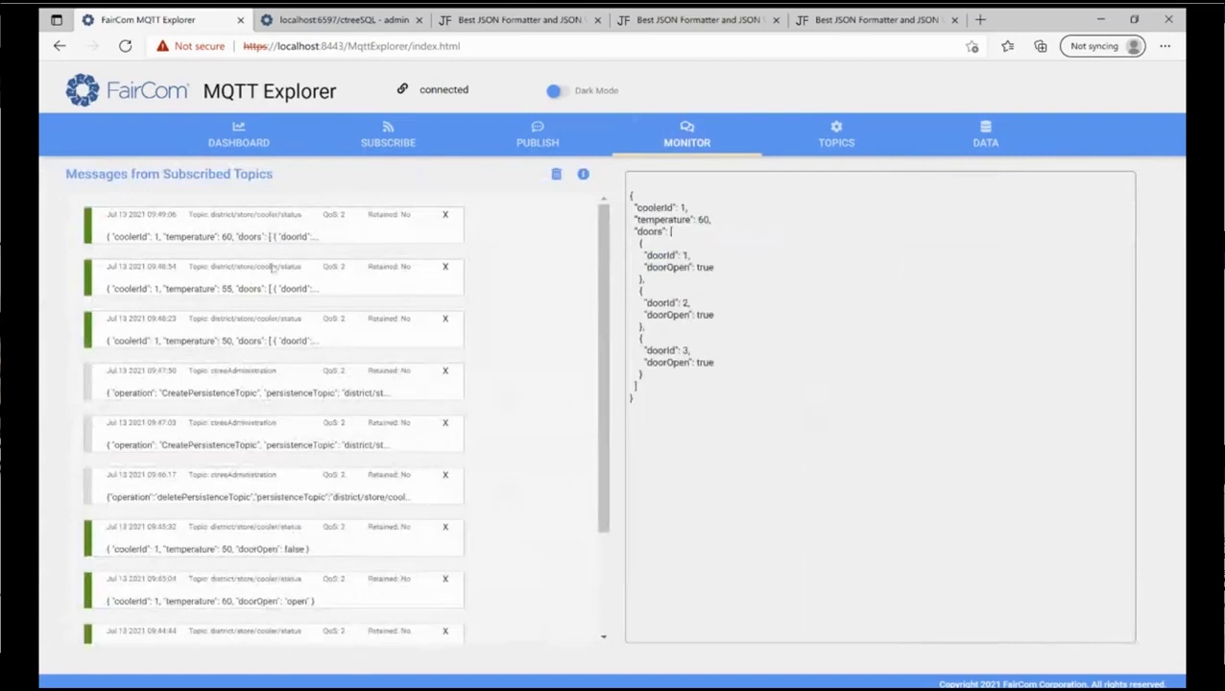
click(273, 289)
click(270, 329)
Step: Switch to FairCom SQL Explorer, refresh the server tree and expand the admin tables of the ctreeSQL database
click(331, 21)
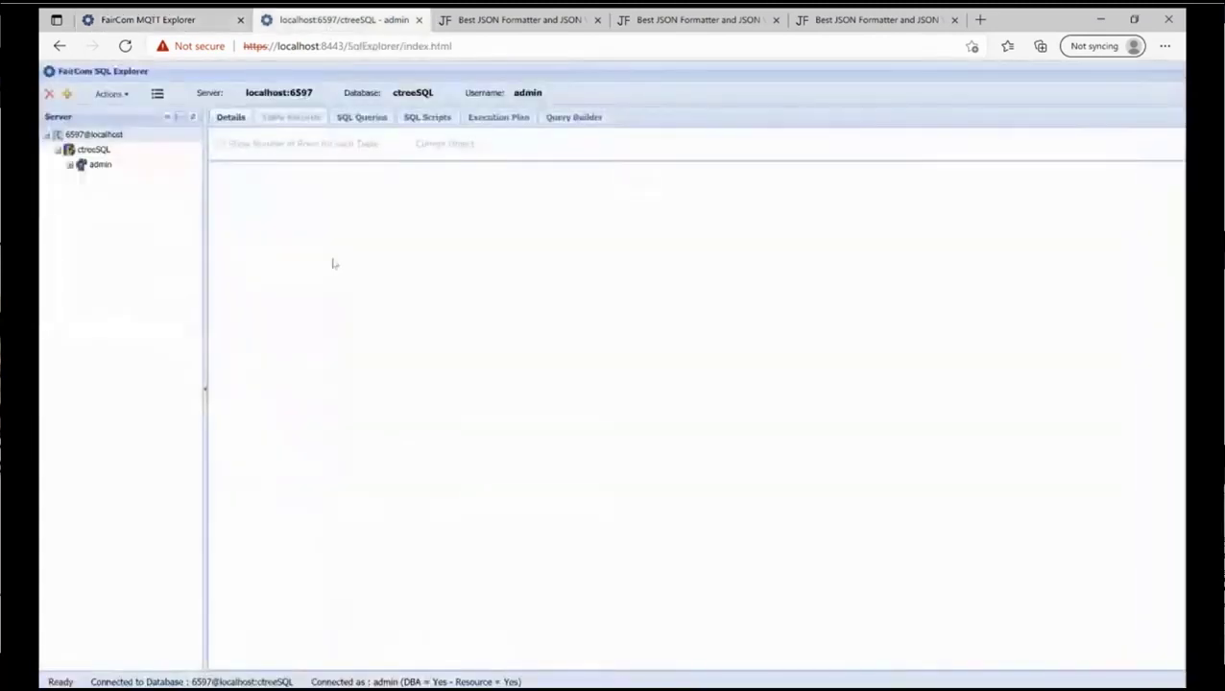
click(192, 116)
click(56, 150)
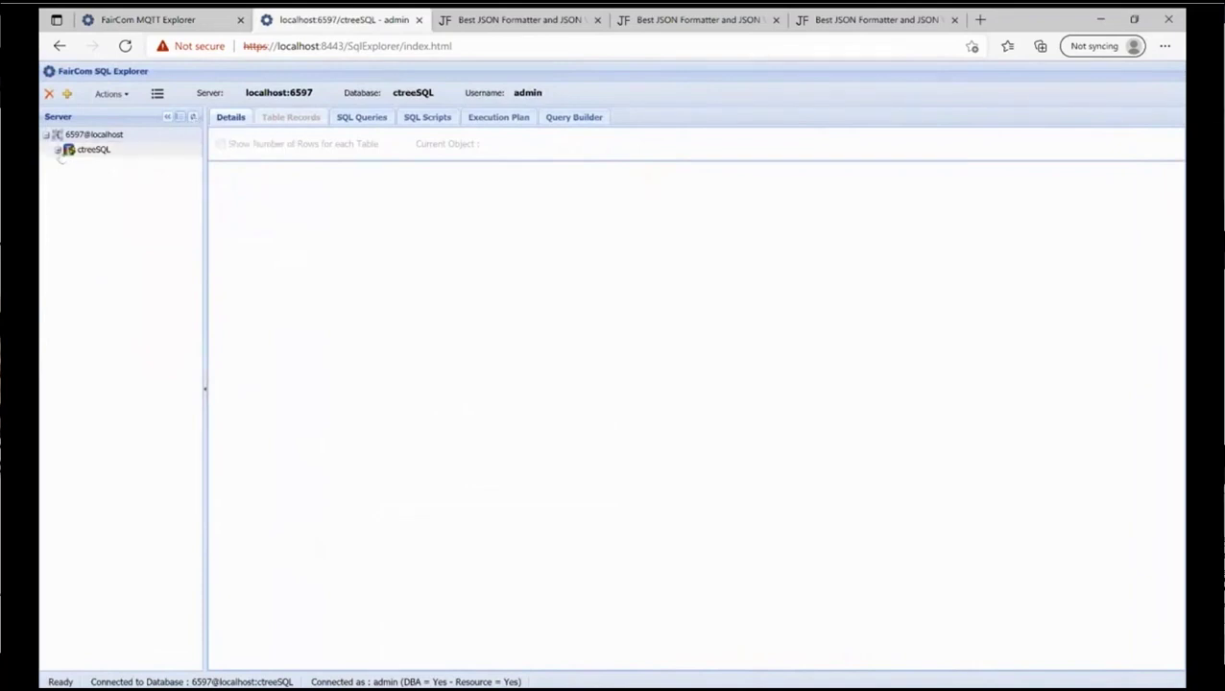
click(68, 165)
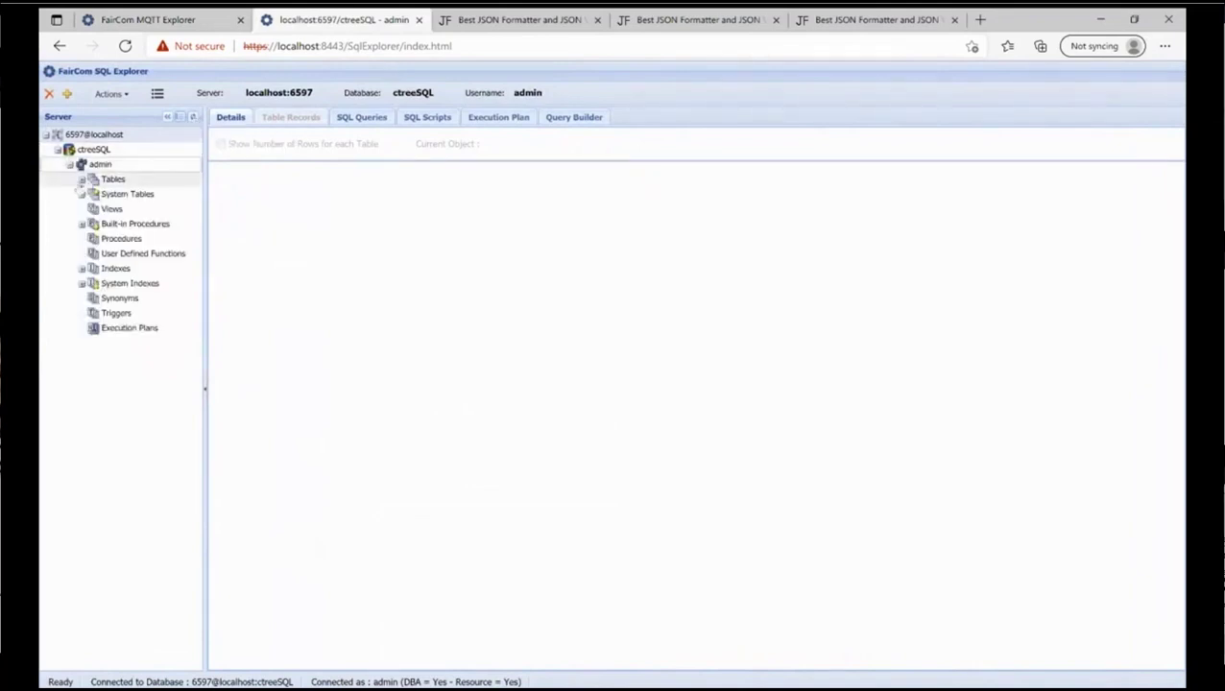
click(81, 180)
Step: View the table records of tbl_cooler_status and tbl_door_status in the ctreeSQL database
click(126, 195)
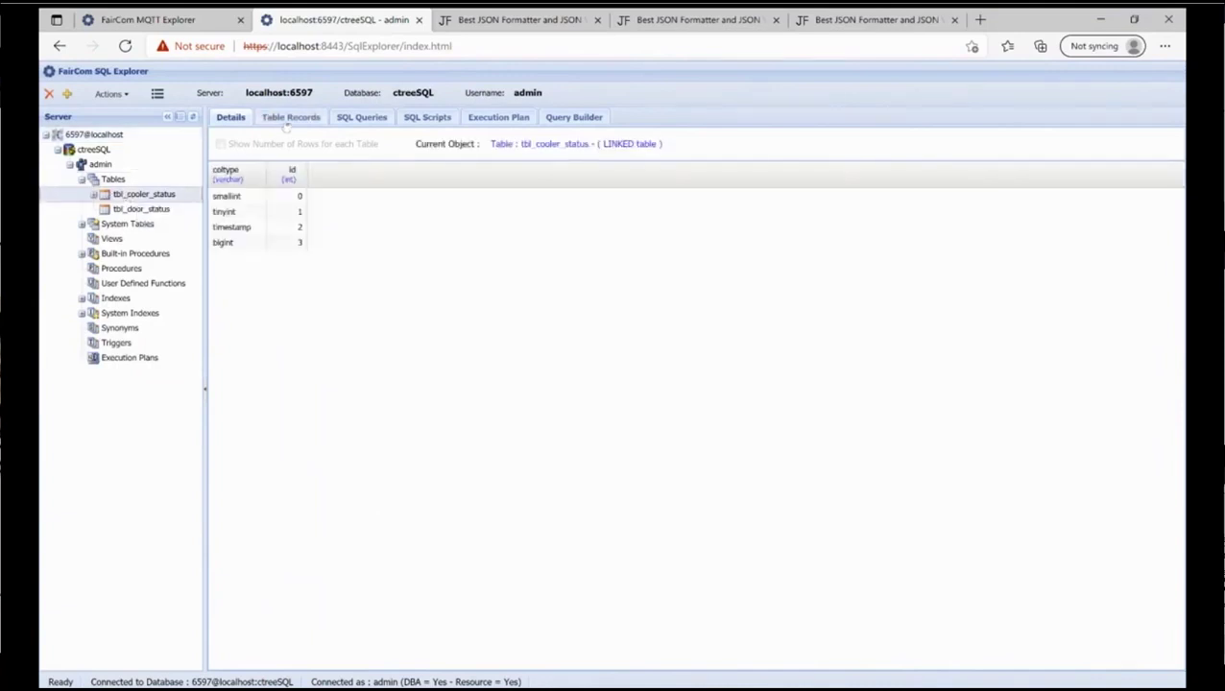
click(281, 122)
click(144, 209)
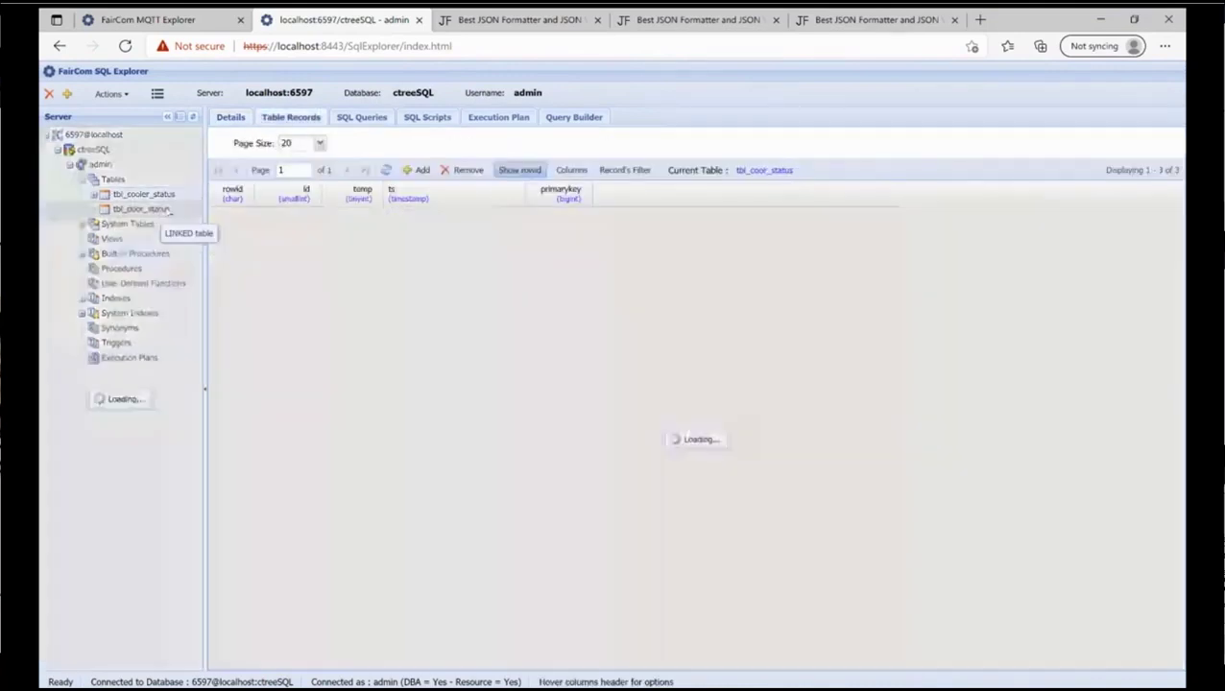
click(358, 122)
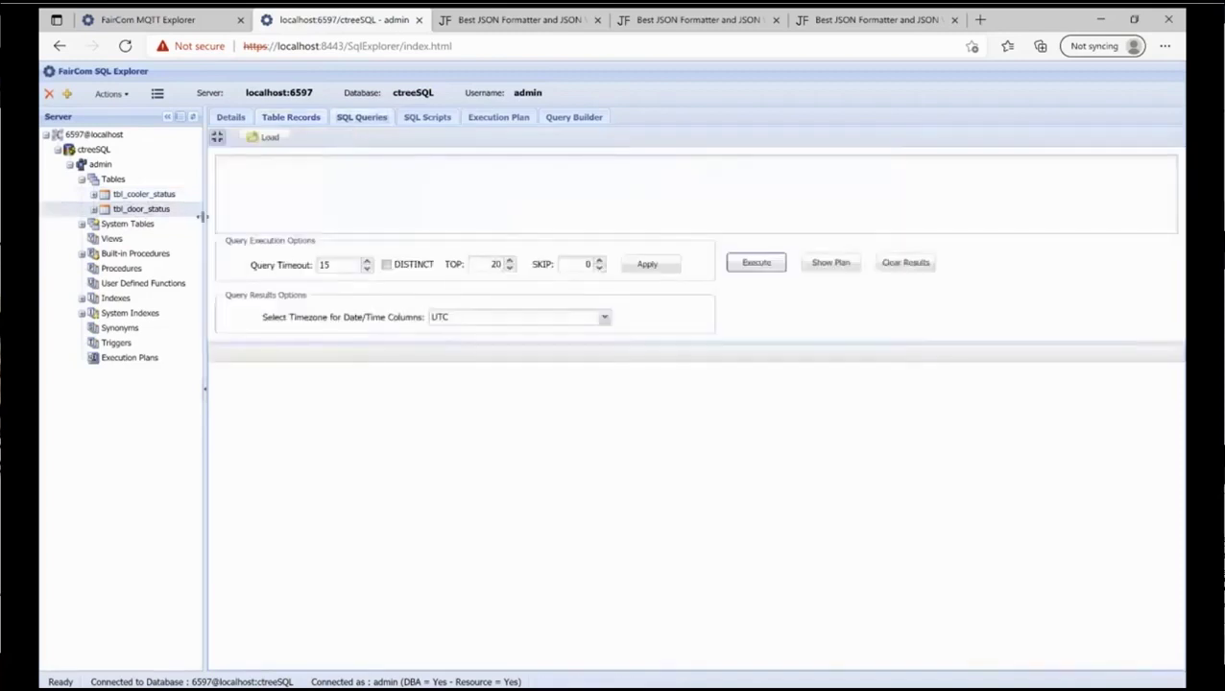
click(293, 123)
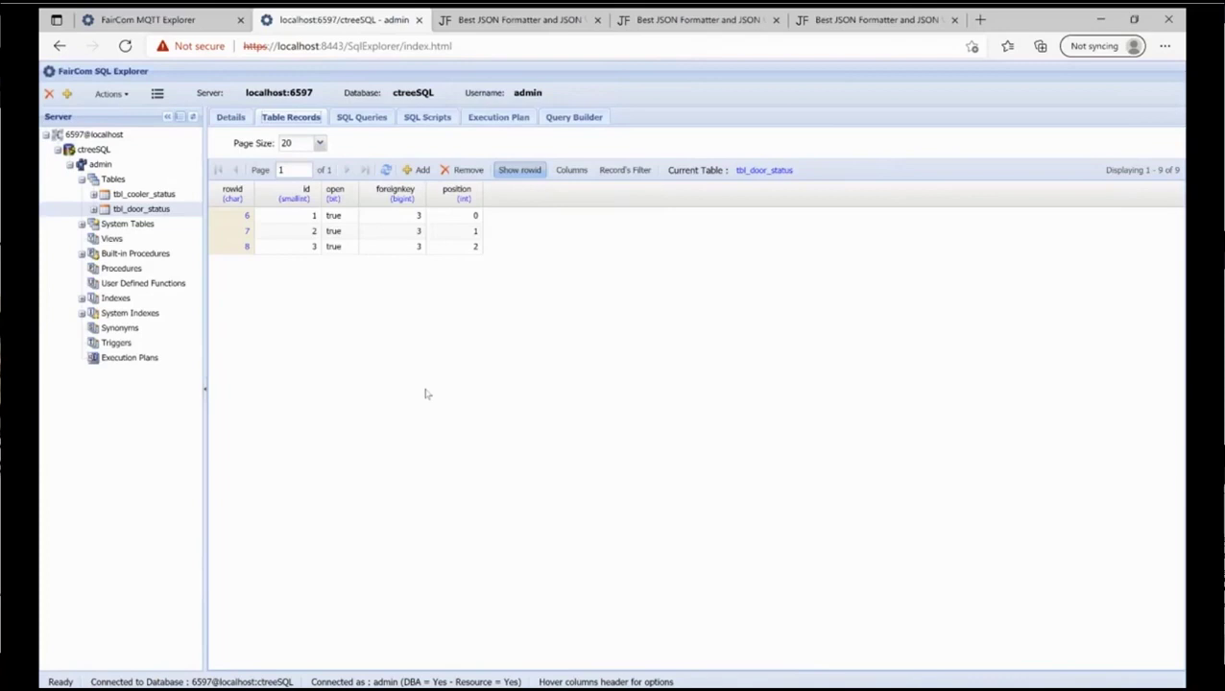
Step: Write and run the SQL script SELECT id AS "cooler", AVG(temp) AS "temp" FROM tbl_cooler_status GROUP BY id;
click(426, 117)
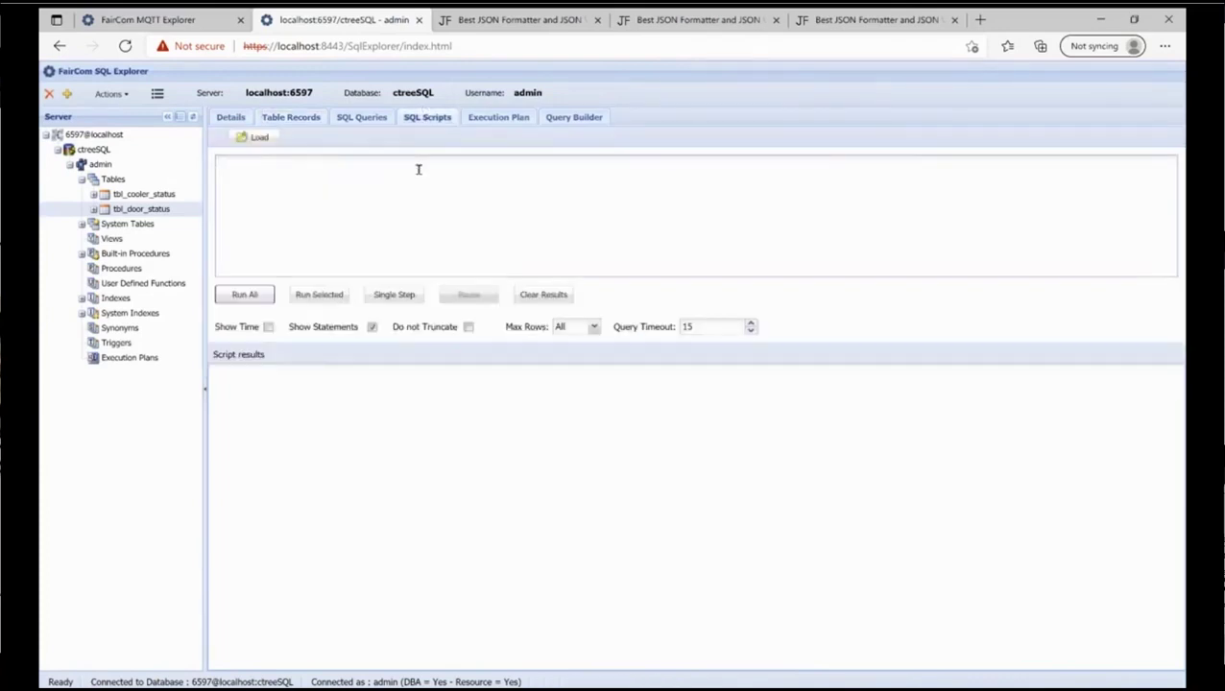
text(SELECT Id AS "cooler", AVG(temp))
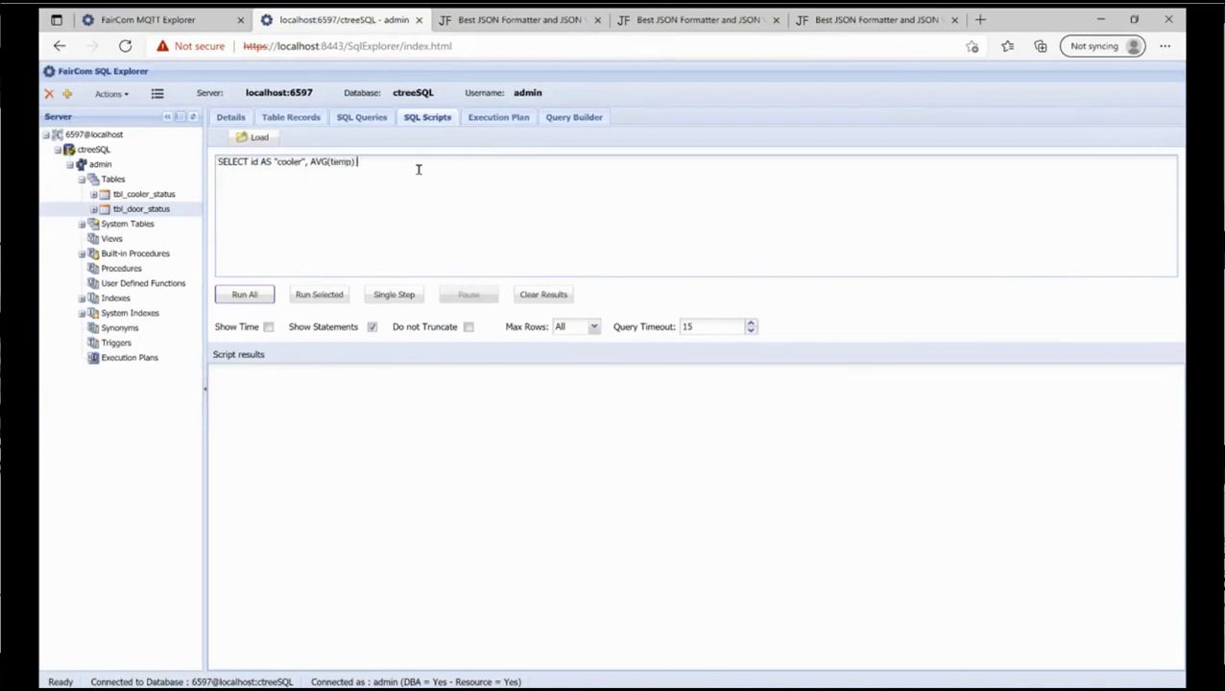
text( AS "temp")
key(Return)
text(FROM tbl_cooler_status)
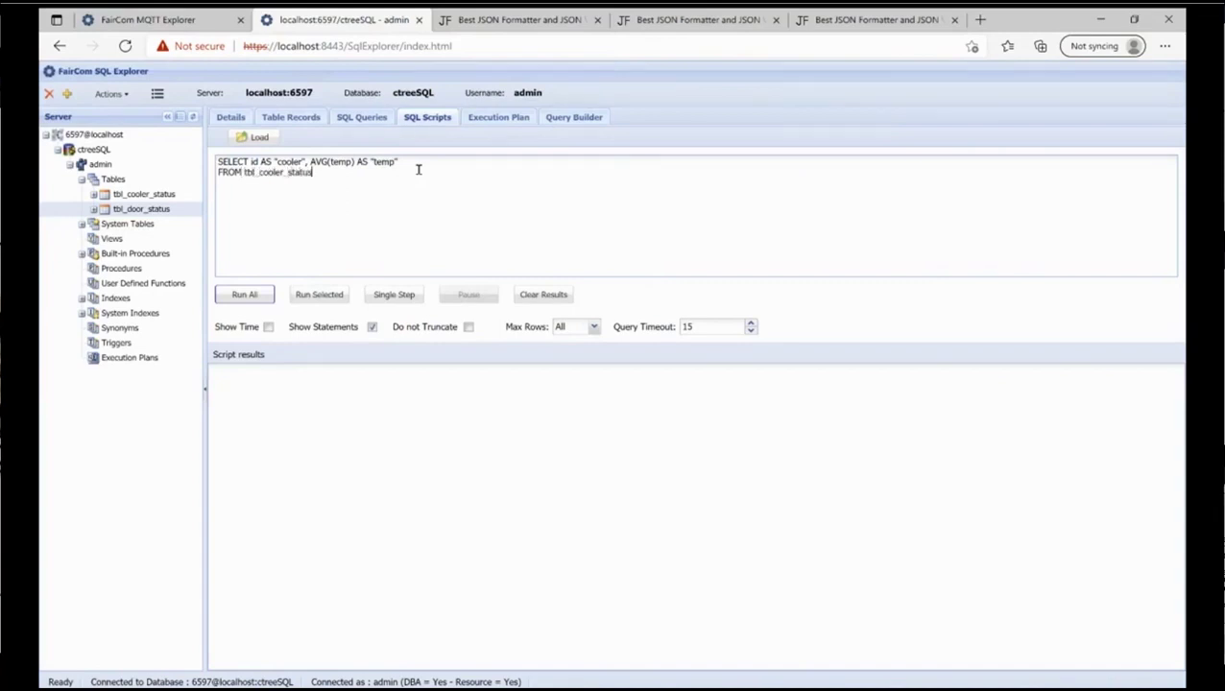
key(Return)
text(GROUP BY id;)
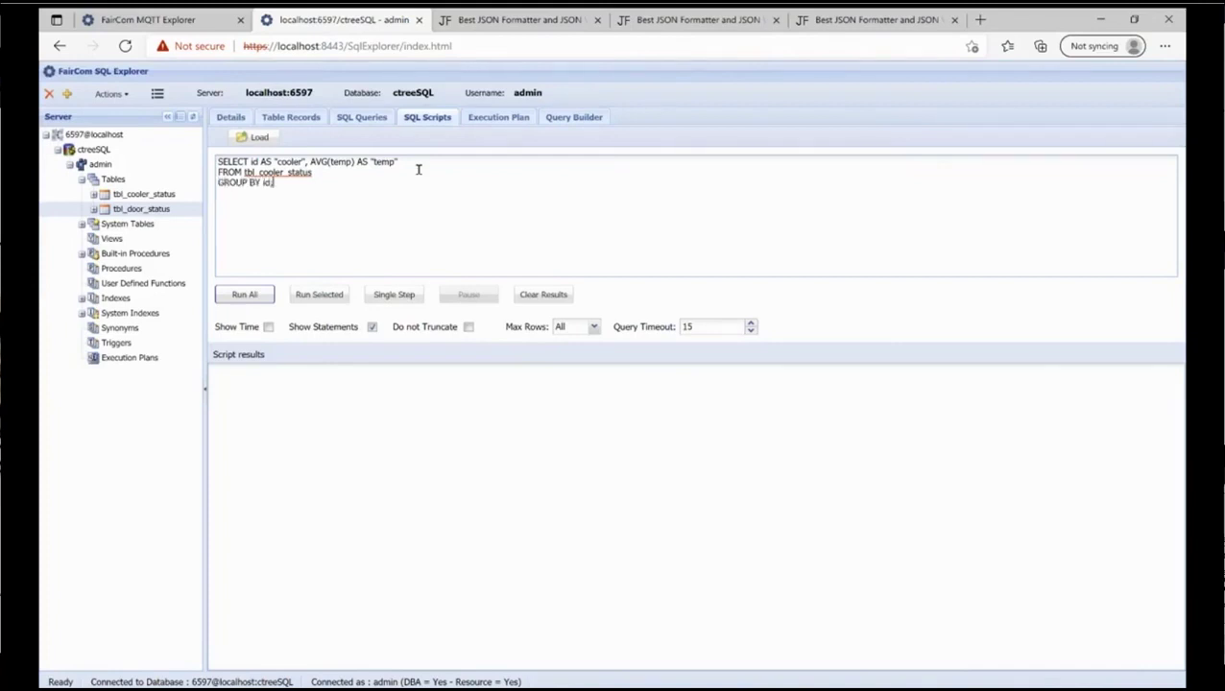
click(244, 296)
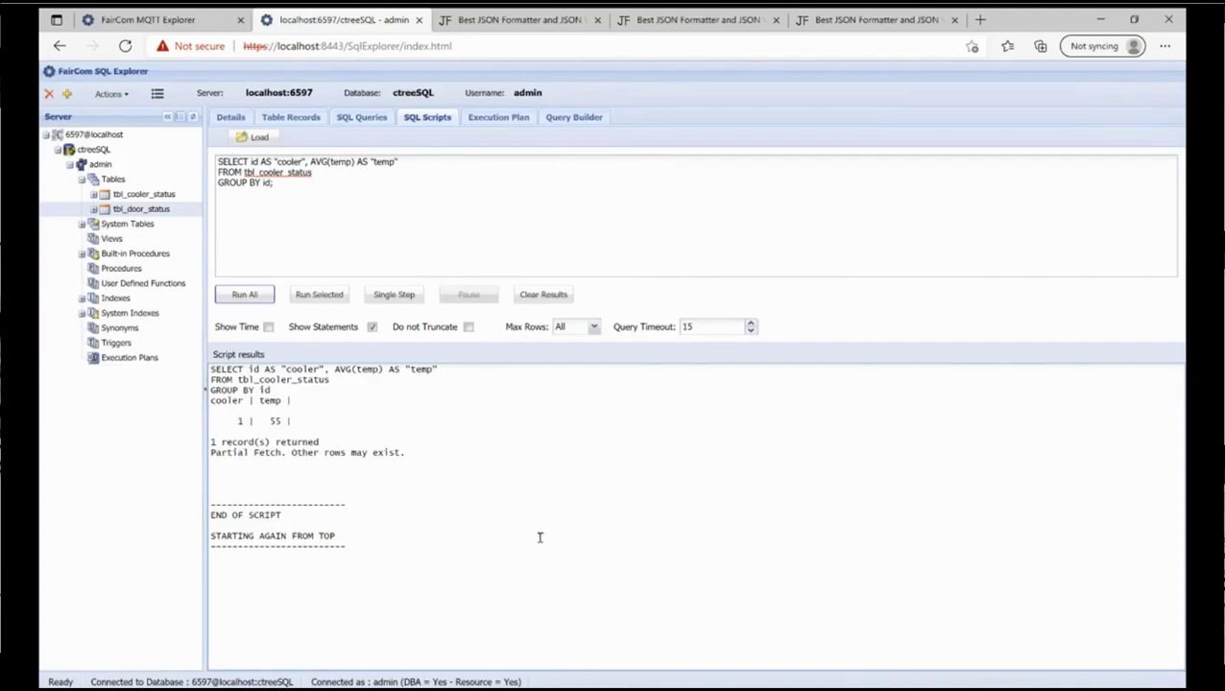
Step: Display the table records of tbl_cooler_status to check the temperatures behind the average
click(144, 194)
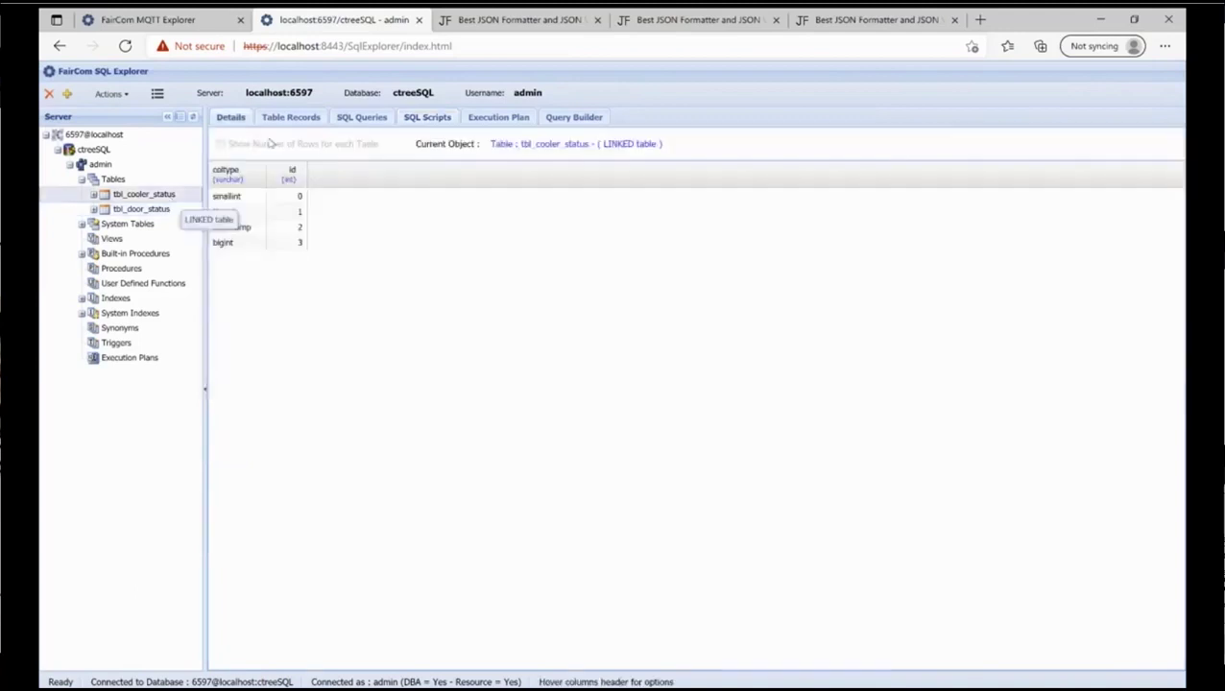
click(291, 117)
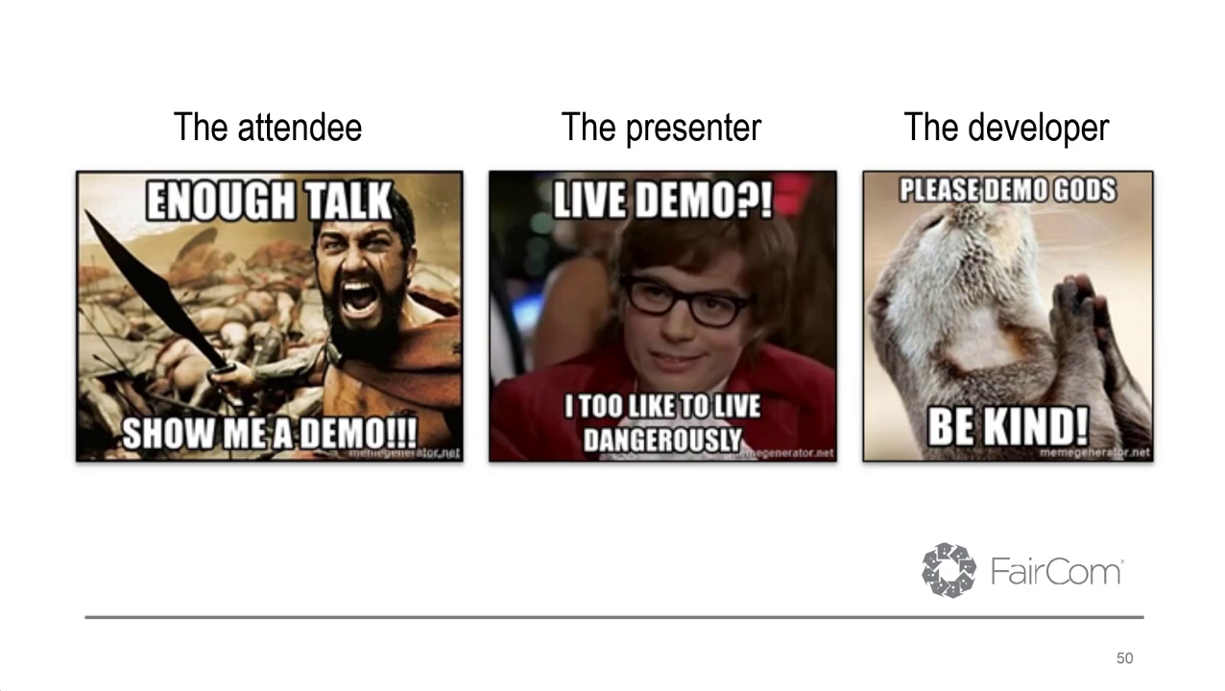
key(Right)
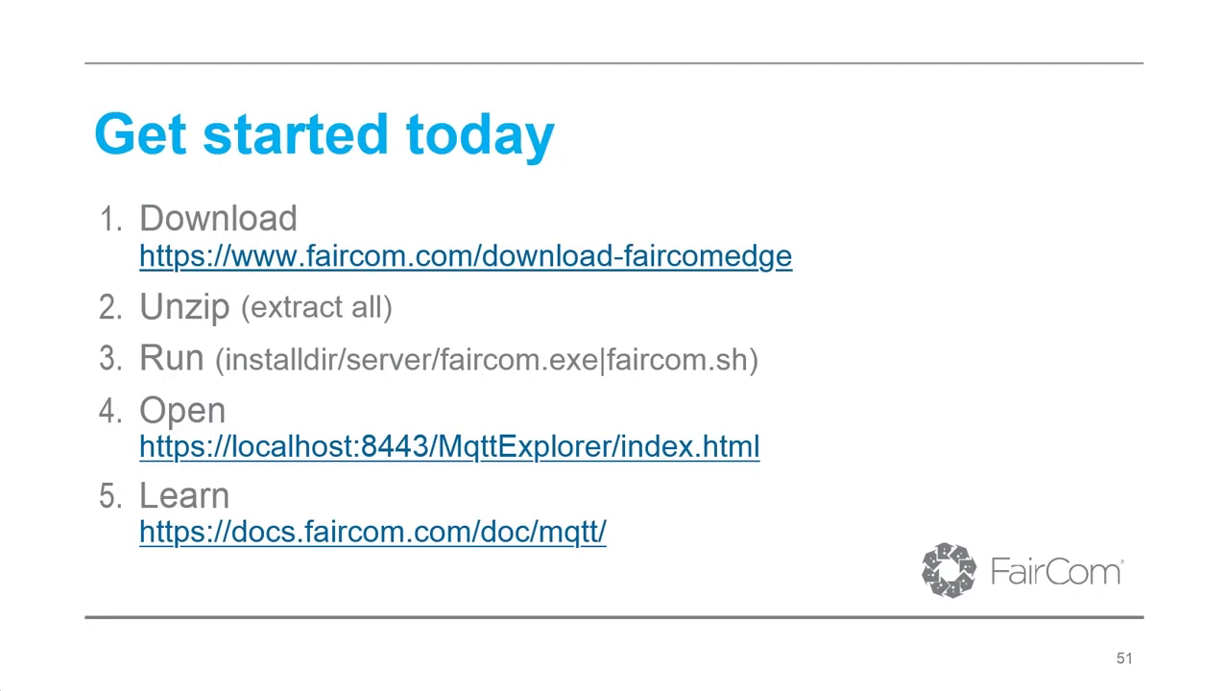